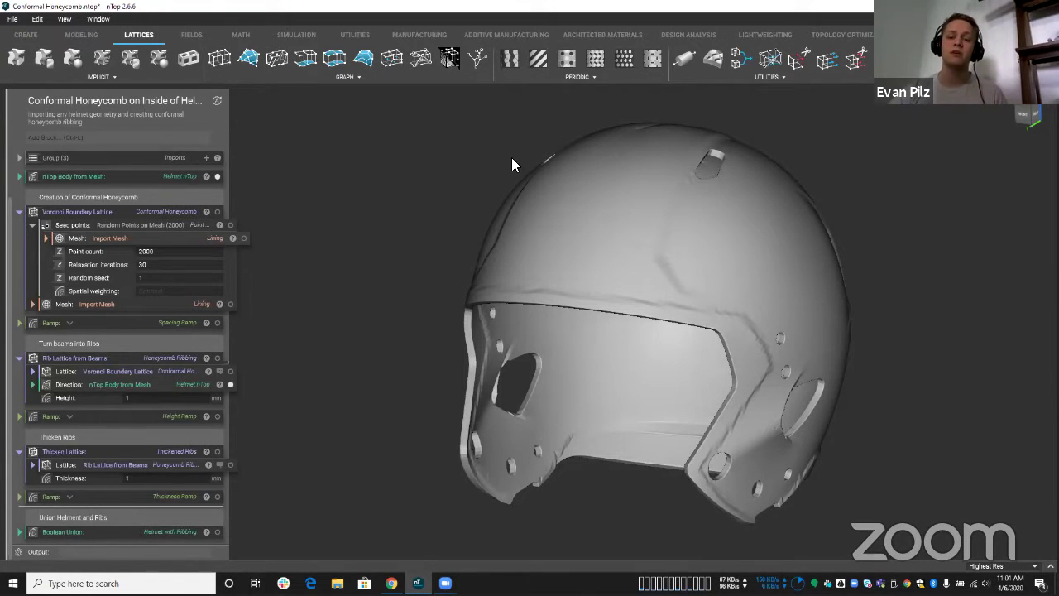
Expand the Imports group and display the imported Helmet mesh in place of the Helmet nTop body, inspecting its triangulation up close.
{"action": "middle_click_drag", "start_coordinate": [602, 223], "coordinate": [607, 215]}
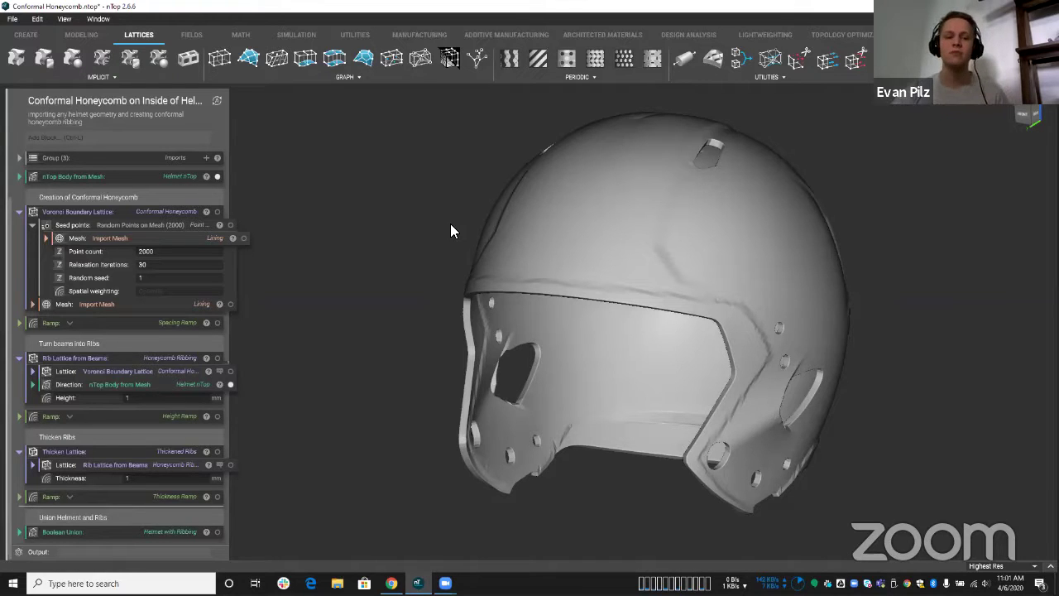
{"action": "middle_click_drag", "start_coordinate": [432, 237], "coordinate": [422, 223]}
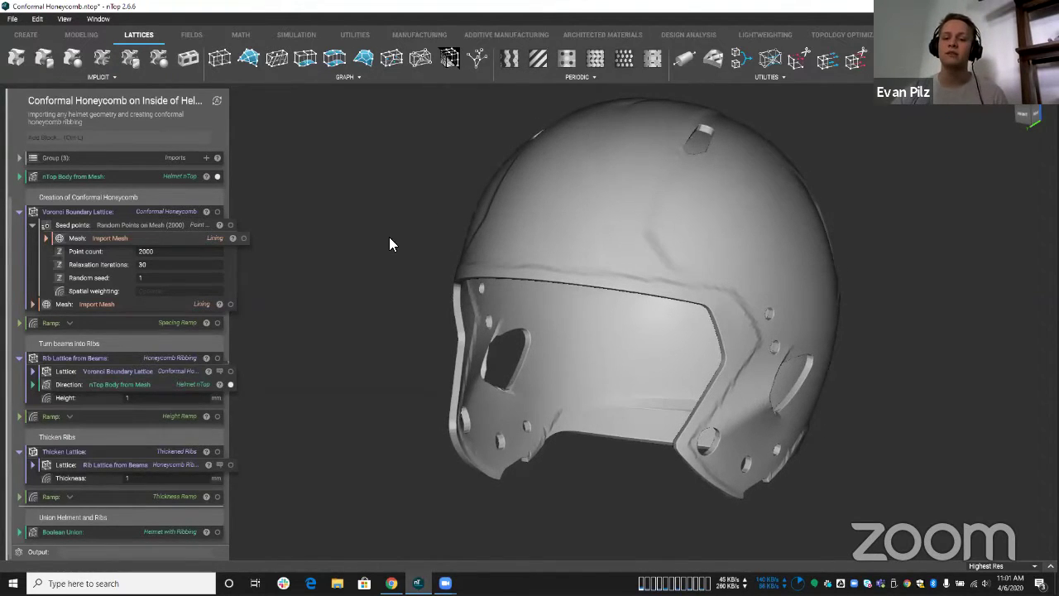
{"action": "left_click", "coordinate": [20, 159]}
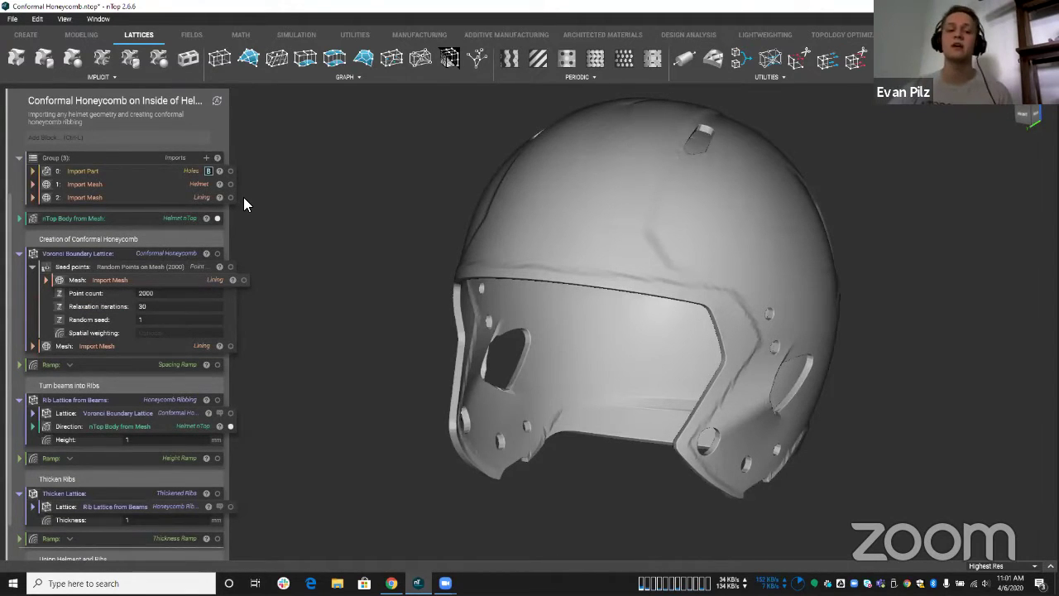
{"action": "left_click", "coordinate": [230, 197]}
{"action": "left_click", "coordinate": [229, 184]}
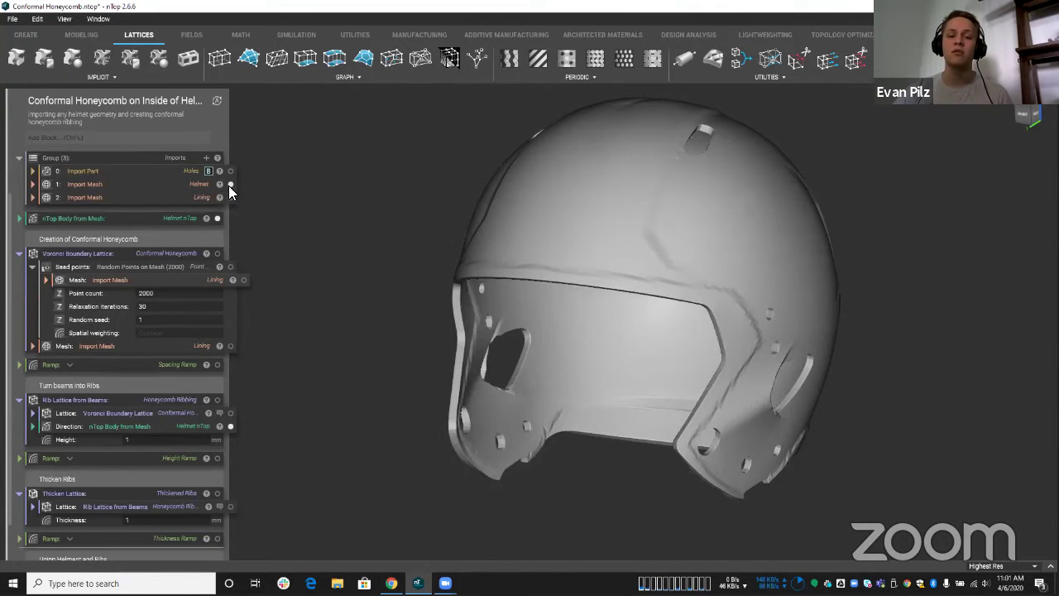
{"action": "left_click", "coordinate": [217, 218]}
{"action": "left_click", "coordinate": [535, 219]}
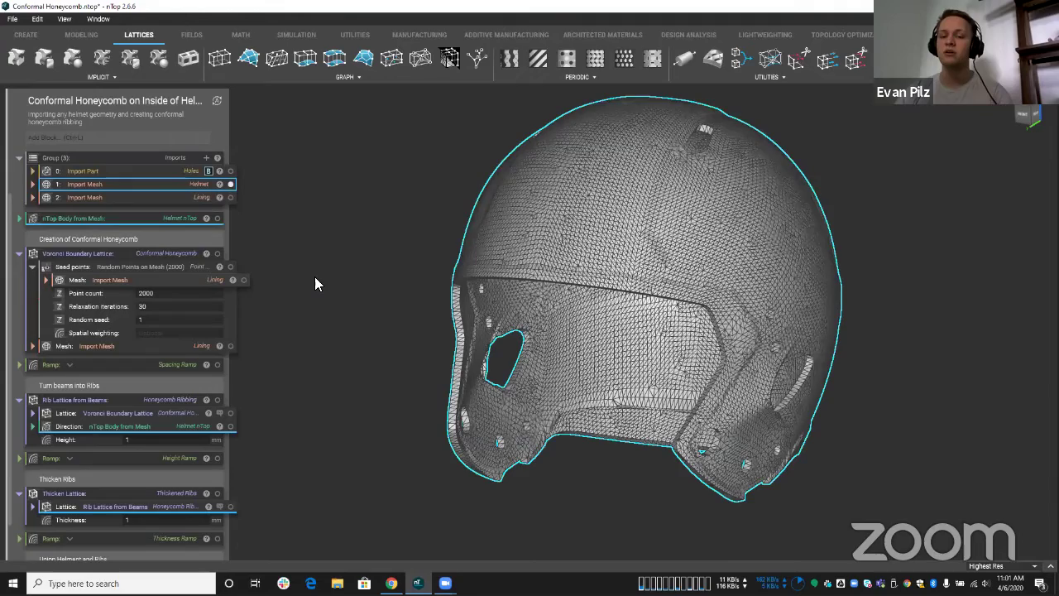
{"action": "left_click", "coordinate": [314, 283]}
{"action": "scroll", "coordinate": [313, 284], "scroll_direction": "up", "scroll_amount": 4}
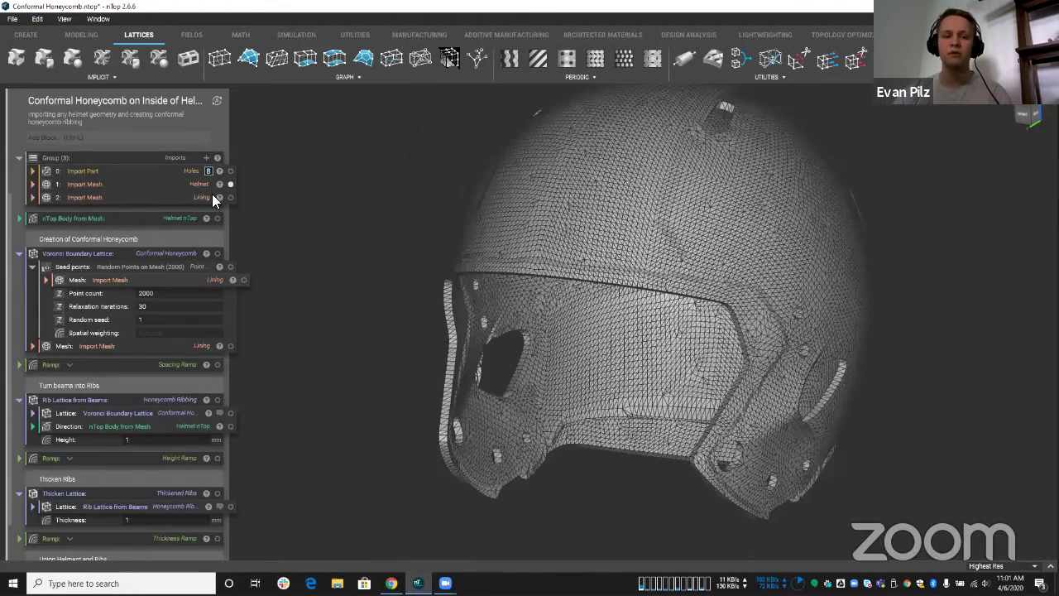
Hide the imported Helmet mesh and show the Helmet nTop implicit body again.
{"action": "left_click", "coordinate": [230, 184]}
{"action": "left_click", "coordinate": [217, 218]}
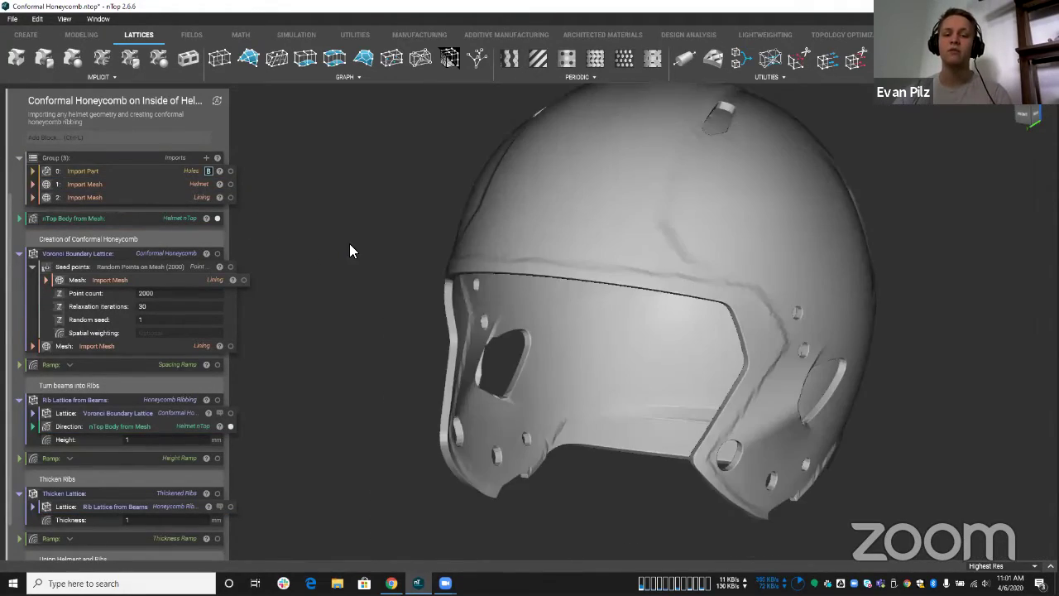
{"action": "middle_click_drag", "start_coordinate": [384, 273], "coordinate": [384, 301]}
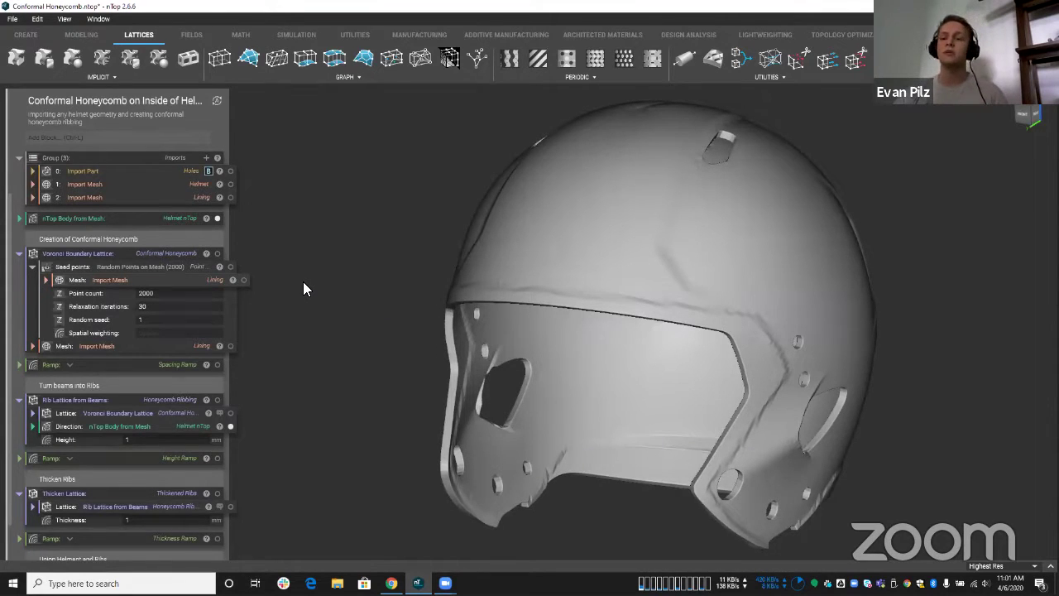
Hide the Helmet nTop body and display the Lining mesh together with its random seed points.
{"action": "left_click", "coordinate": [217, 218]}
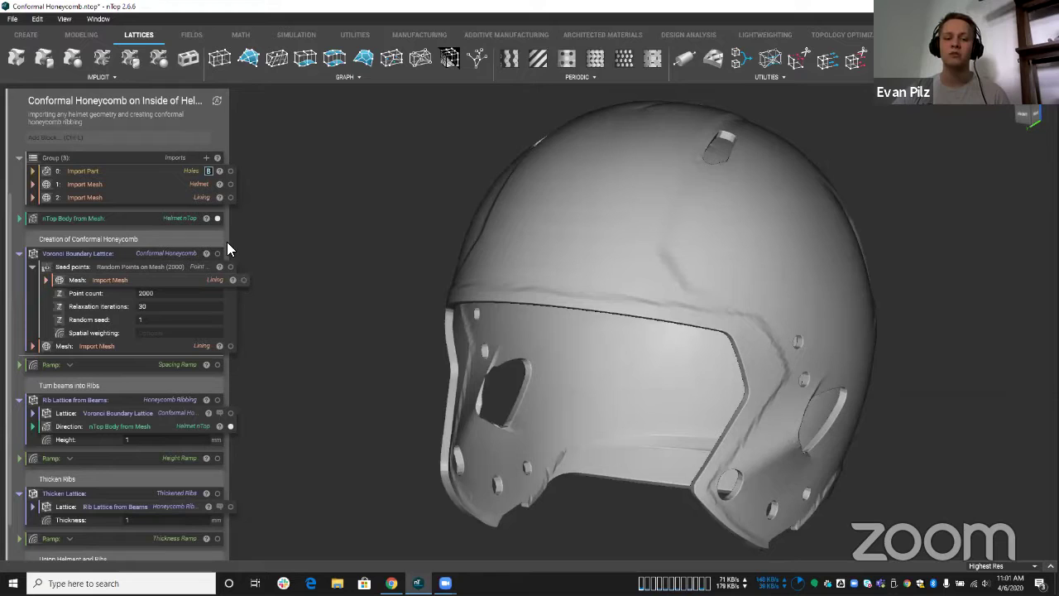
{"action": "left_click", "coordinate": [217, 219]}
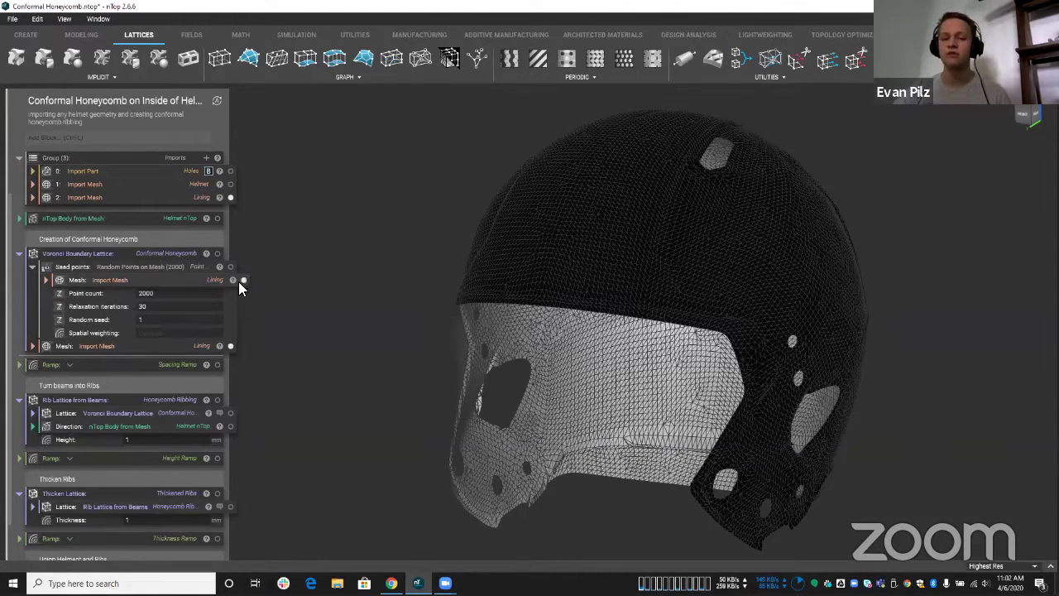
{"action": "left_click", "coordinate": [145, 266]}
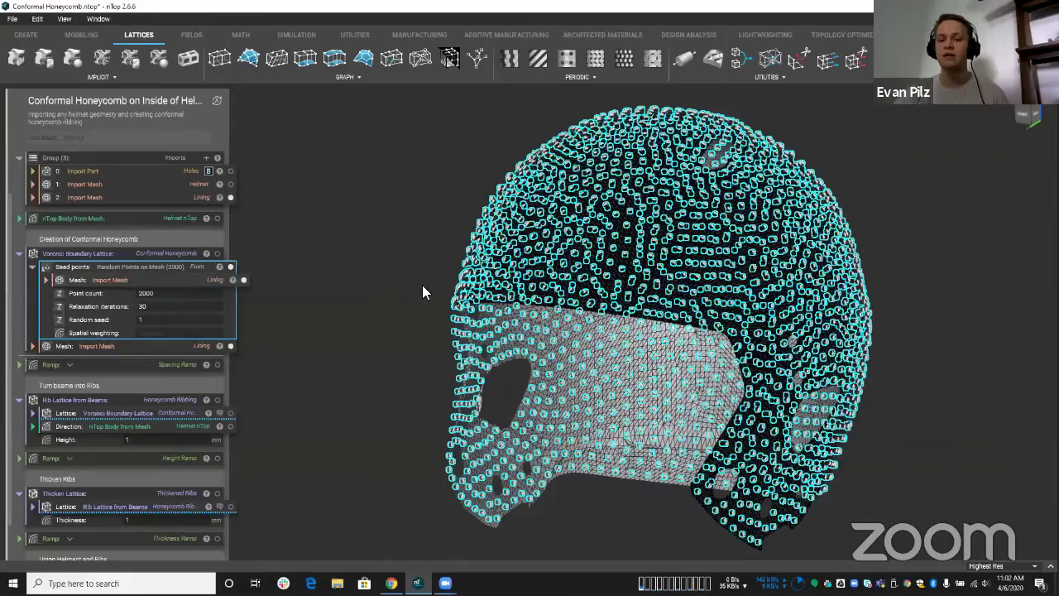
Set the point count of the random seed points on the lining mesh to 1000.
{"action": "right_click_drag", "start_coordinate": [521, 323], "coordinate": [610, 463]}
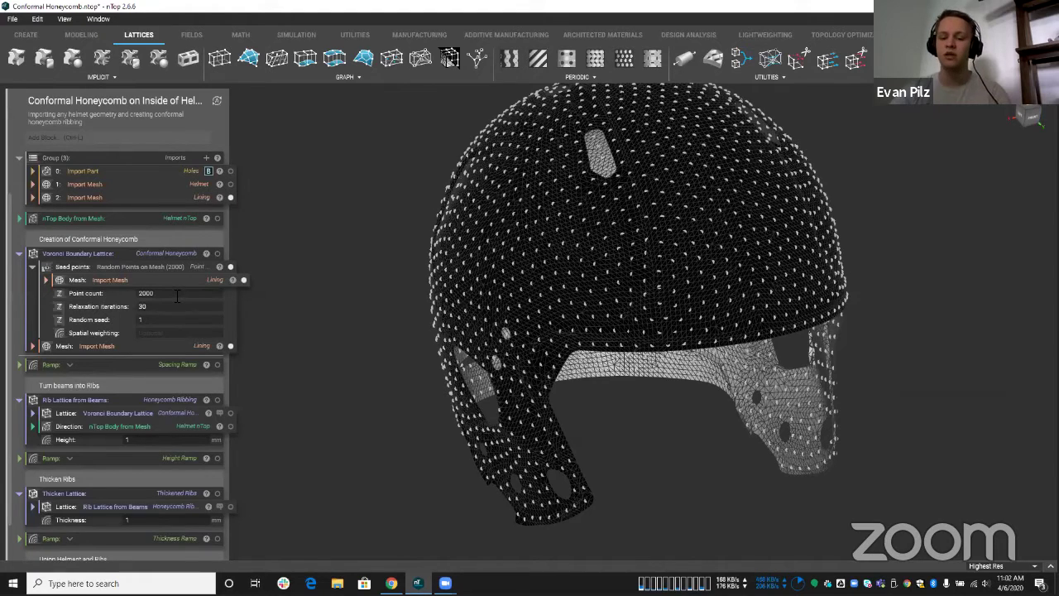
{"action": "double_click", "coordinate": [176, 294]}
{"action": "type", "text": "1000"}
{"action": "left_click", "coordinate": [356, 369]}
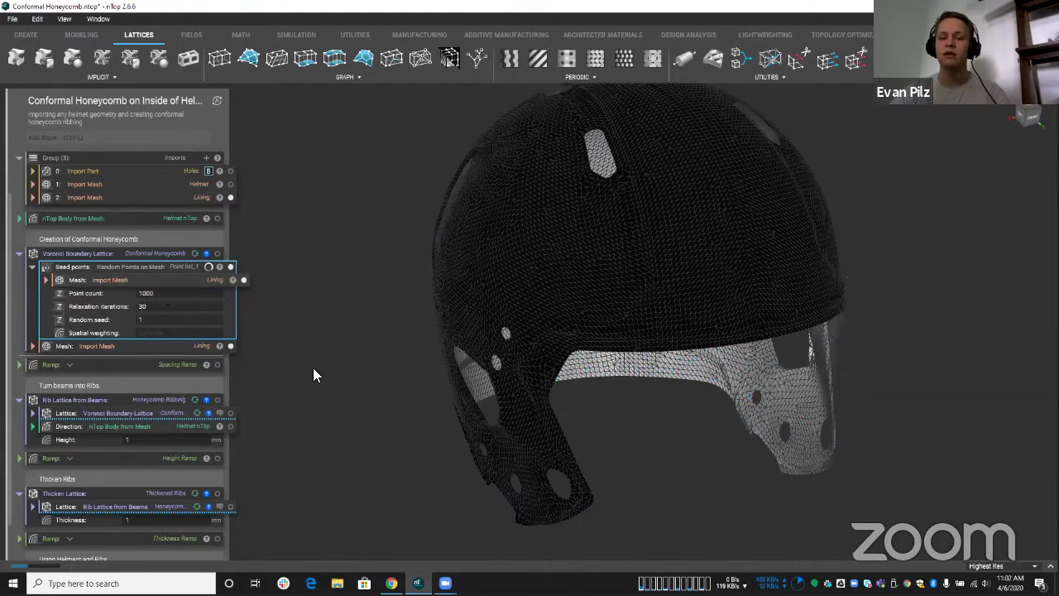
Reduce the point count of the random seed points on the lining mesh to 10.
{"action": "double_click", "coordinate": [167, 293]}
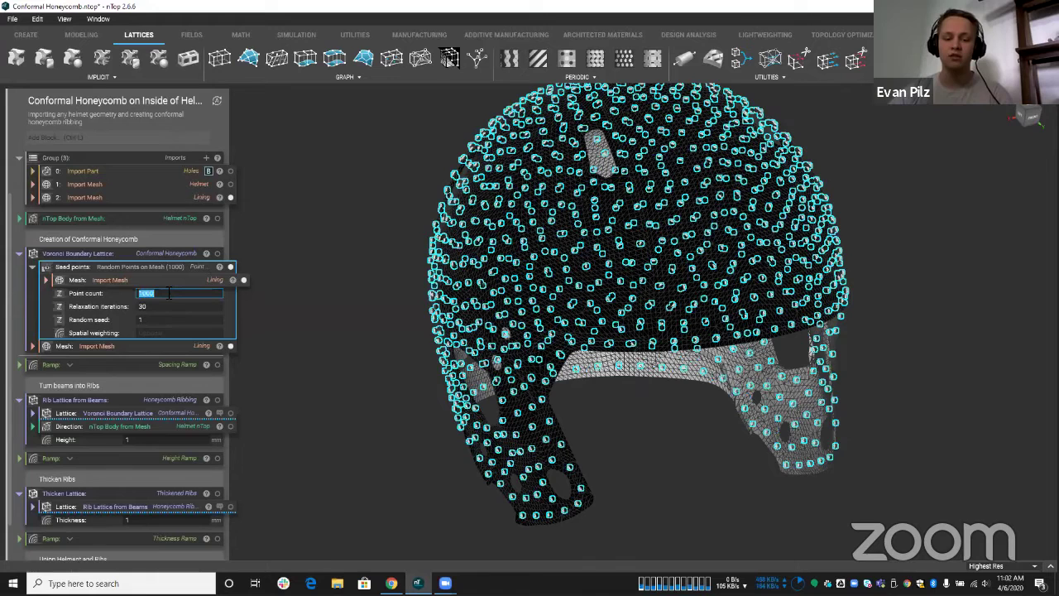
{"action": "type", "text": "1"}
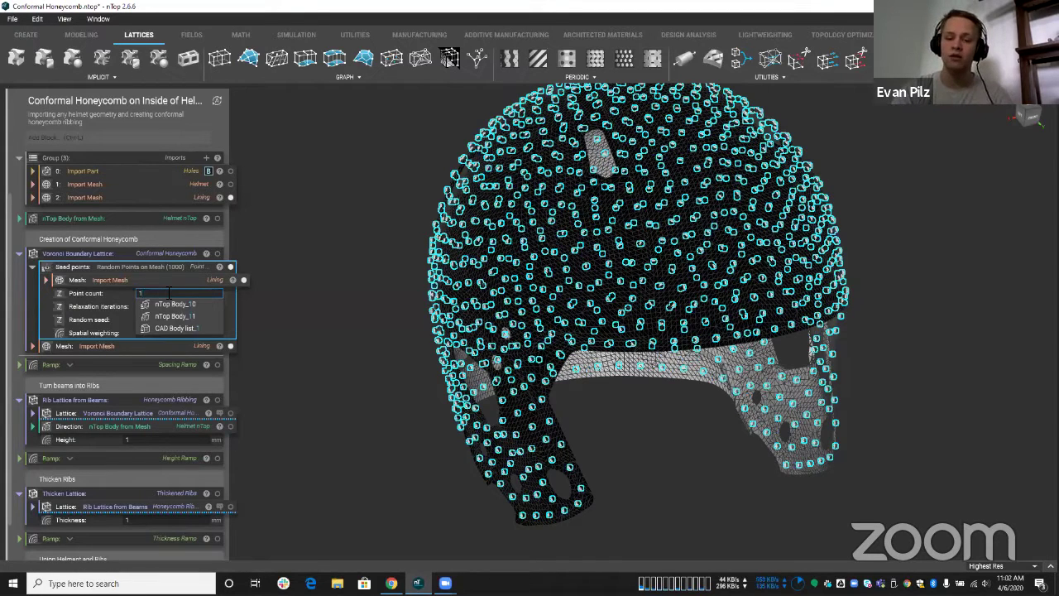
{"action": "type", "text": "0"}
{"action": "left_click", "coordinate": [338, 392]}
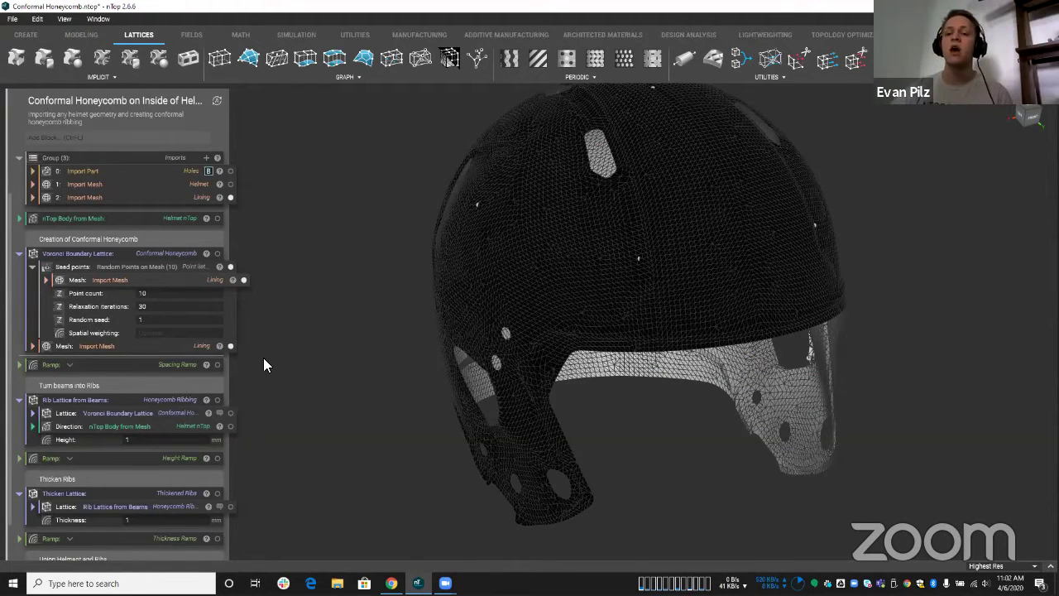
Set the seed point count on the lining mesh back to 2000.
{"action": "left_click", "coordinate": [169, 295]}
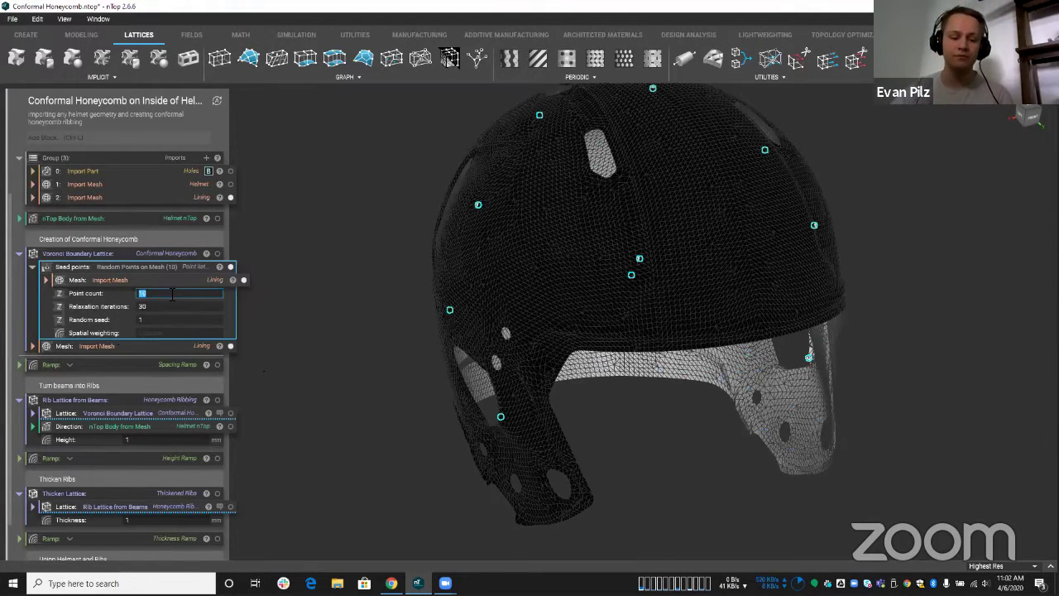
{"action": "type", "text": "2000"}
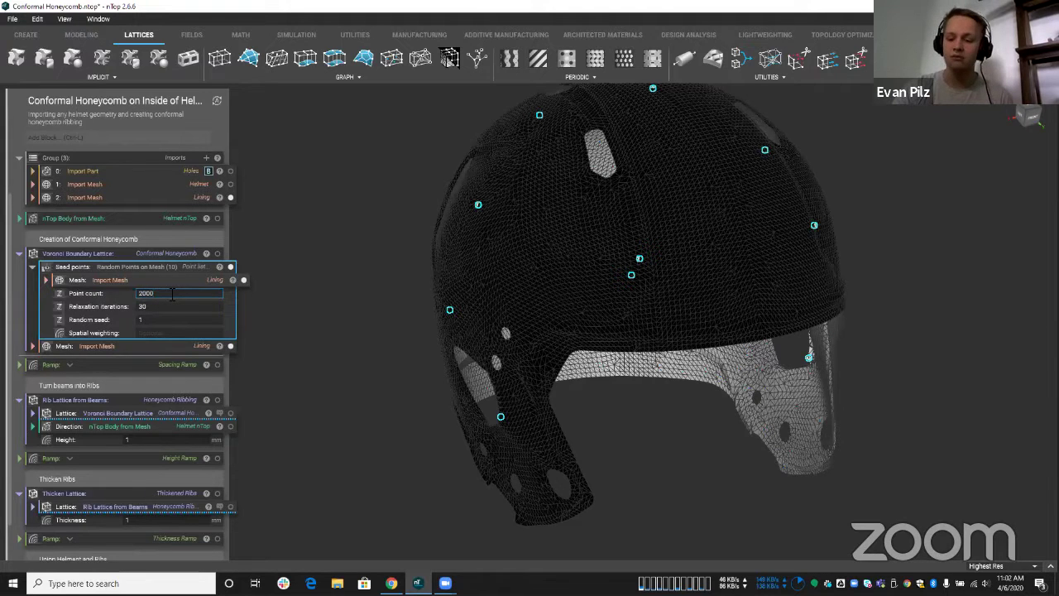
{"action": "key", "text": "Return"}
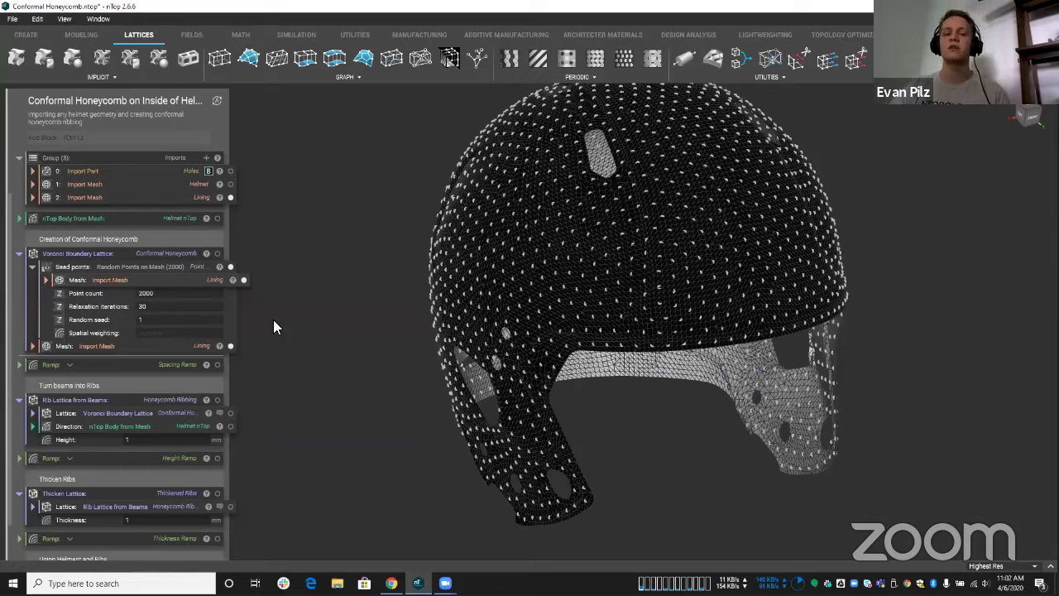
Hide the lining mesh and its seed points, and display the Conformal Honeycomb Voronoi boundary lattice.
{"action": "left_click", "coordinate": [114, 273]}
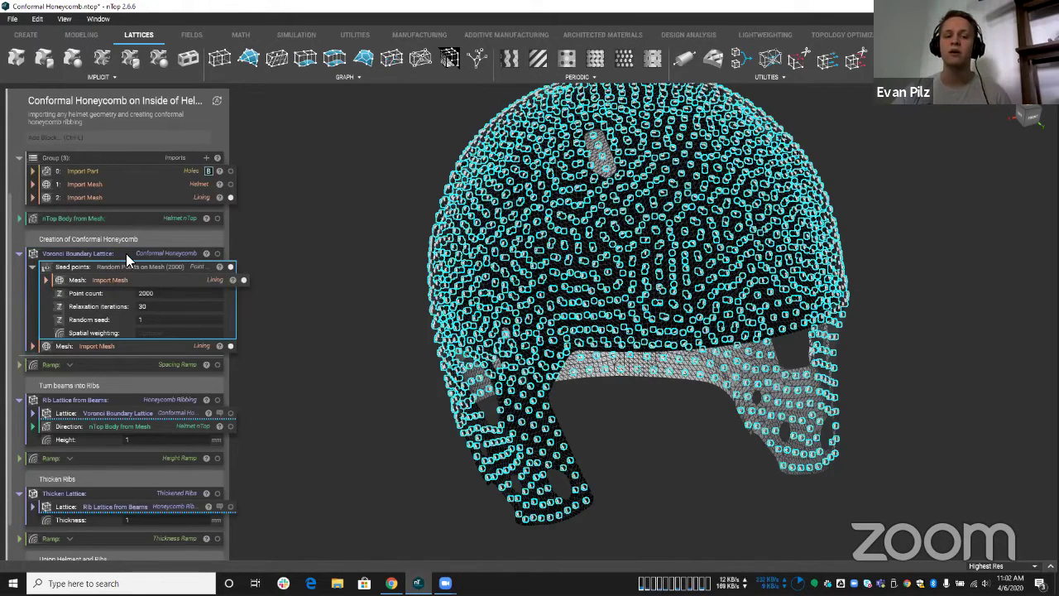
{"action": "left_click", "coordinate": [125, 254]}
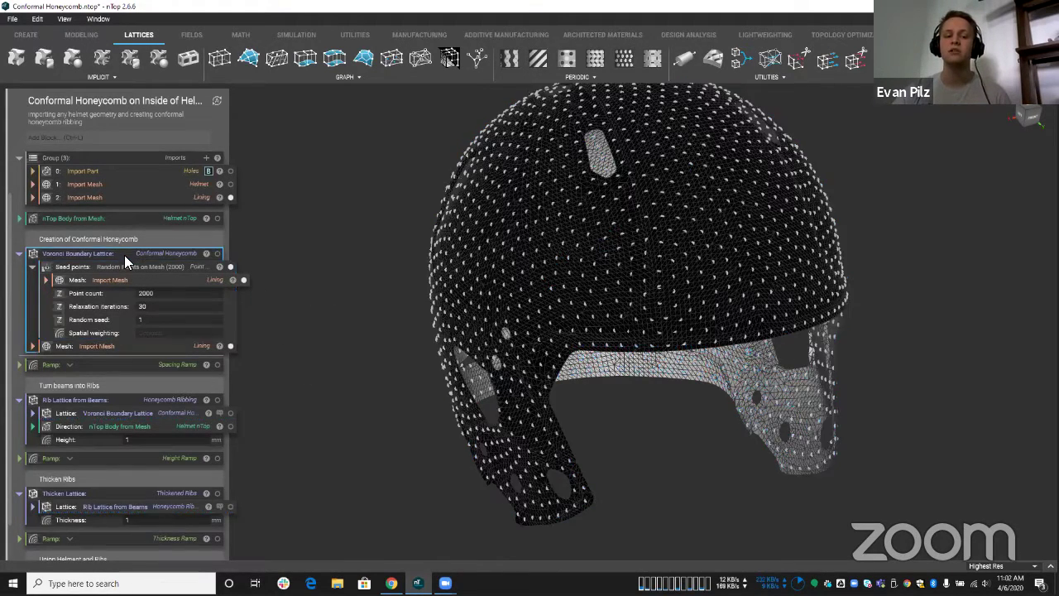
{"action": "left_click", "coordinate": [242, 279]}
{"action": "left_click", "coordinate": [230, 266]}
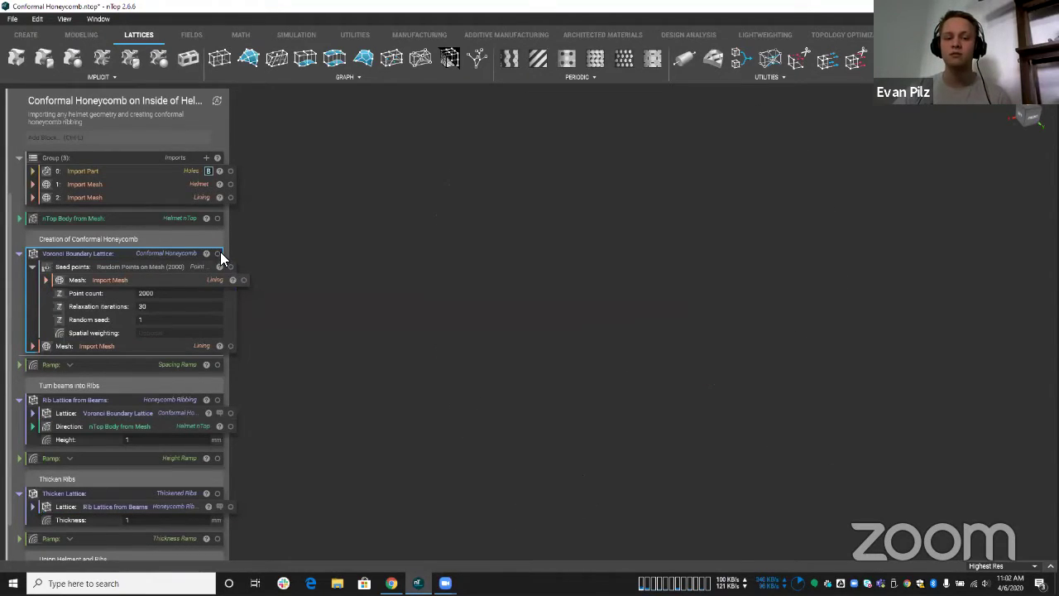
{"action": "left_click", "coordinate": [217, 253]}
Examine the honeycomb cells of the Voronoi lattice up close and as a whole, including around the helmet openings.
{"action": "scroll", "coordinate": [293, 369], "scroll_direction": "up", "scroll_amount": 8}
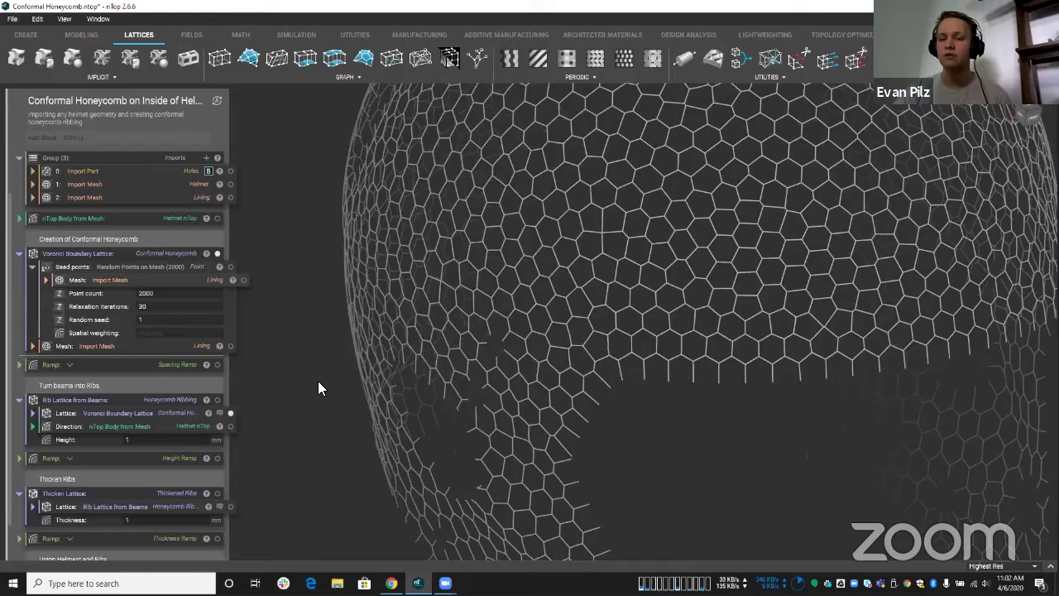
{"action": "scroll", "coordinate": [612, 347], "scroll_direction": "down", "scroll_amount": 8}
{"action": "scroll", "coordinate": [584, 328], "scroll_direction": "up", "scroll_amount": 8}
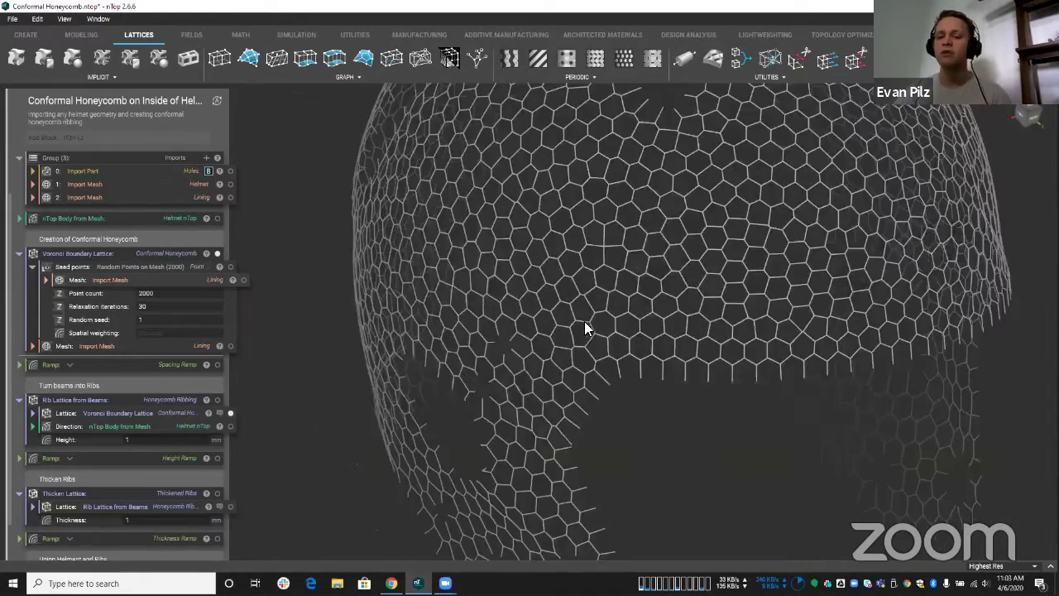
{"action": "scroll", "coordinate": [586, 324], "scroll_direction": "down", "scroll_amount": 5}
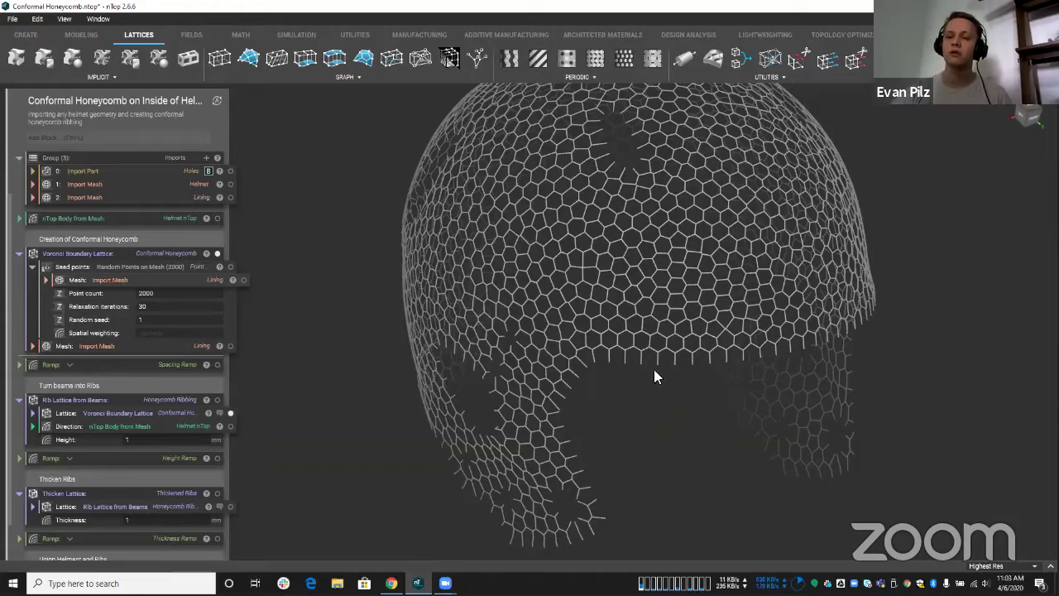
{"action": "scroll", "coordinate": [654, 374], "scroll_direction": "down", "scroll_amount": 4}
{"action": "scroll", "coordinate": [620, 303], "scroll_direction": "up", "scroll_amount": 6}
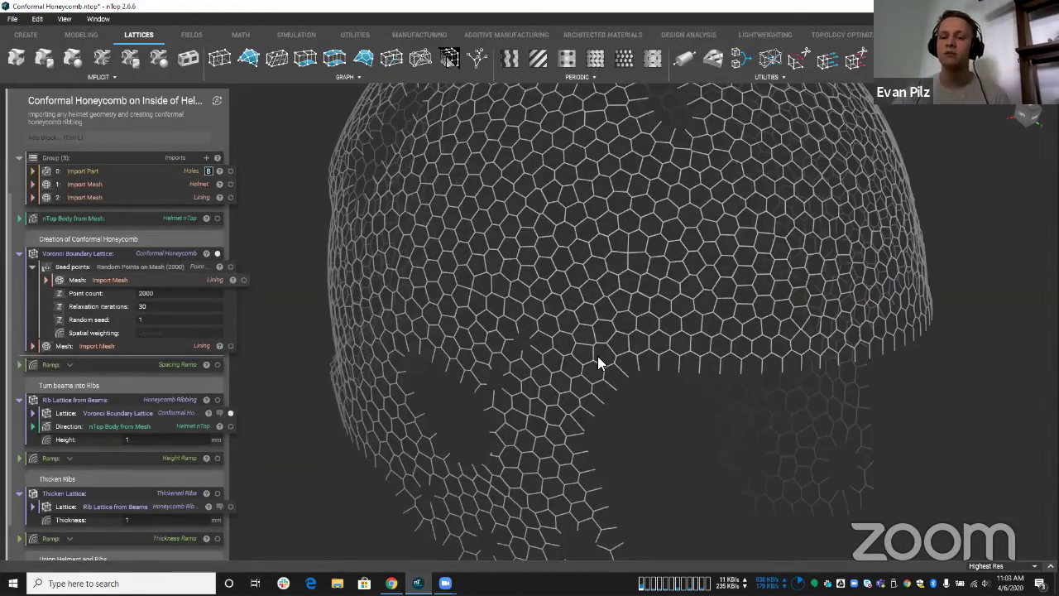
{"action": "scroll", "coordinate": [605, 344], "scroll_direction": "down", "scroll_amount": 6}
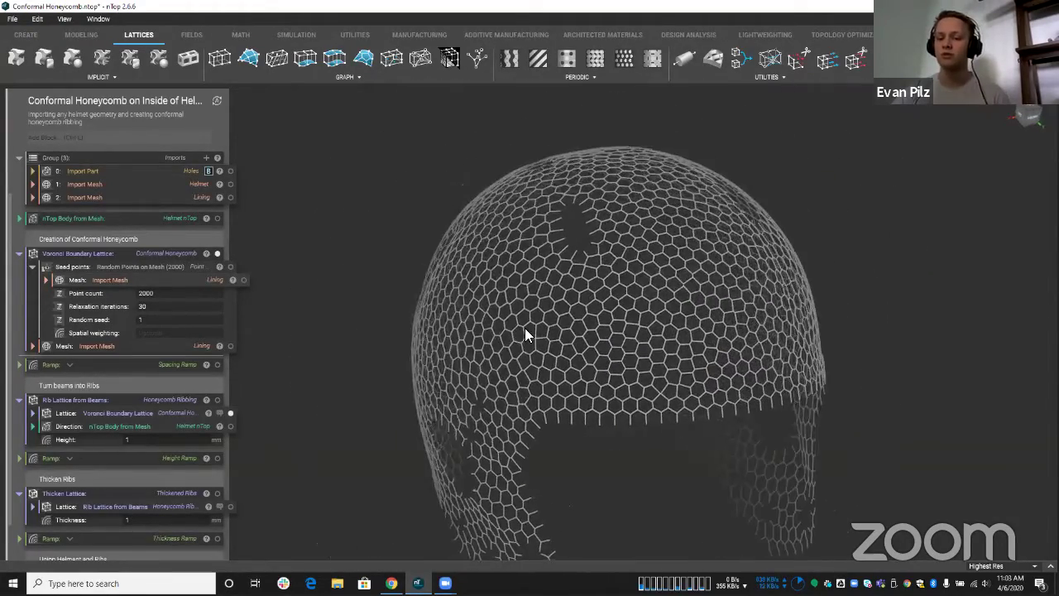
{"action": "scroll", "coordinate": [569, 347], "scroll_direction": "up", "scroll_amount": 4}
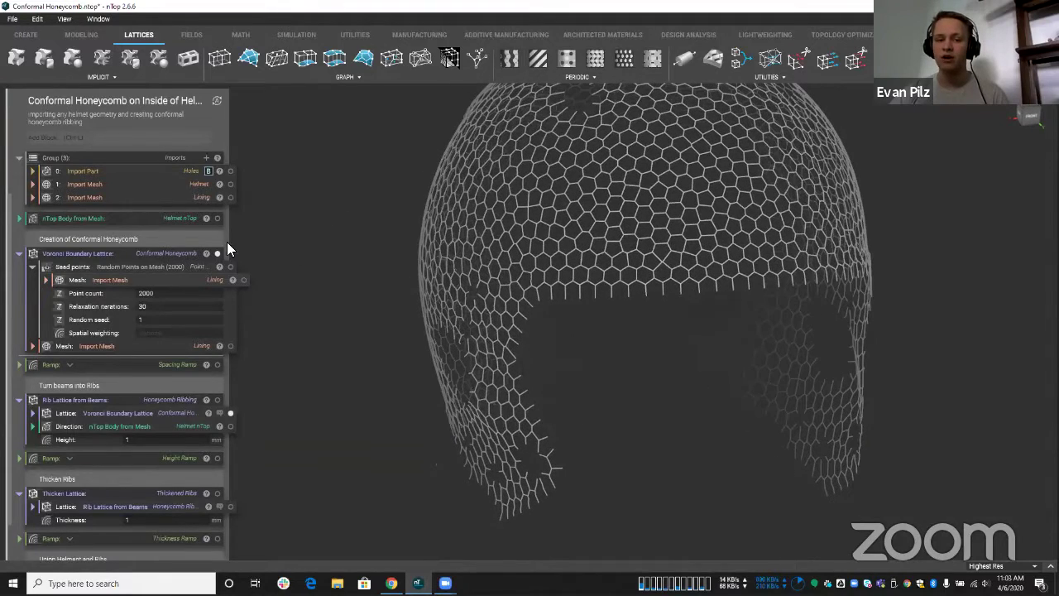
Show the Helmet nTop body over the honeycomb lattice for comparison, then hide it again.
{"action": "left_click", "coordinate": [218, 217]}
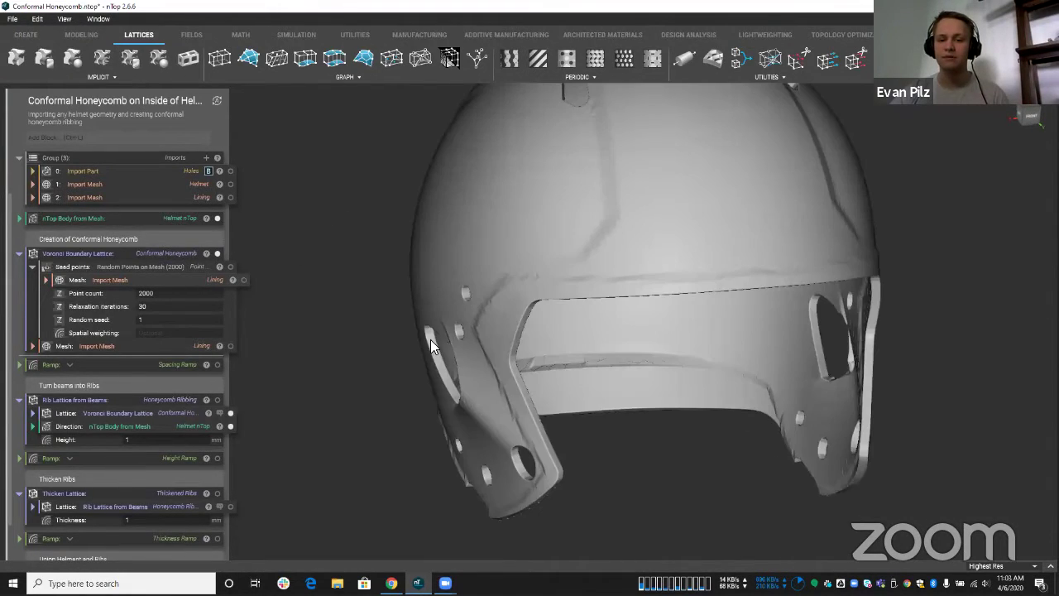
{"action": "left_click", "coordinate": [216, 218]}
{"action": "left_click", "coordinate": [216, 218]}
{"action": "left_click", "coordinate": [216, 217]}
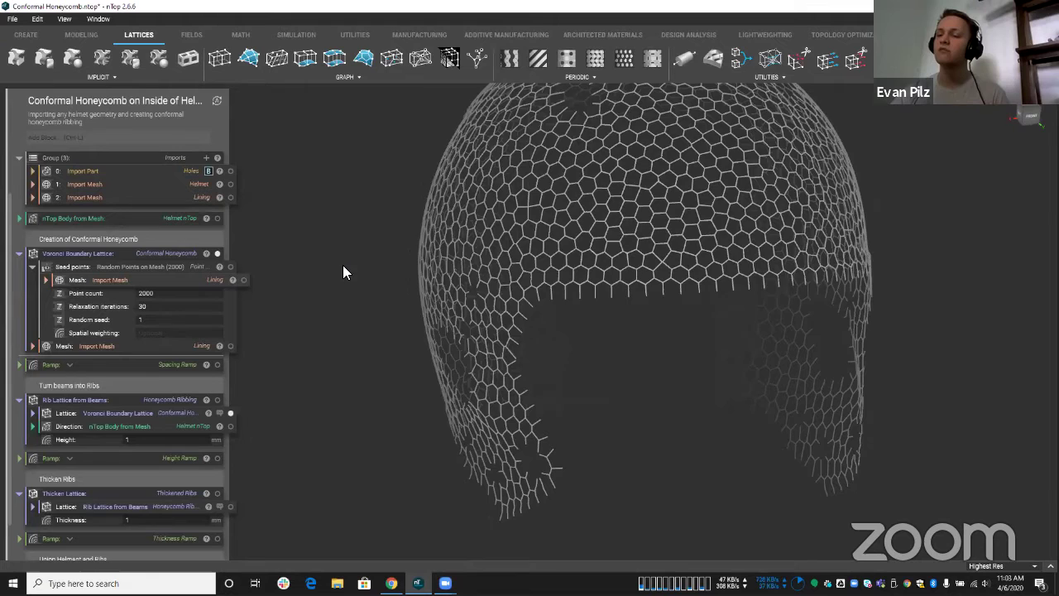
Set the Voronoi lattice's seed point count to 1000 to produce larger honeycomb cells.
{"action": "middle_click_drag", "start_coordinate": [342, 266], "coordinate": [361, 257]}
{"action": "scroll", "coordinate": [361, 257], "scroll_direction": "down", "scroll_amount": 3}
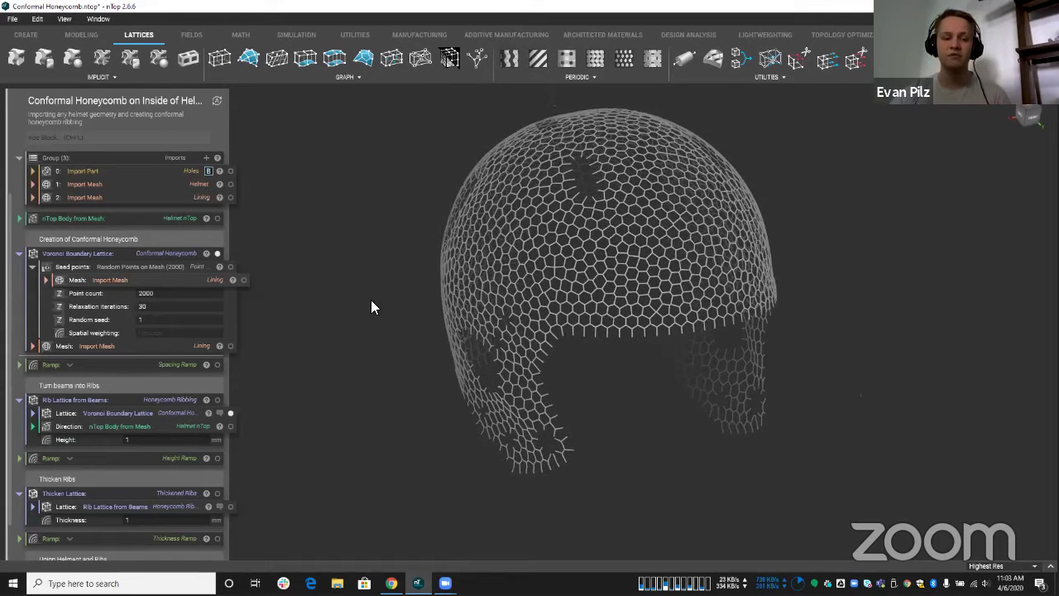
{"action": "double_click", "coordinate": [170, 291]}
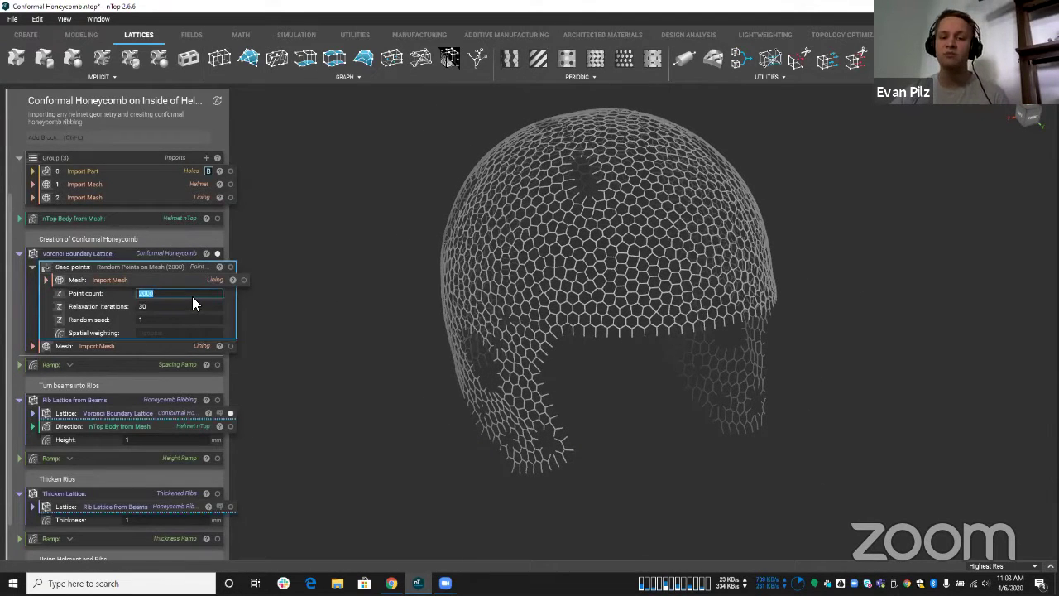
{"action": "type", "text": "1000"}
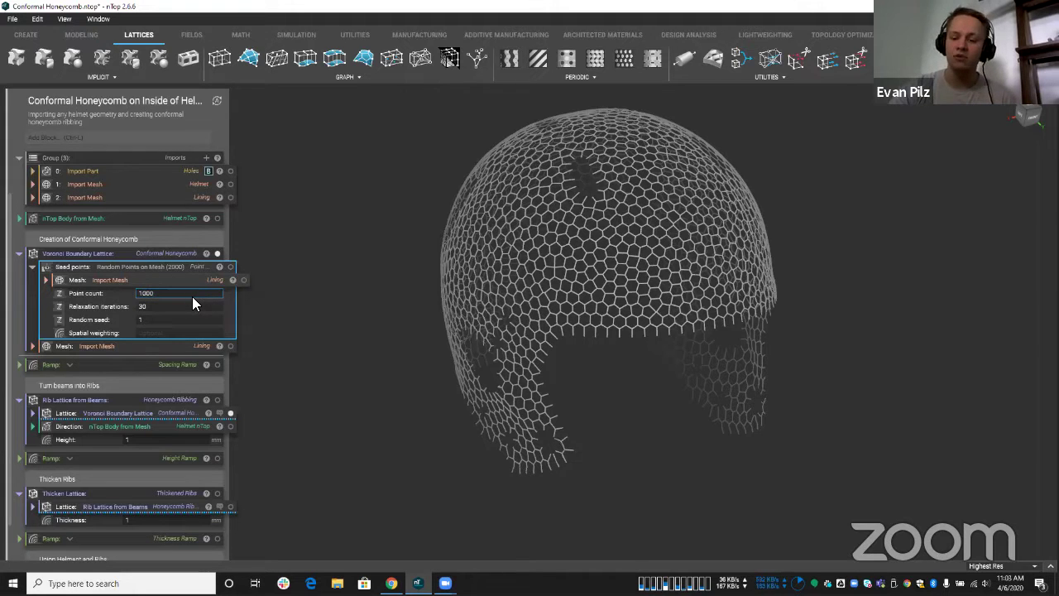
{"action": "key", "text": "Return"}
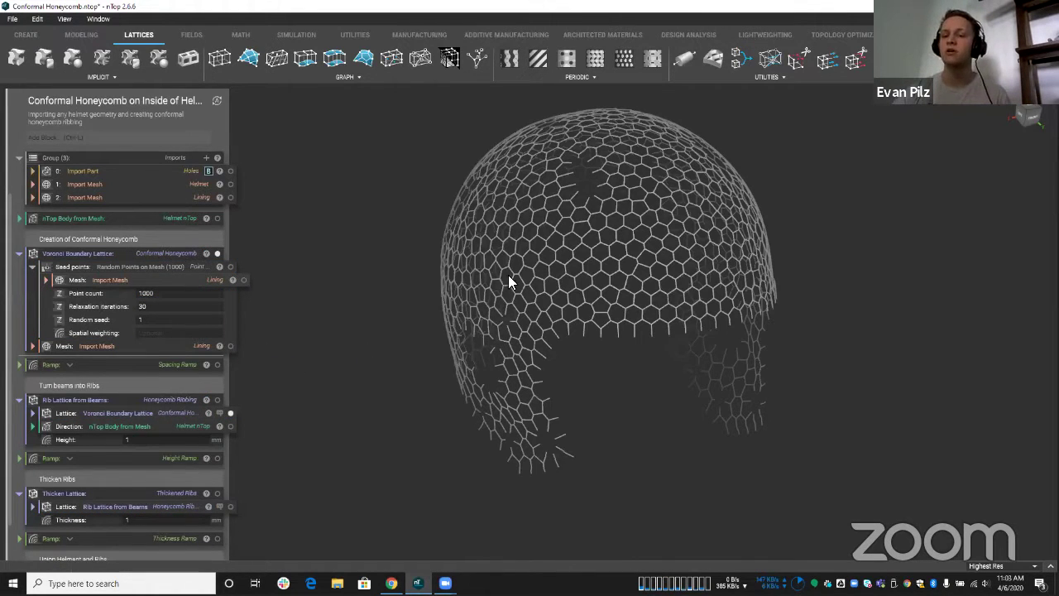
Set the point count of the Voronoi lattice's random seed points to 2000.
{"action": "double_click", "coordinate": [164, 294]}
{"action": "type", "text": "2000"}
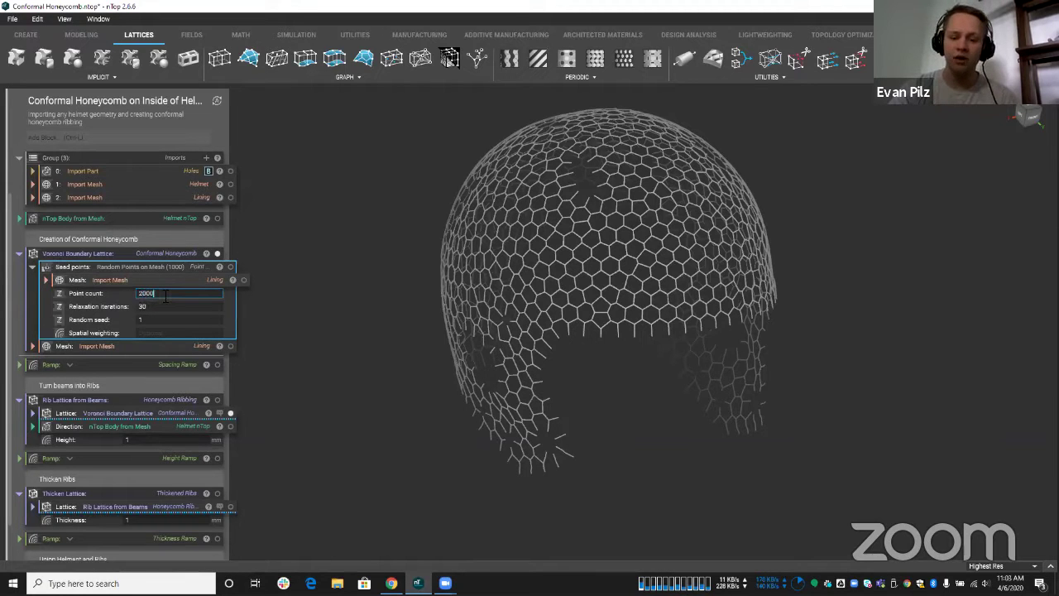
{"action": "key", "text": "Return"}
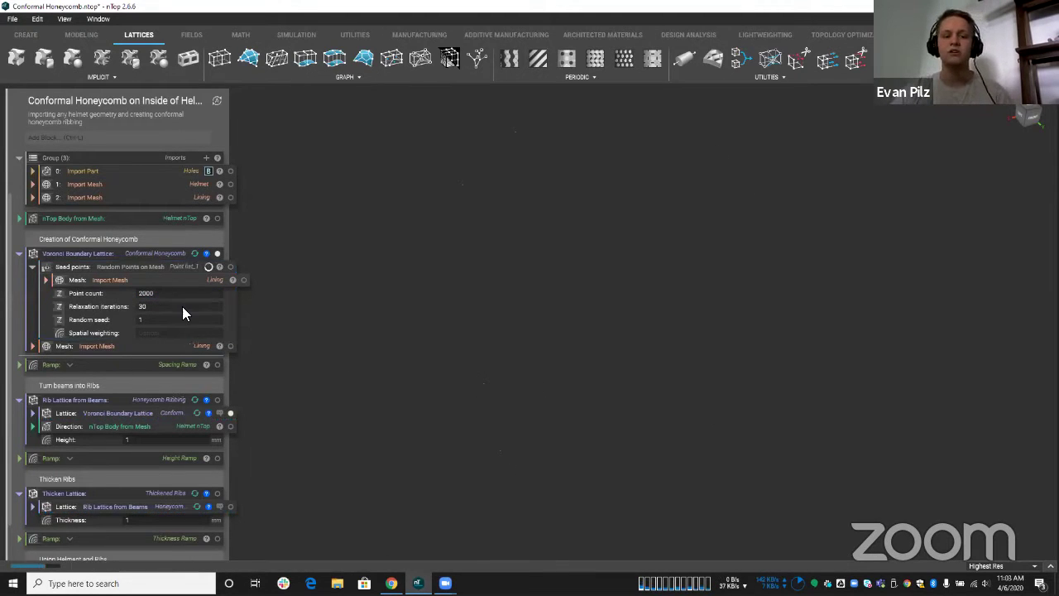
{"action": "scroll", "coordinate": [486, 299], "scroll_direction": "up", "scroll_amount": 3}
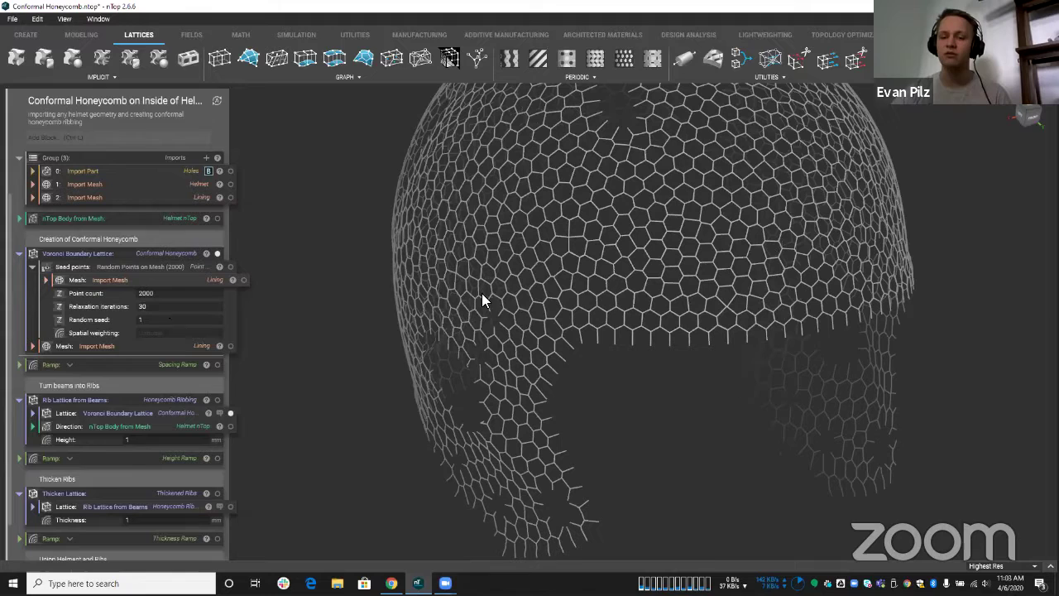
Try relaxation iterations of 1000 and 500 for the random seed points on the lining mesh.
{"action": "double_click", "coordinate": [169, 307]}
{"action": "type", "text": "1000"}
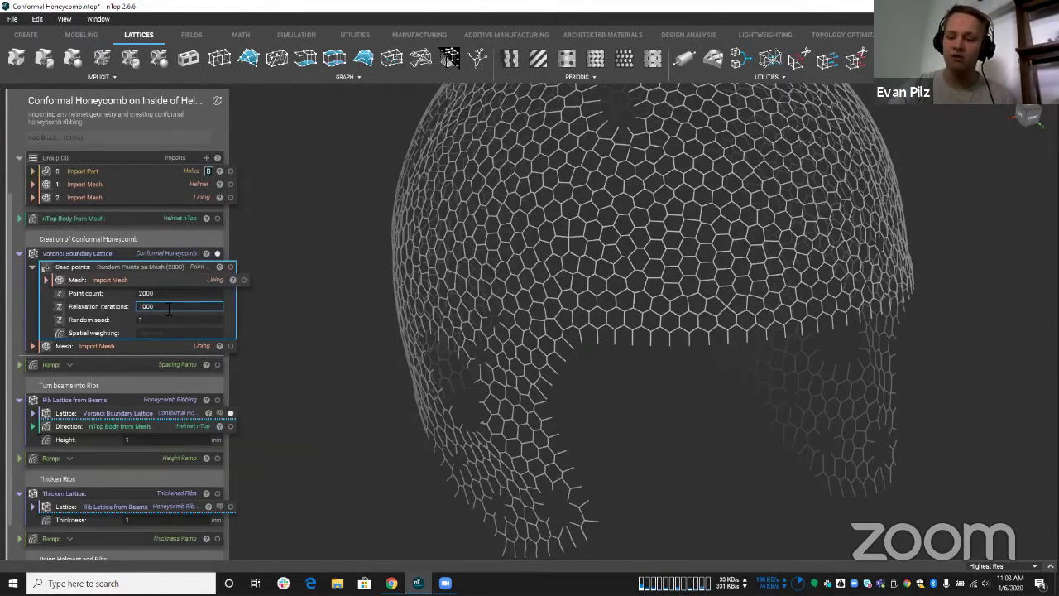
{"action": "key", "text": "Return"}
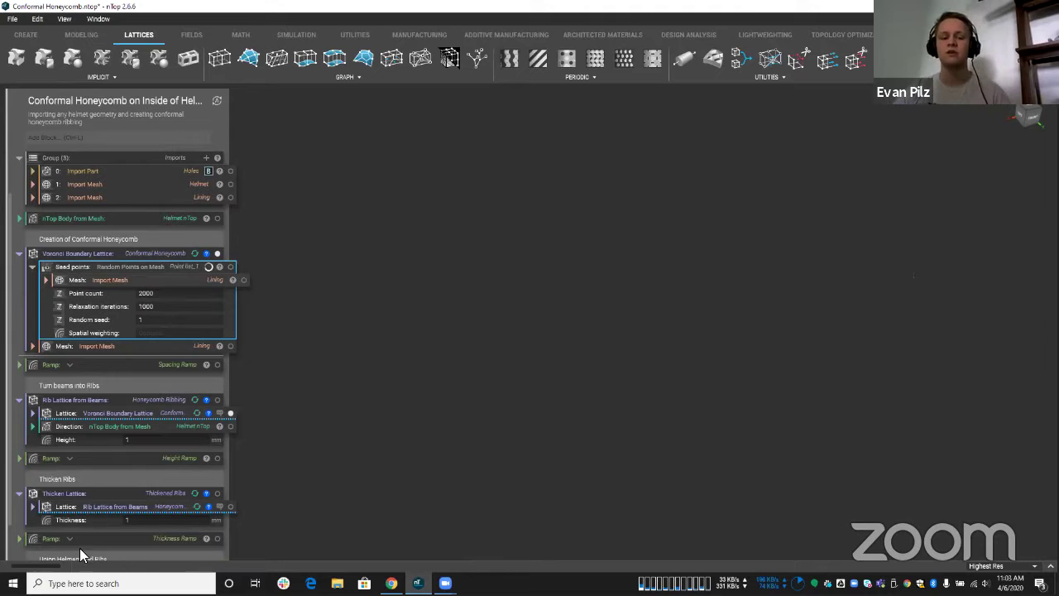
{"action": "mouse_move", "coordinate": [22, 570]}
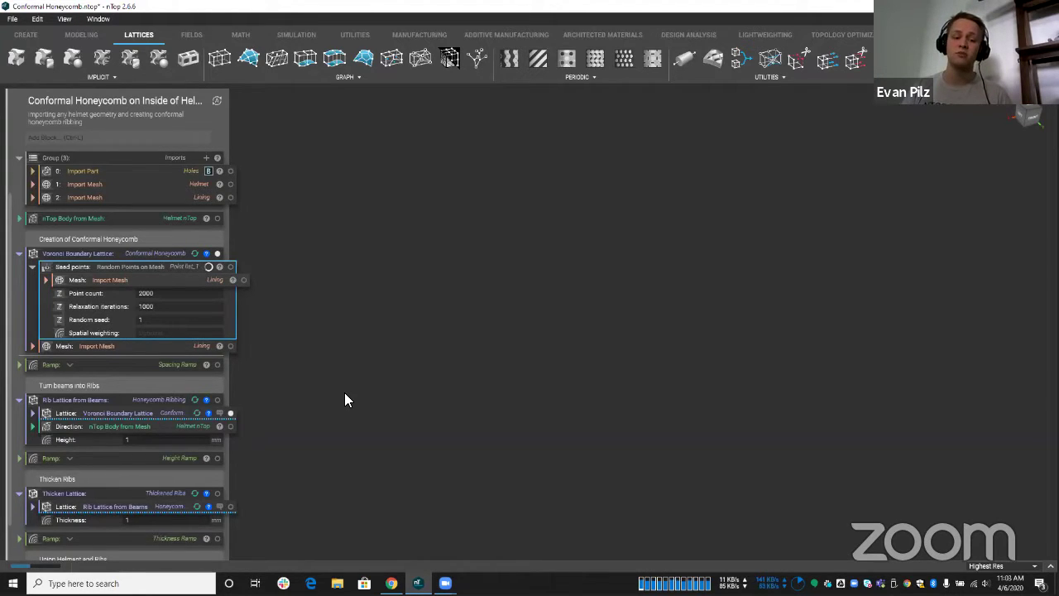
{"action": "double_click", "coordinate": [176, 307]}
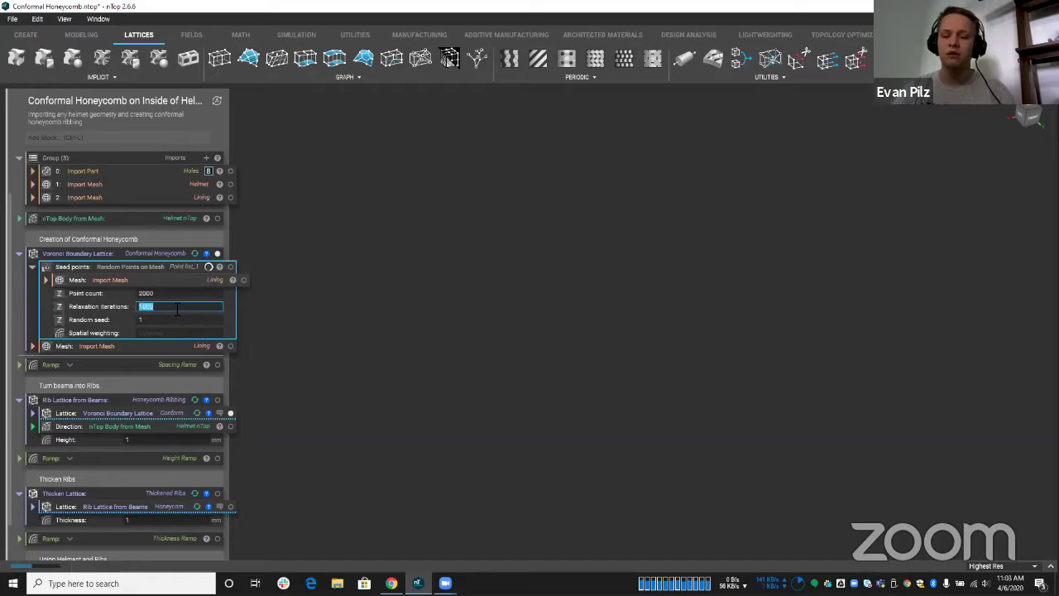
{"action": "type", "text": "500"}
{"action": "key", "text": "Return"}
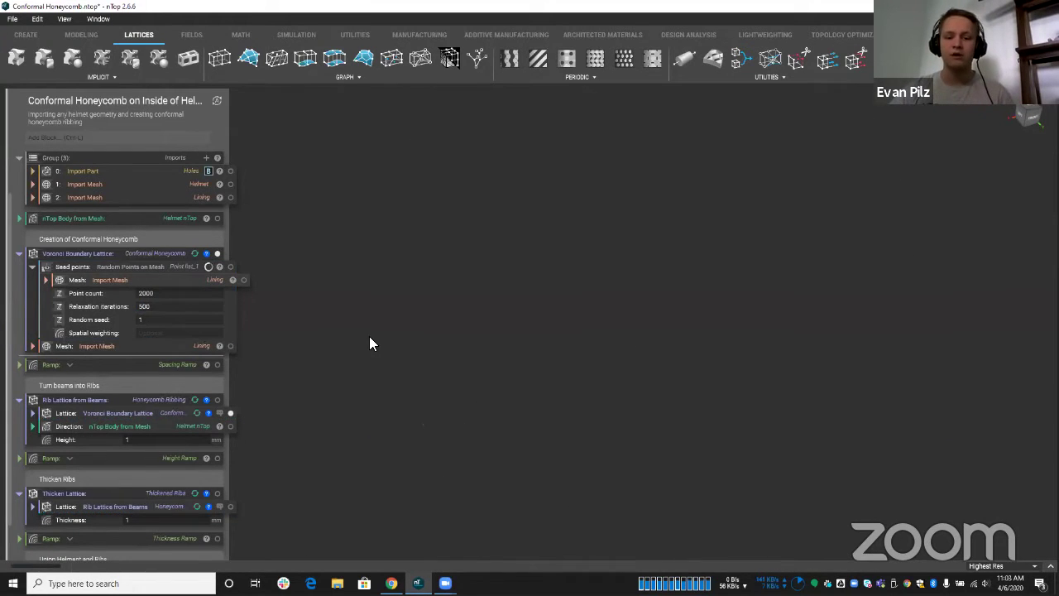
Return the seed points' relaxation iterations to 30.
{"action": "double_click", "coordinate": [170, 306]}
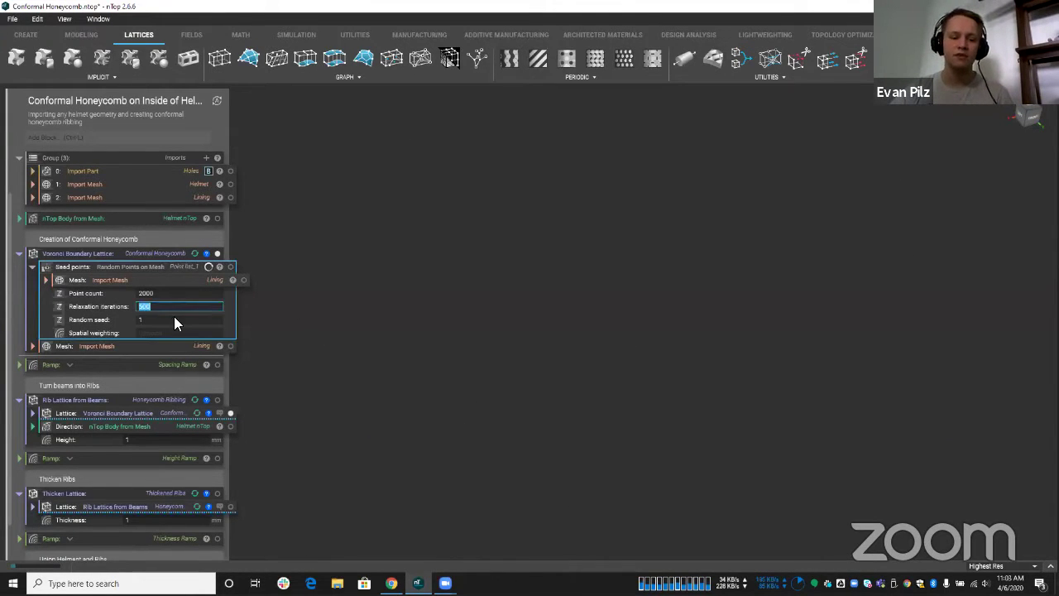
{"action": "type", "text": "30"}
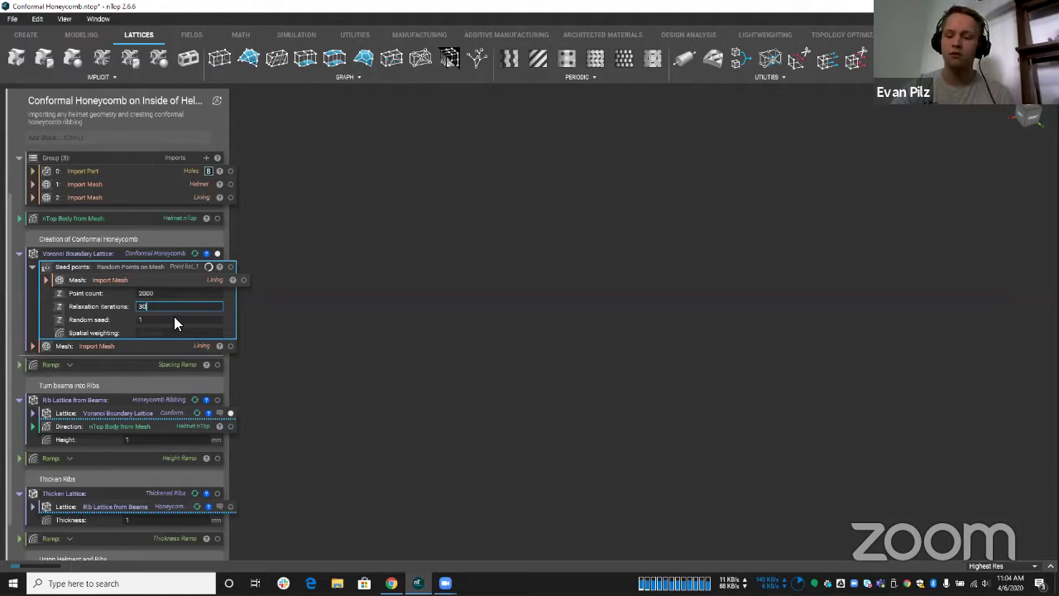
{"action": "left_click", "coordinate": [318, 384]}
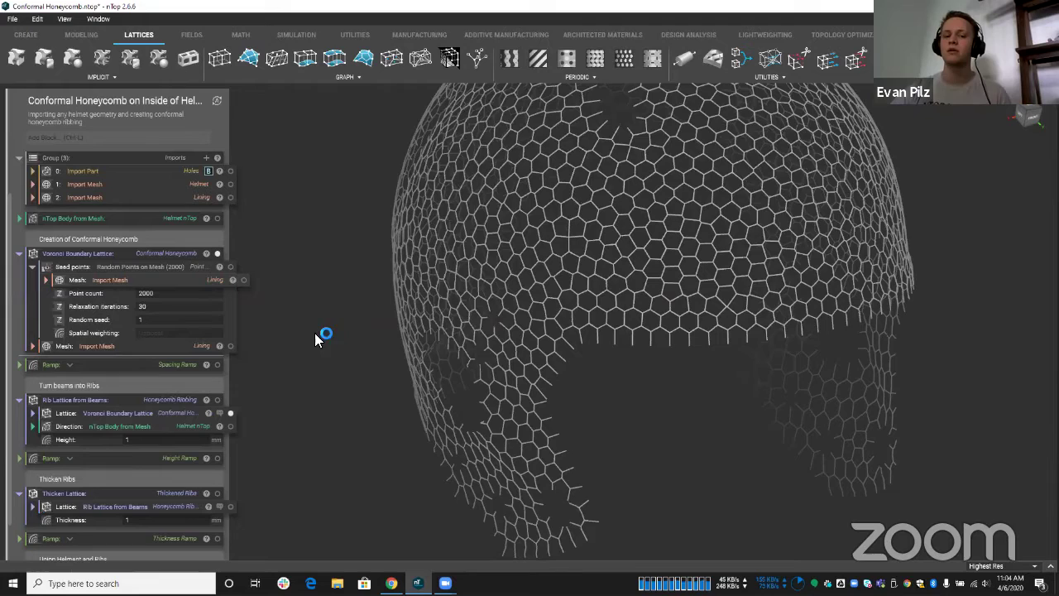
Compare the honeycomb lattice with the openings of the Helmet nTop body, swapping which one is displayed and ending on the lattice.
{"action": "scroll", "coordinate": [548, 258], "scroll_direction": "down", "scroll_amount": 5}
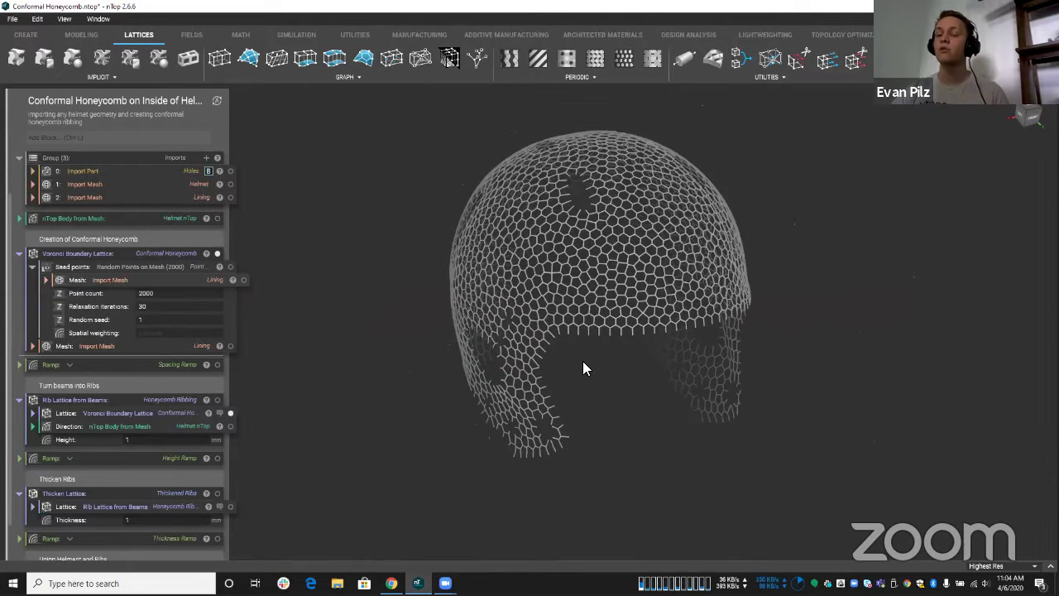
{"action": "right_click_drag", "start_coordinate": [592, 354], "coordinate": [621, 234]}
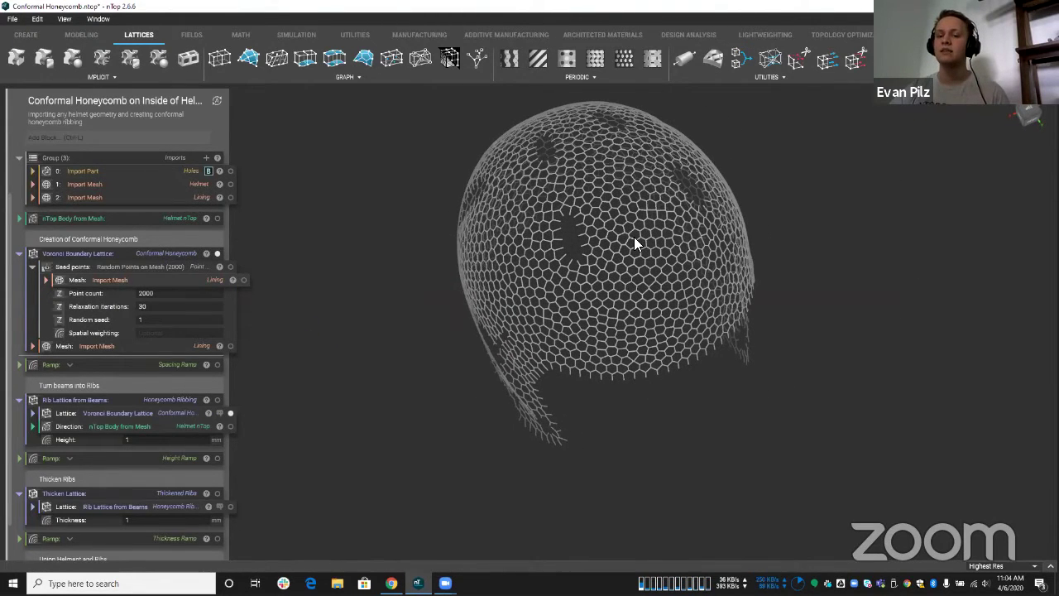
{"action": "right_click_drag", "start_coordinate": [584, 330], "coordinate": [597, 313]}
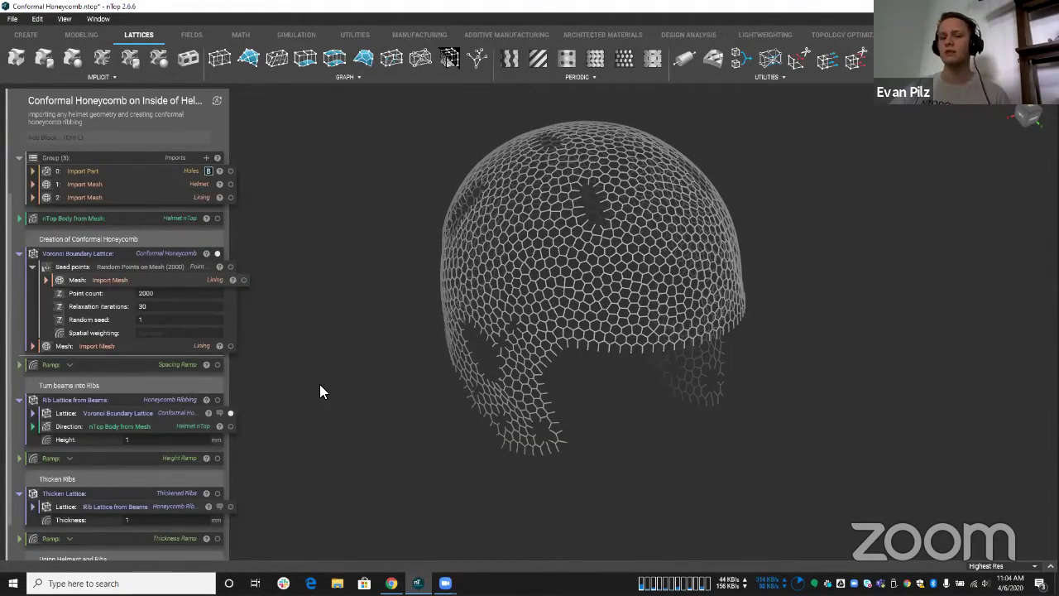
{"action": "right_click_drag", "start_coordinate": [321, 393], "coordinate": [229, 253]}
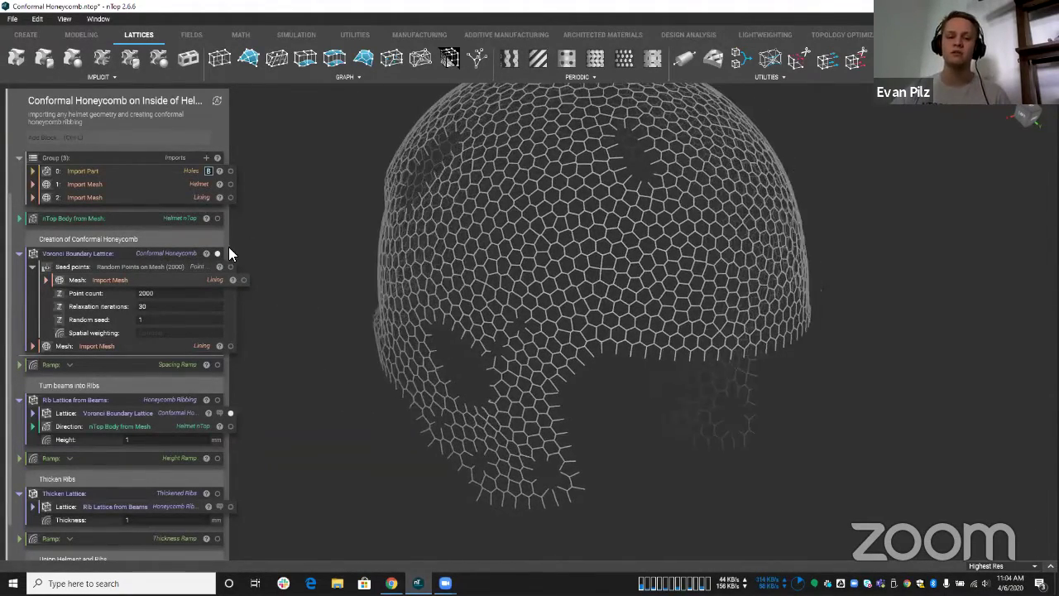
{"action": "left_click", "coordinate": [217, 253]}
{"action": "left_click", "coordinate": [216, 218]}
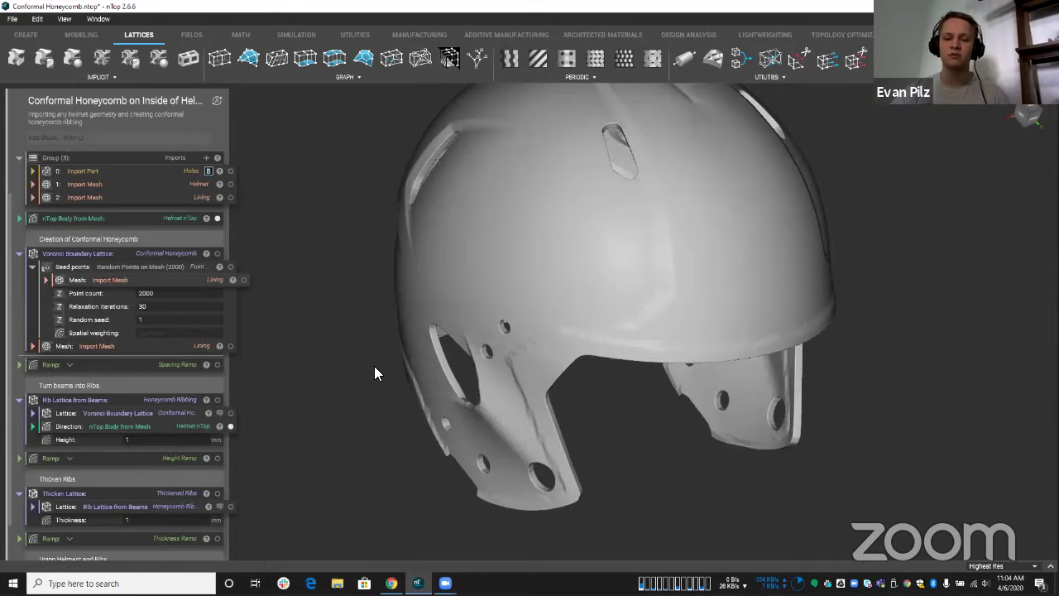
{"action": "right_click_drag", "start_coordinate": [373, 372], "coordinate": [544, 248]}
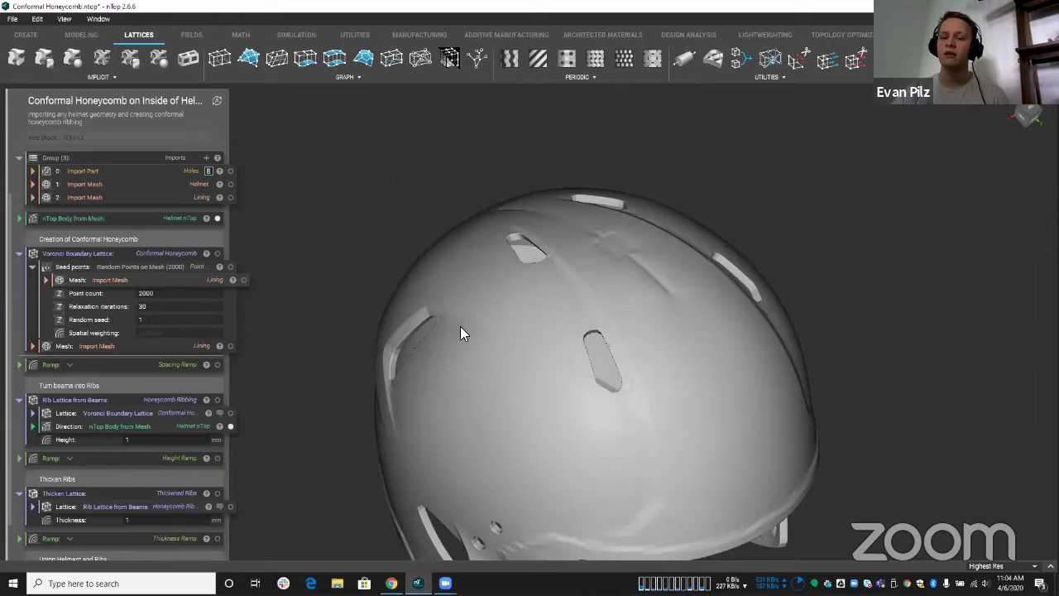
{"action": "right_click_drag", "start_coordinate": [461, 326], "coordinate": [548, 341]}
{"action": "scroll", "coordinate": [500, 344], "scroll_direction": "down", "scroll_amount": 3}
{"action": "scroll", "coordinate": [530, 352], "scroll_direction": "up", "scroll_amount": 5}
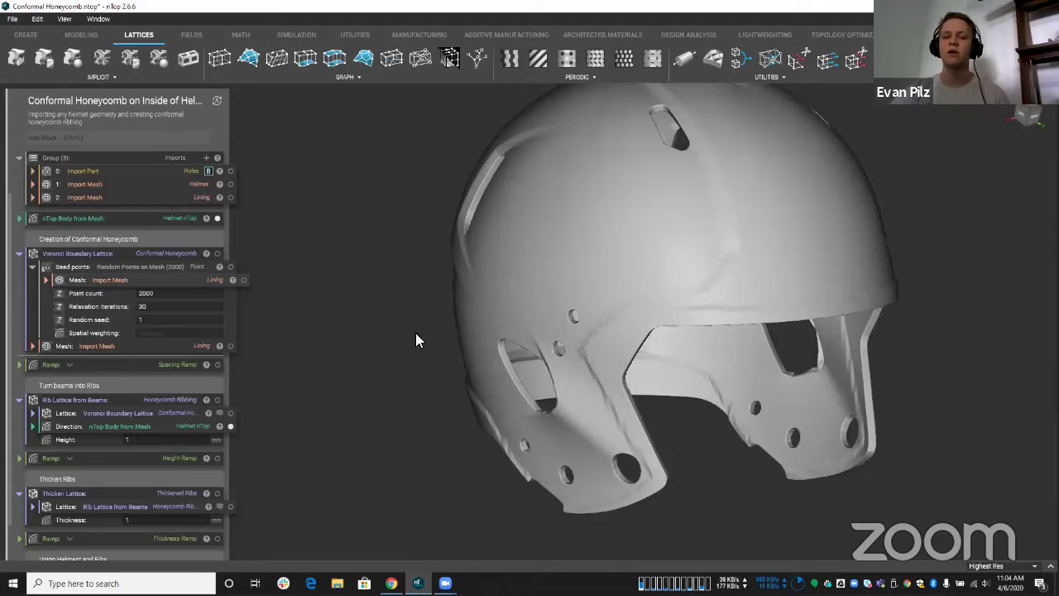
{"action": "left_click", "coordinate": [217, 218]}
{"action": "left_click", "coordinate": [216, 252]}
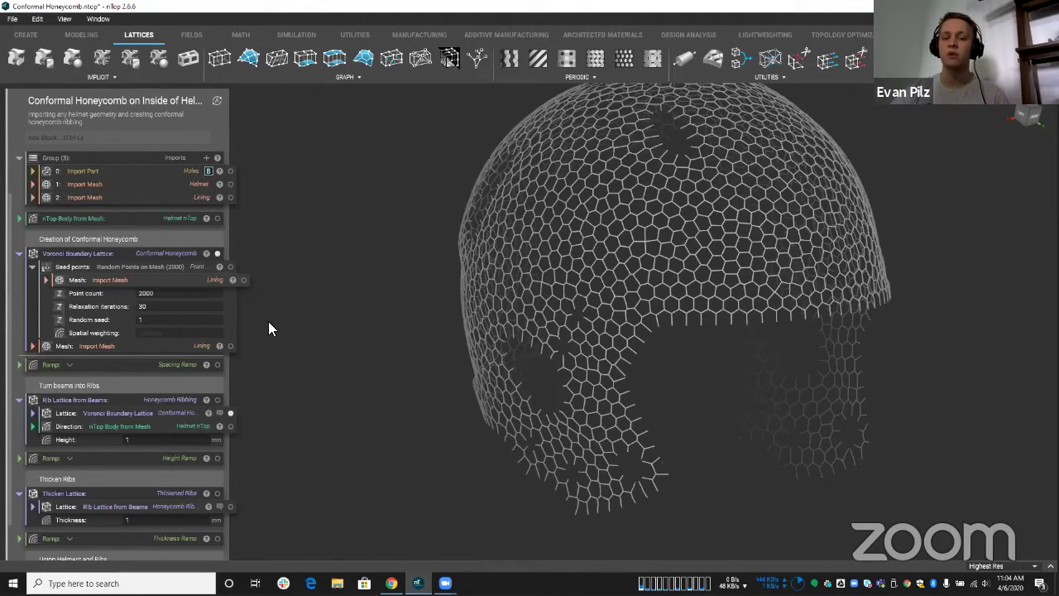
Assign the Spacing Ramp as the spatial weighting of the lattice's random seed points.
{"action": "left_click", "coordinate": [157, 369]}
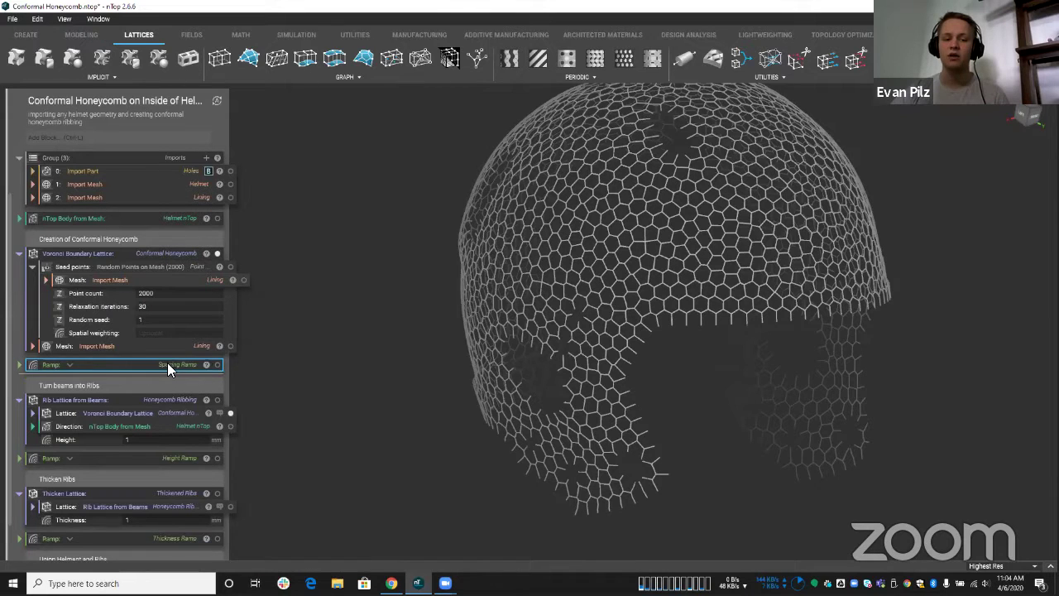
{"action": "left_click_drag", "start_coordinate": [167, 368], "coordinate": [197, 334]}
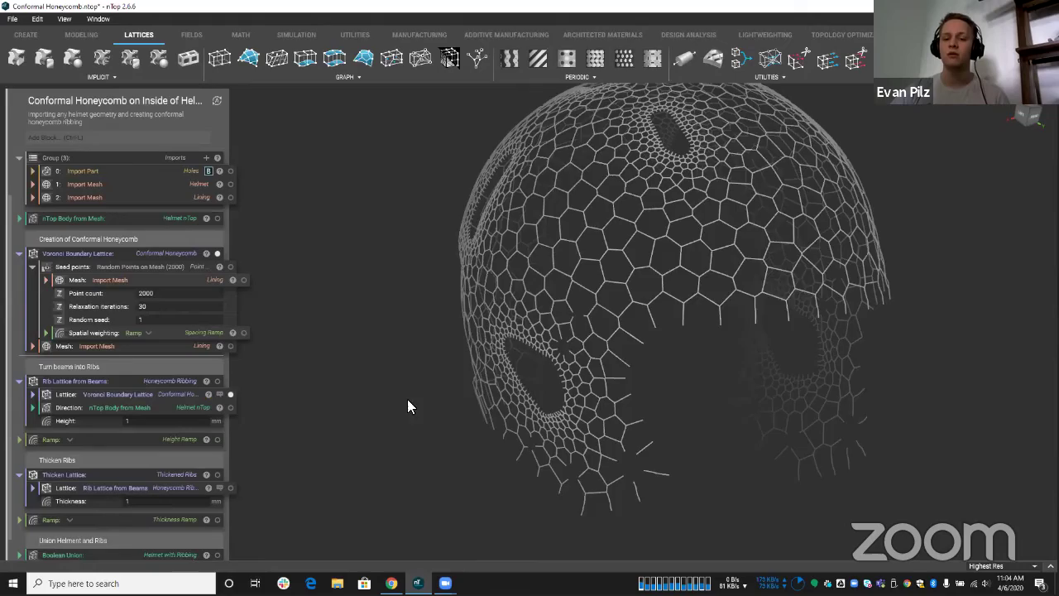
Examine the honeycomb cell sizes around the helmet openings and review the input and output values of the Spacing Ramp.
{"action": "right_click_drag", "start_coordinate": [407, 399], "coordinate": [542, 328]}
{"action": "scroll", "coordinate": [578, 349], "scroll_direction": "up", "scroll_amount": 3}
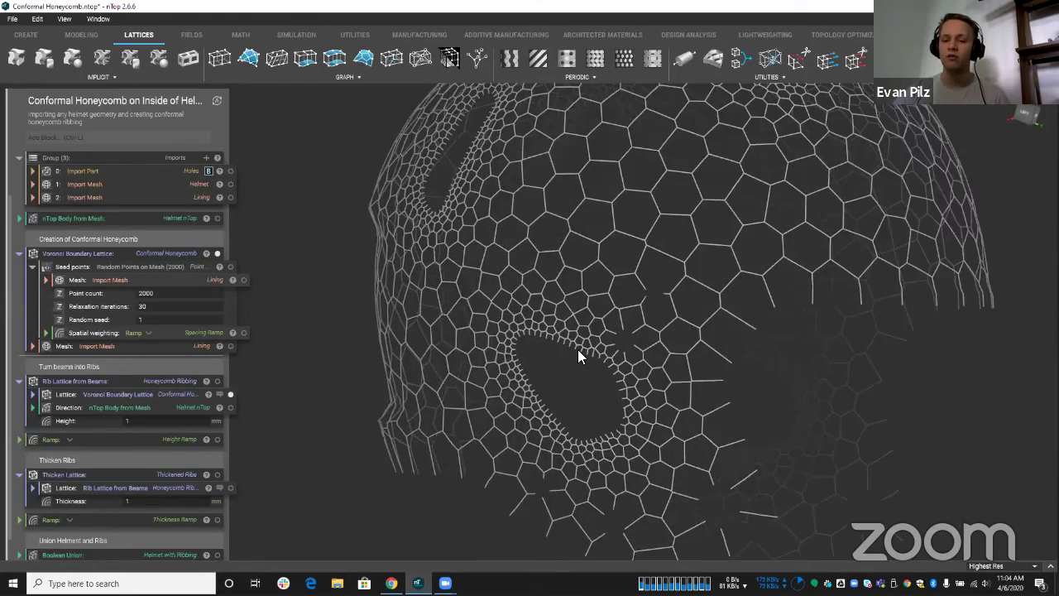
{"action": "scroll", "coordinate": [583, 334], "scroll_direction": "up", "scroll_amount": 3}
{"action": "scroll", "coordinate": [583, 331], "scroll_direction": "down", "scroll_amount": 2}
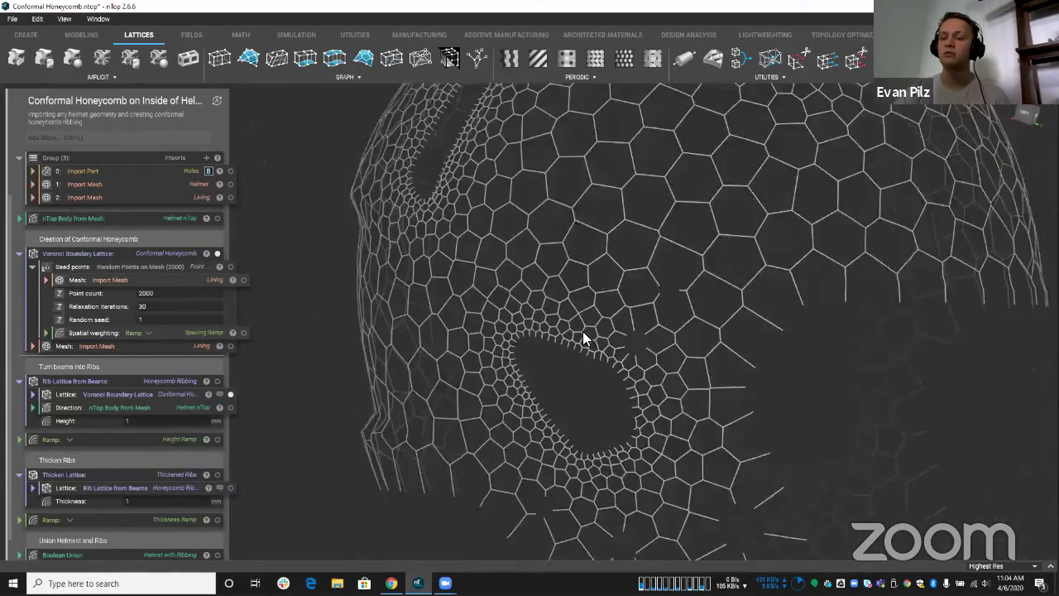
{"action": "scroll", "coordinate": [579, 328], "scroll_direction": "down", "scroll_amount": 3}
{"action": "right_click_drag", "start_coordinate": [577, 326], "coordinate": [629, 373]}
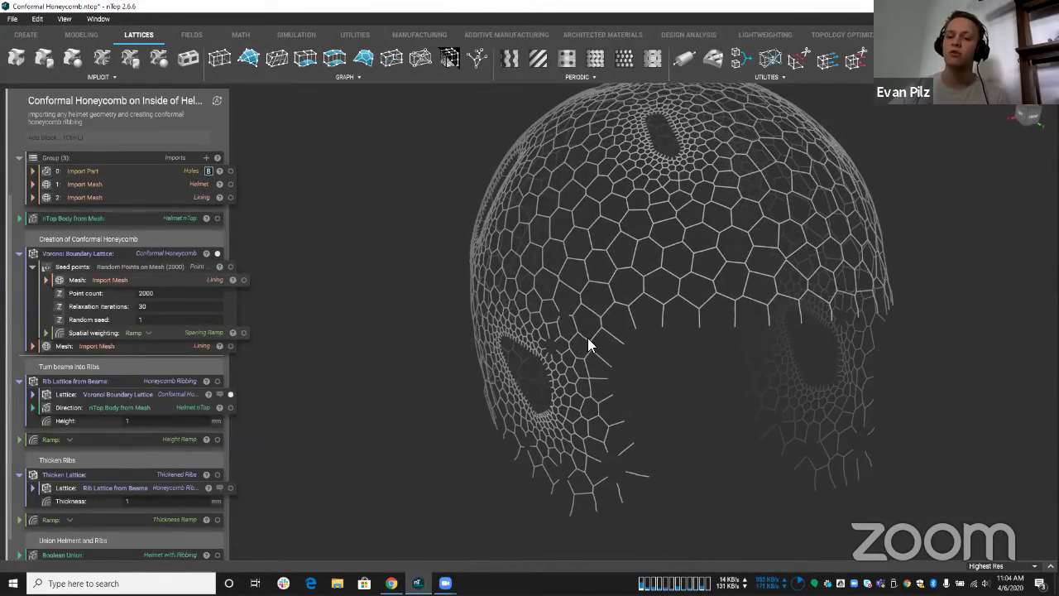
{"action": "right_click_drag", "start_coordinate": [589, 344], "coordinate": [379, 351]}
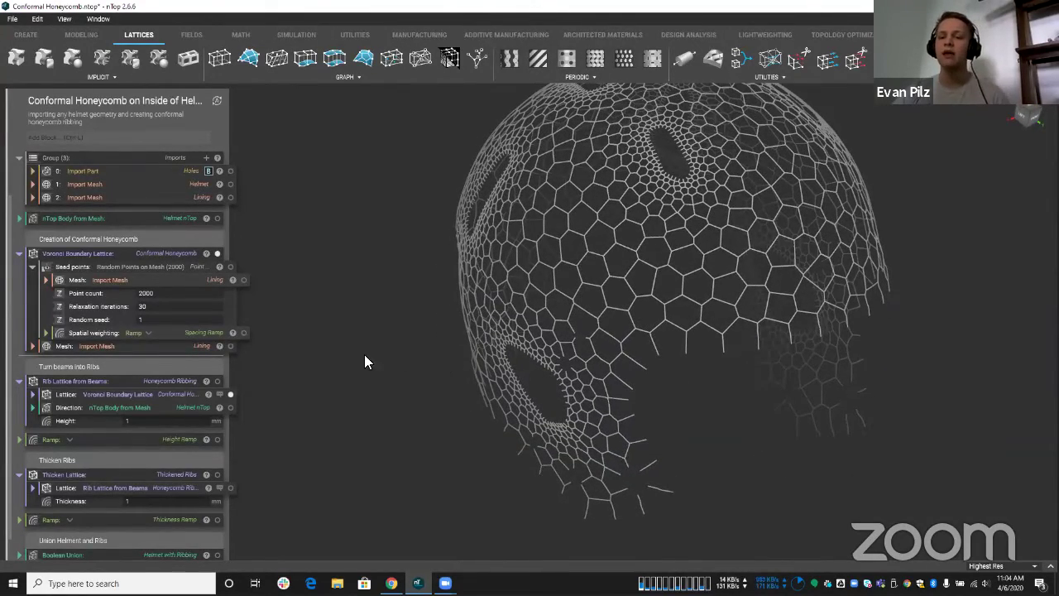
{"action": "left_click", "coordinate": [46, 333]}
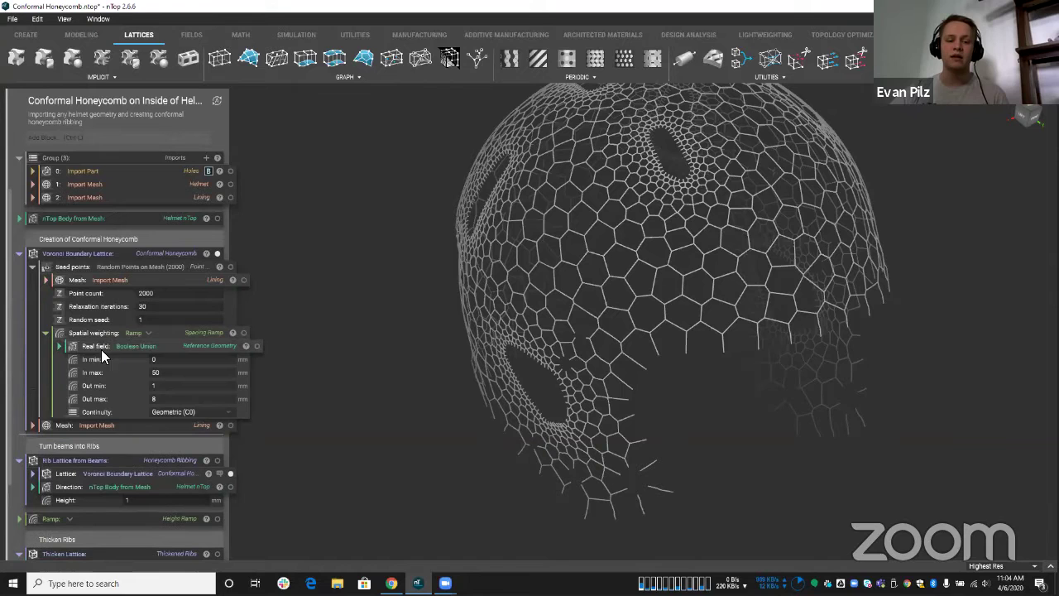
{"action": "left_click", "coordinate": [45, 332]}
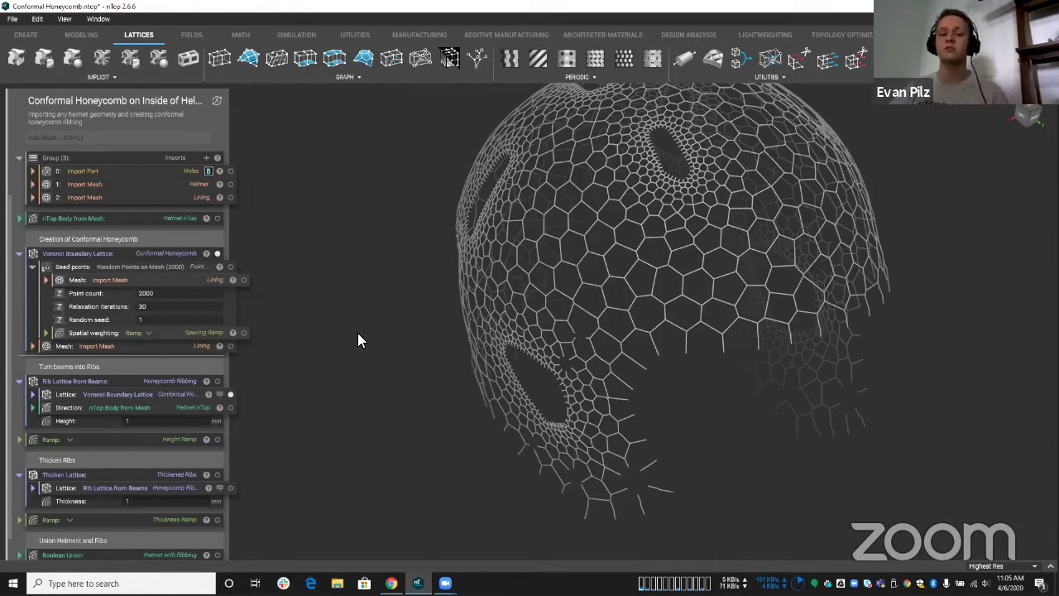
Set the seed point count to 2500 for the weighted honeycomb and collapse the seed points block.
{"action": "left_click", "coordinate": [205, 293]}
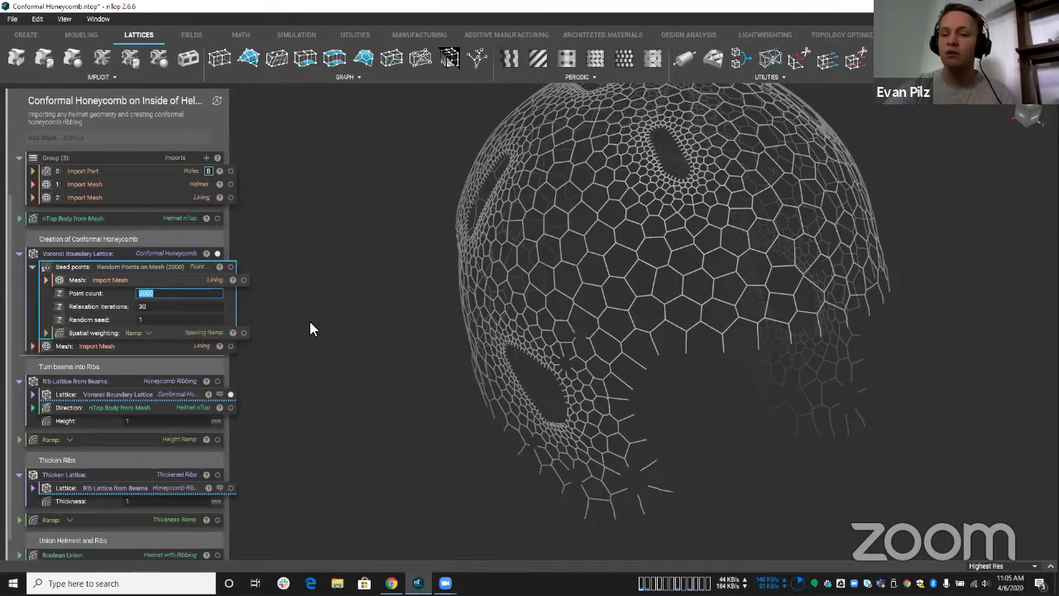
{"action": "left_click", "coordinate": [797, 438]}
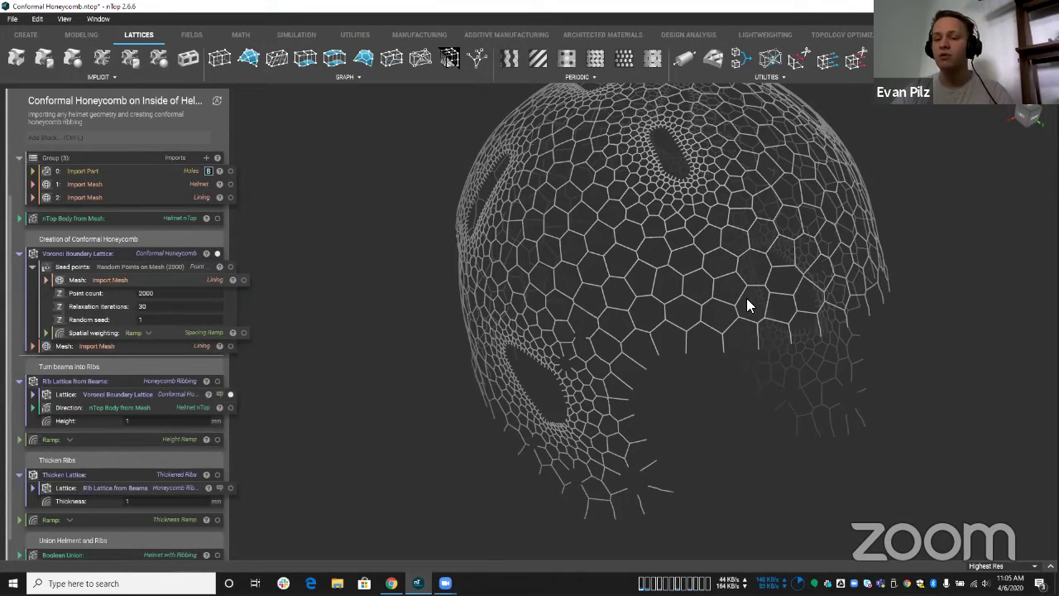
{"action": "left_click", "coordinate": [185, 293]}
{"action": "type", "text": "2500"}
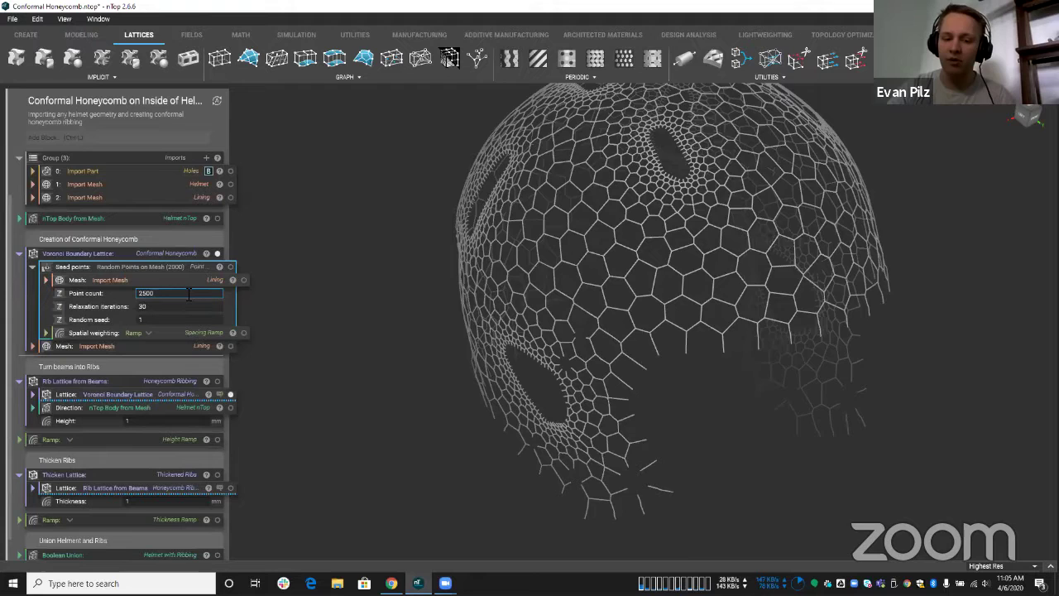
{"action": "key", "text": "Return"}
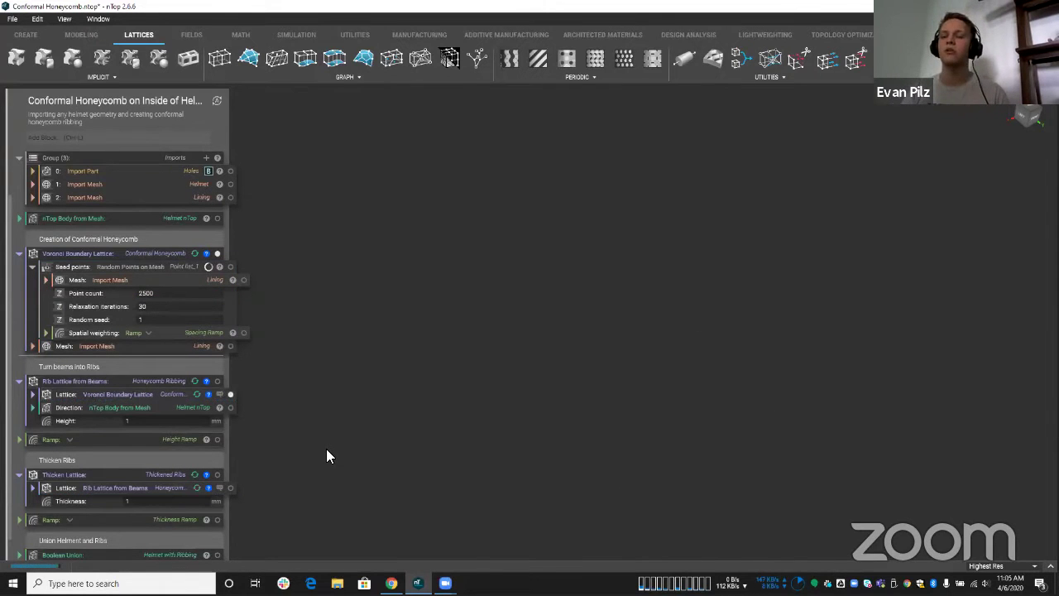
{"action": "scroll", "coordinate": [695, 371], "scroll_direction": "down", "scroll_amount": 2}
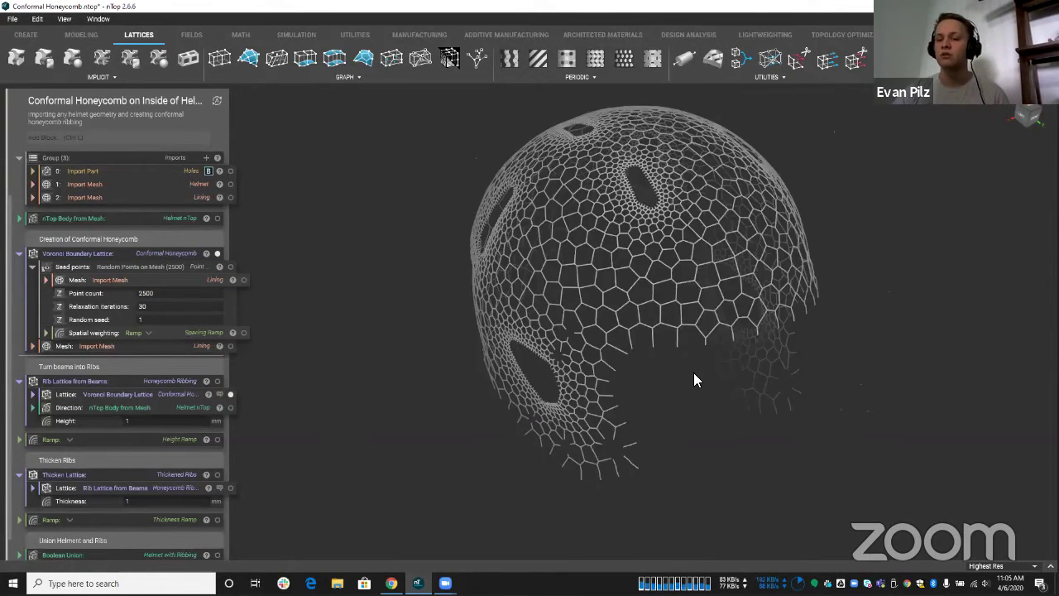
{"action": "scroll", "coordinate": [661, 381], "scroll_direction": "up", "scroll_amount": 2}
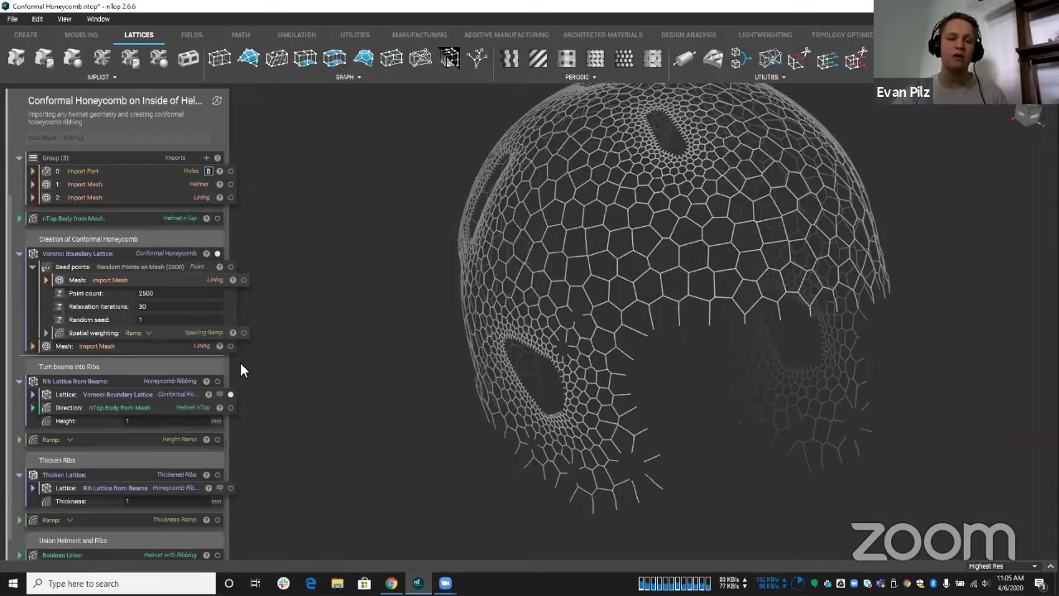
{"action": "right_click_drag", "start_coordinate": [361, 318], "coordinate": [660, 448]}
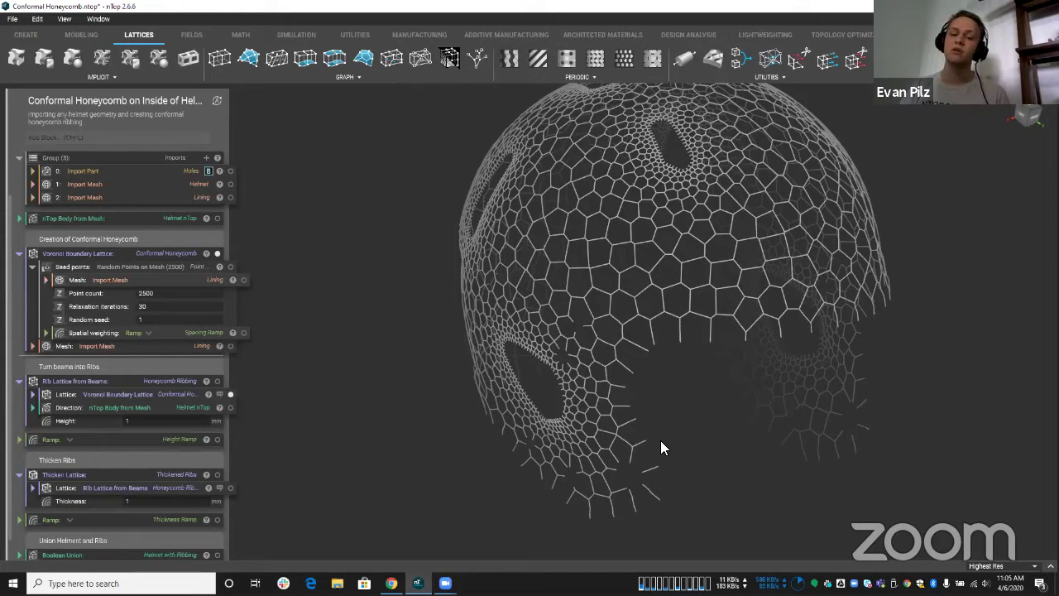
{"action": "left_click", "coordinate": [34, 266]}
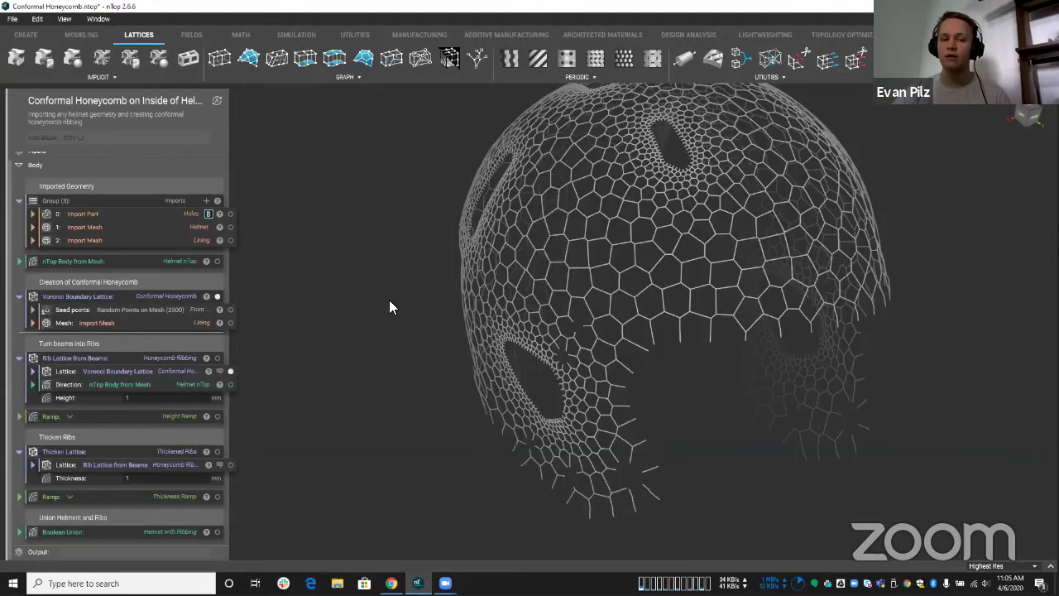
Hide the Voronoi Boundary Lattice and display the Honeycomb Ribbing rib lattice instead.
{"action": "scroll", "coordinate": [389, 301], "scroll_direction": "down", "scroll_amount": 2}
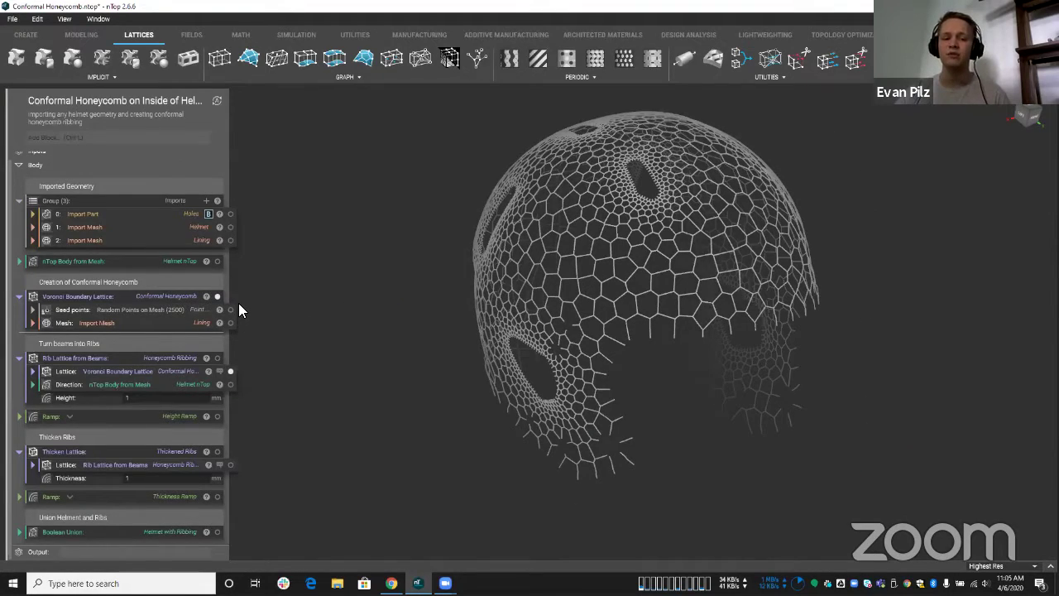
{"action": "scroll", "coordinate": [496, 386], "scroll_direction": "up", "scroll_amount": 5}
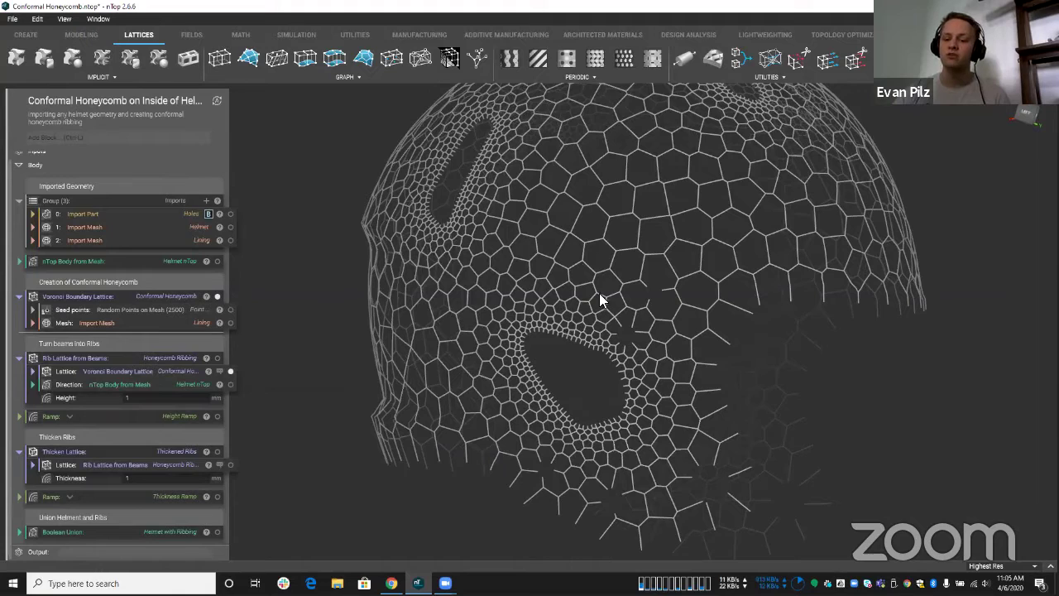
{"action": "right_click_drag", "start_coordinate": [619, 295], "coordinate": [248, 312]}
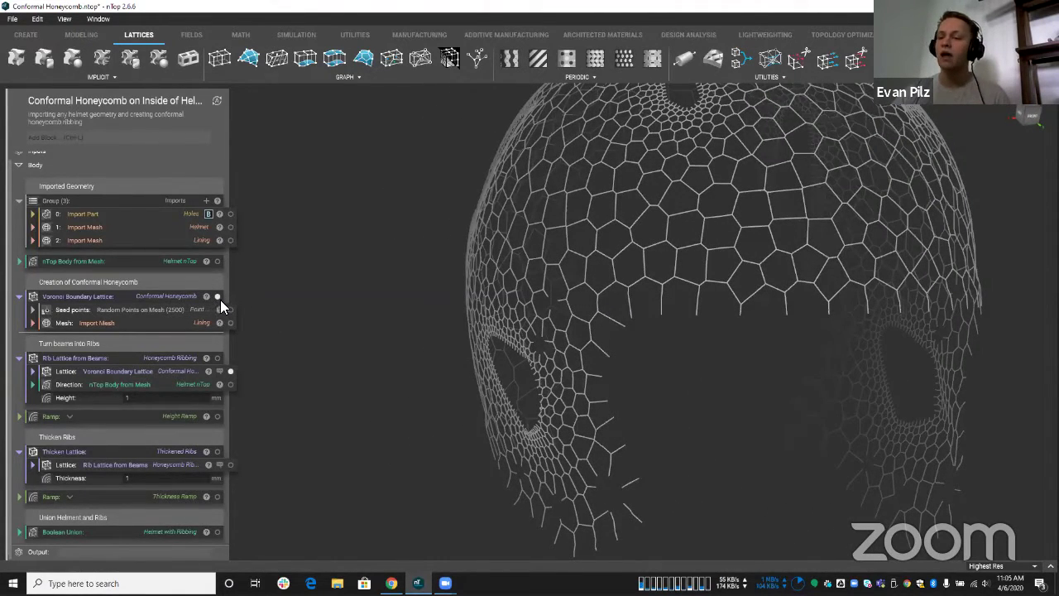
{"action": "left_click", "coordinate": [218, 296]}
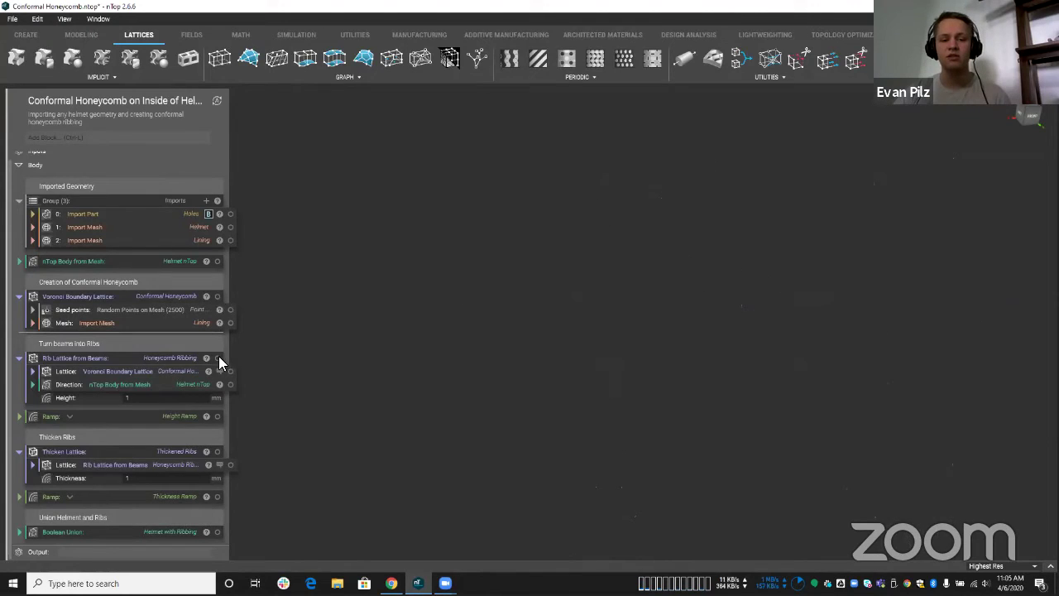
{"action": "left_click", "coordinate": [84, 359]}
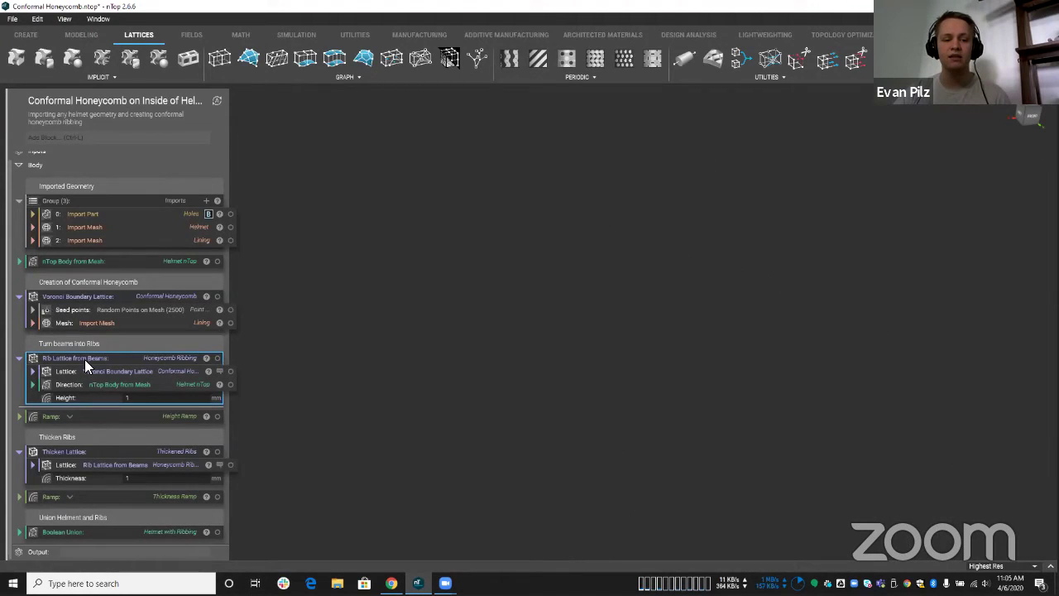
{"action": "left_click", "coordinate": [218, 357]}
Inspect the ribs along the helmet's side edge, and assign the Height Ramp as the height of the rib lattice.
{"action": "scroll", "coordinate": [414, 385], "scroll_direction": "up", "scroll_amount": 5}
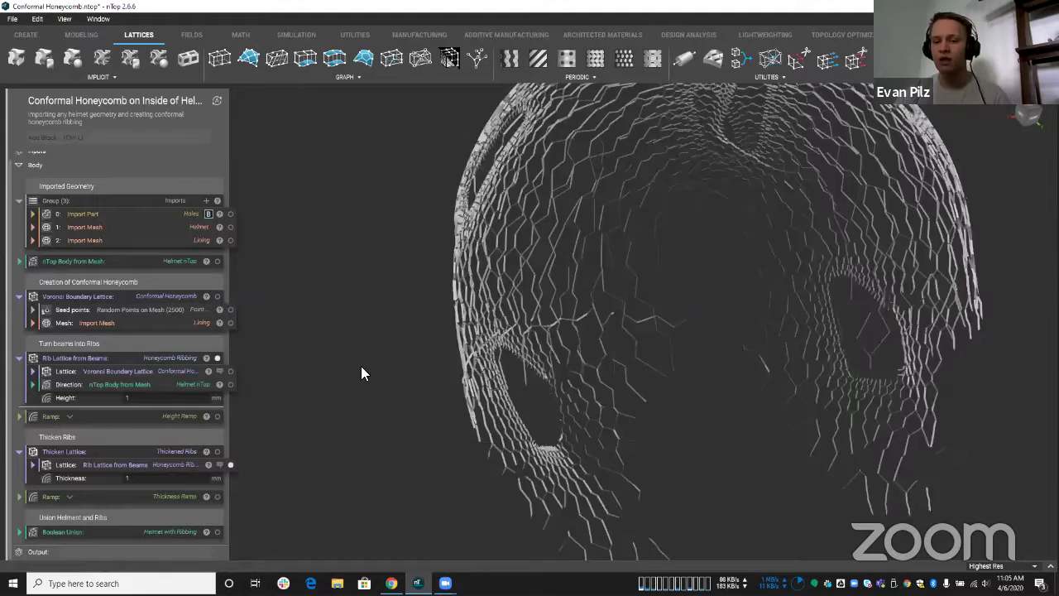
{"action": "right_click_drag", "start_coordinate": [361, 366], "coordinate": [457, 401]}
{"action": "scroll", "coordinate": [520, 342], "scroll_direction": "up", "scroll_amount": 6}
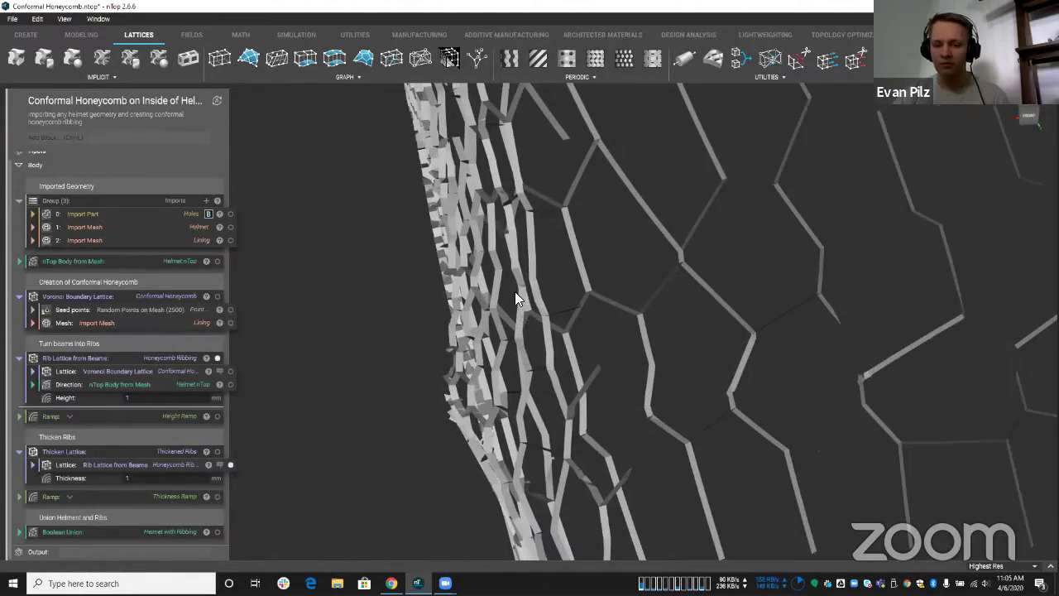
{"action": "right_click_drag", "start_coordinate": [515, 294], "coordinate": [562, 320]}
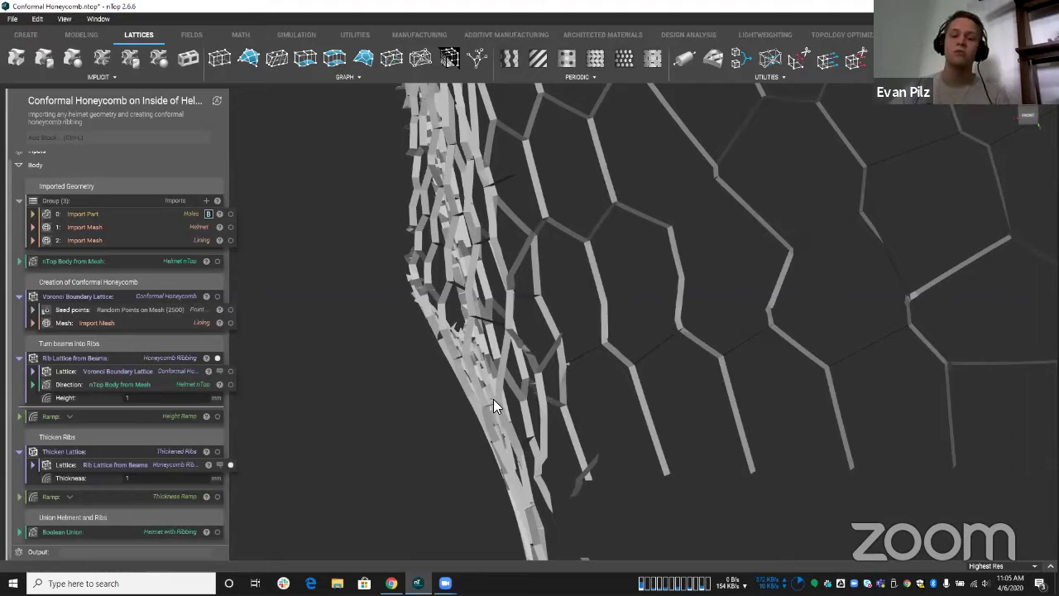
{"action": "right_click_drag", "start_coordinate": [523, 359], "coordinate": [292, 395]}
{"action": "left_click_drag", "start_coordinate": [162, 417], "coordinate": [182, 398]}
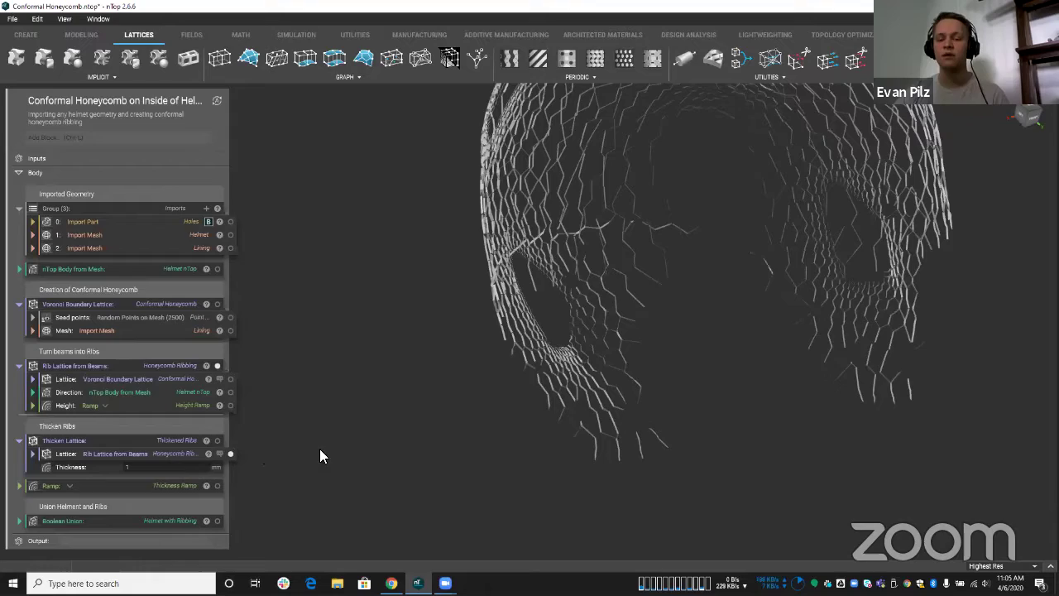
Display the Thickened Ribs lattice and examine rib height and thickness around the side opening and across the helmet.
{"action": "left_click", "coordinate": [230, 453]}
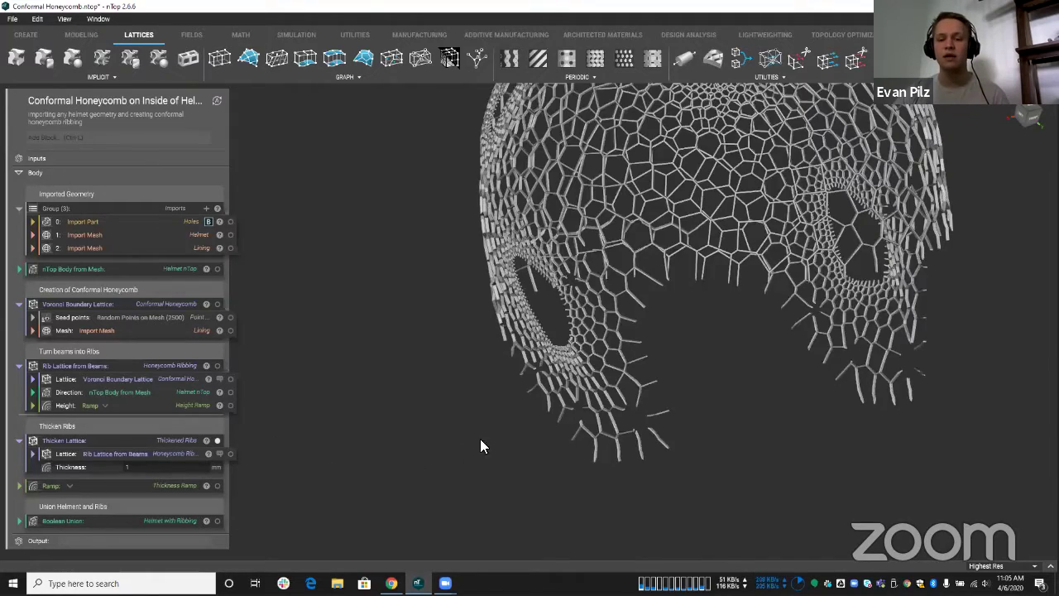
{"action": "scroll", "coordinate": [540, 319], "scroll_direction": "up", "scroll_amount": 4}
{"action": "right_click_drag", "start_coordinate": [606, 399], "coordinate": [429, 384]}
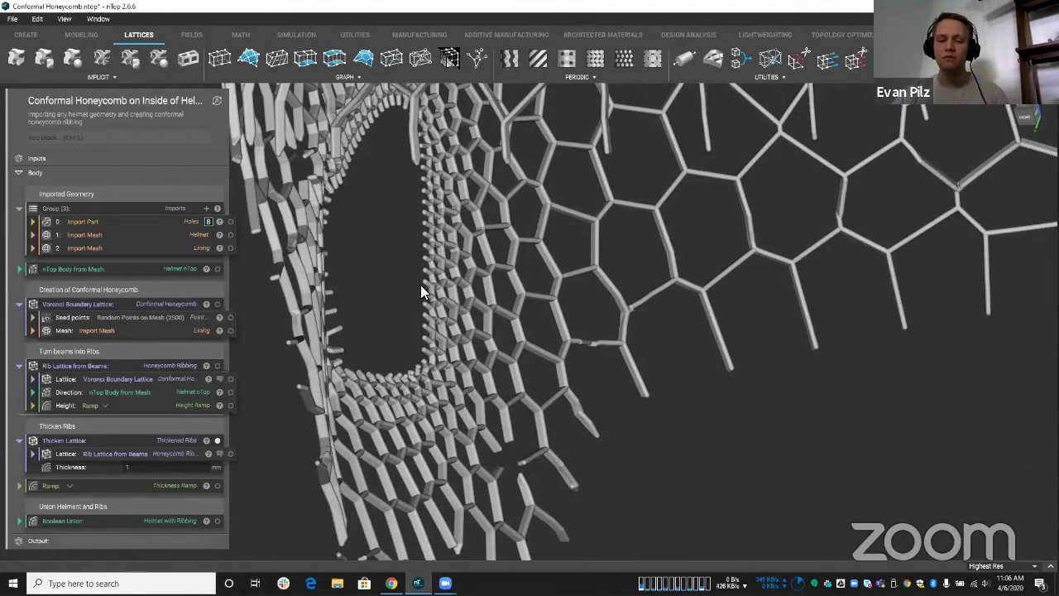
{"action": "right_click_drag", "start_coordinate": [421, 292], "coordinate": [485, 288]}
{"action": "scroll", "coordinate": [485, 283], "scroll_direction": "up", "scroll_amount": 5}
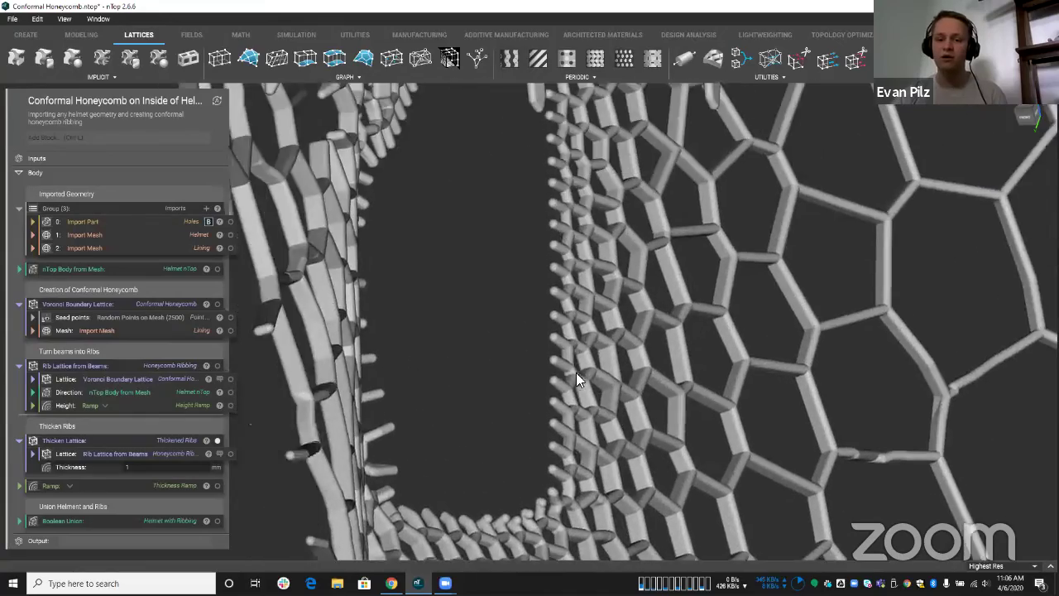
{"action": "right_click_drag", "start_coordinate": [576, 372], "coordinate": [546, 208]}
{"action": "scroll", "coordinate": [544, 215], "scroll_direction": "up", "scroll_amount": 3}
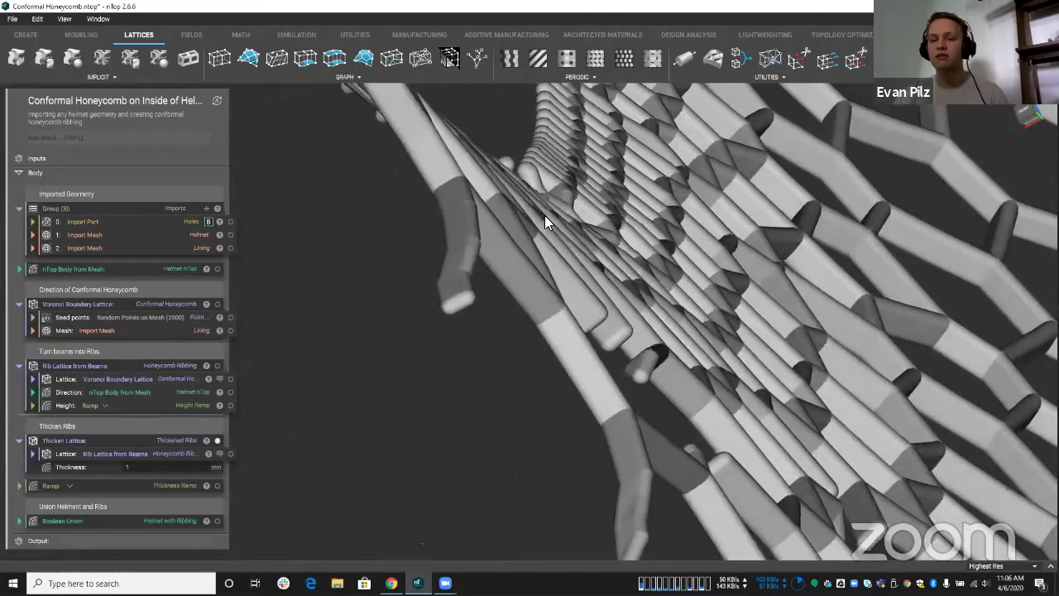
{"action": "scroll", "coordinate": [545, 248], "scroll_direction": "down", "scroll_amount": 5}
{"action": "scroll", "coordinate": [467, 295], "scroll_direction": "up", "scroll_amount": 3}
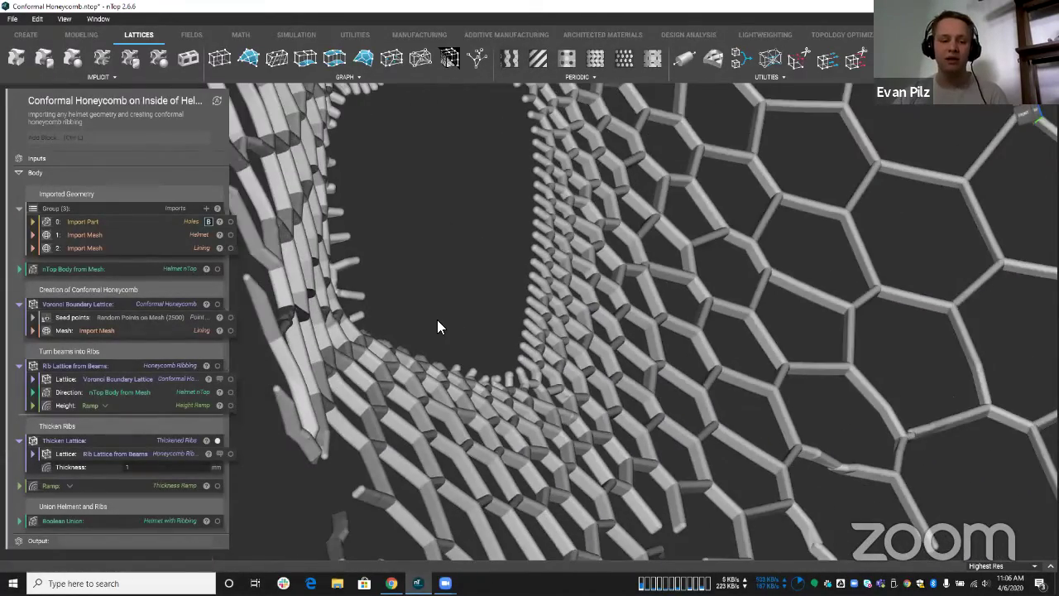
{"action": "scroll", "coordinate": [538, 299], "scroll_direction": "up", "scroll_amount": 2}
{"action": "scroll", "coordinate": [511, 314], "scroll_direction": "down", "scroll_amount": 5}
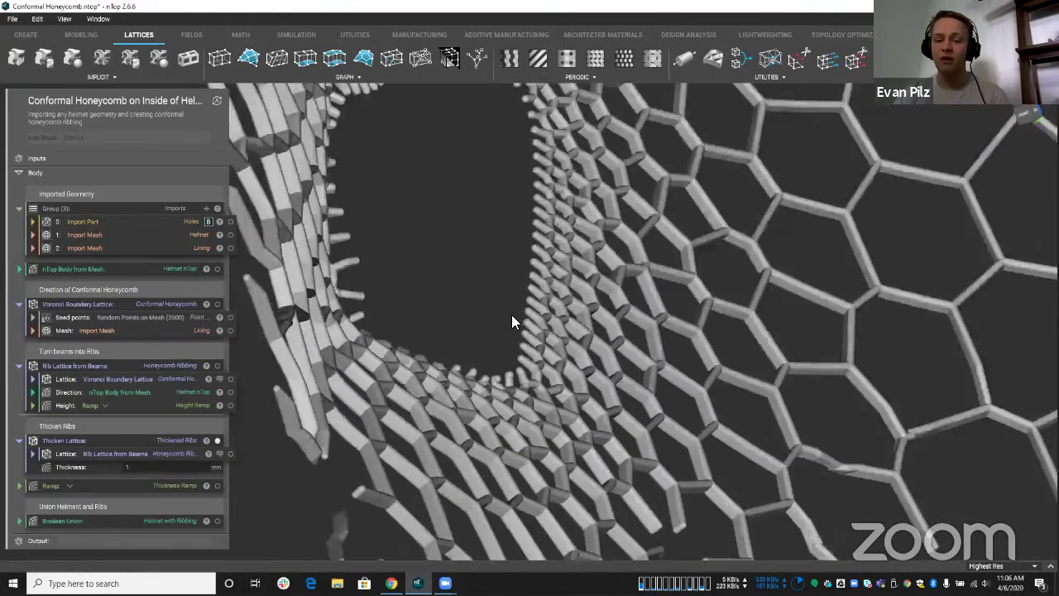
{"action": "right_click_drag", "start_coordinate": [499, 270], "coordinate": [570, 341]}
{"action": "scroll", "coordinate": [677, 306], "scroll_direction": "down", "scroll_amount": 5}
{"action": "middle_click_drag", "start_coordinate": [569, 335], "coordinate": [567, 333]}
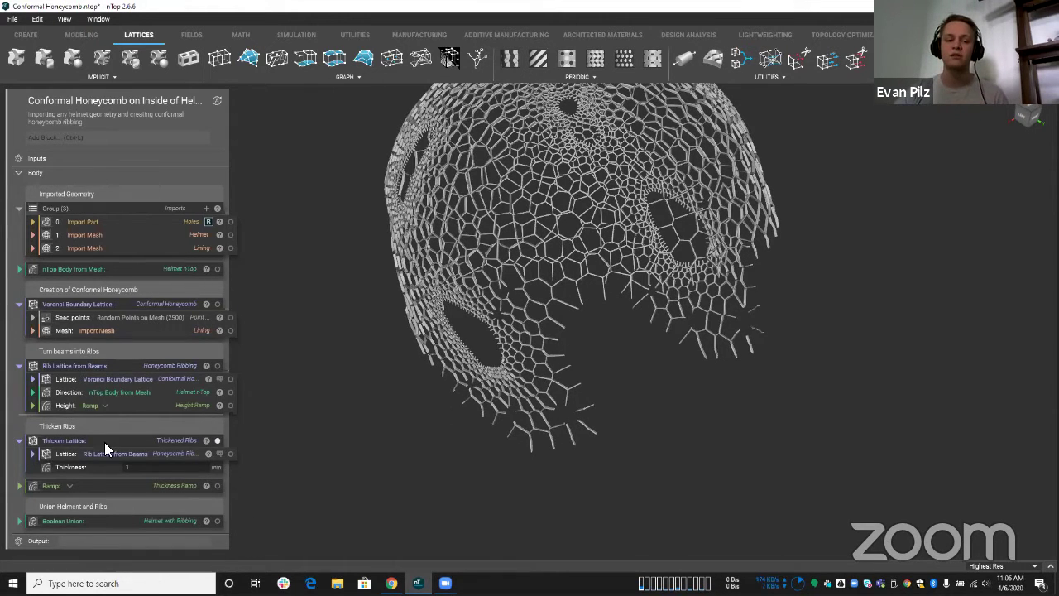
Assign the Thickness Ramp as the thickness of the Thicken Lattice block.
{"action": "scroll", "coordinate": [571, 443], "scroll_direction": "up", "scroll_amount": 3}
{"action": "scroll", "coordinate": [570, 445], "scroll_direction": "up", "scroll_amount": 2}
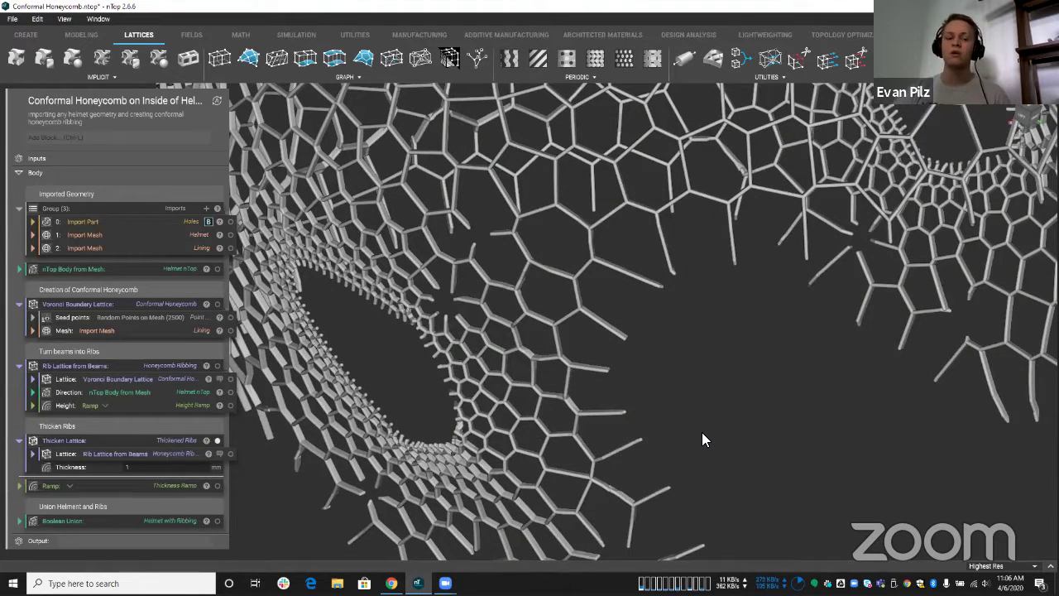
{"action": "left_click_drag", "start_coordinate": [116, 487], "coordinate": [149, 467]}
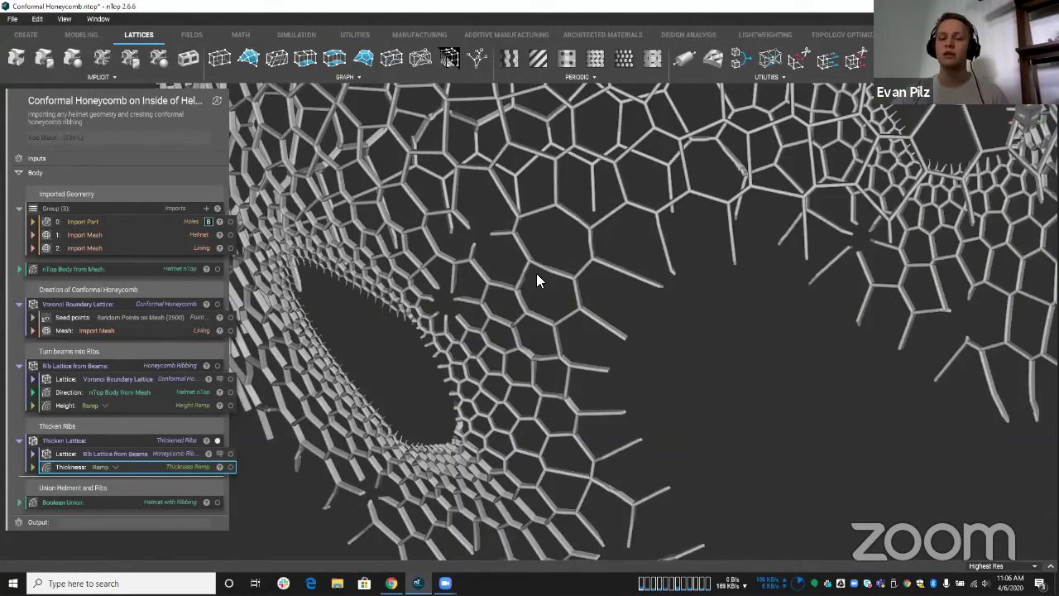
Examine how rib thickness varies between the edges of the helmet openings and the surrounding honeycomb.
{"action": "scroll", "coordinate": [536, 273], "scroll_direction": "up", "scroll_amount": 5}
{"action": "scroll", "coordinate": [563, 257], "scroll_direction": "up", "scroll_amount": 4}
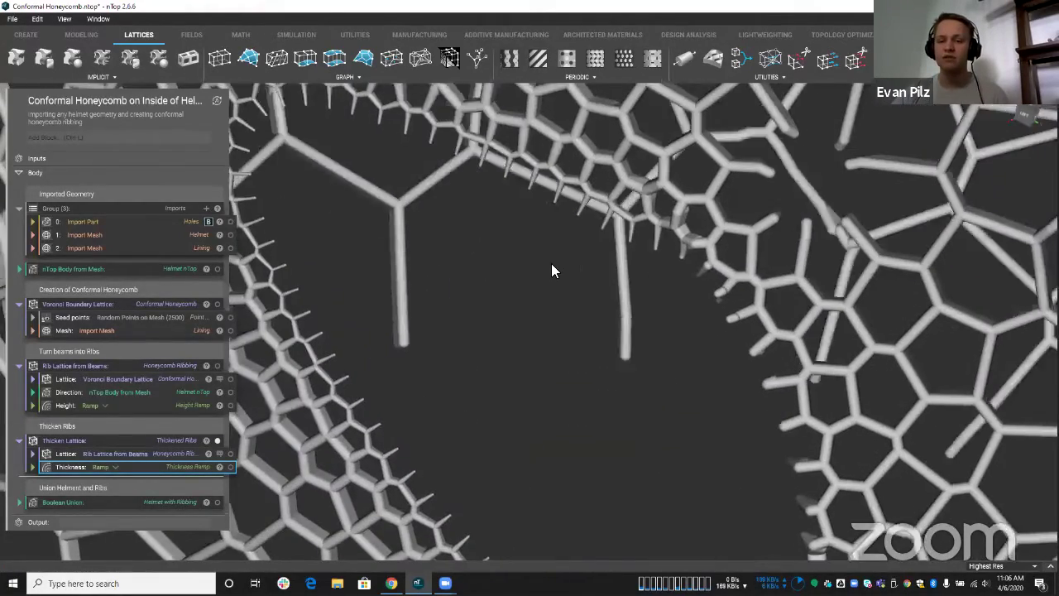
{"action": "right_click_drag", "start_coordinate": [551, 263], "coordinate": [517, 209]}
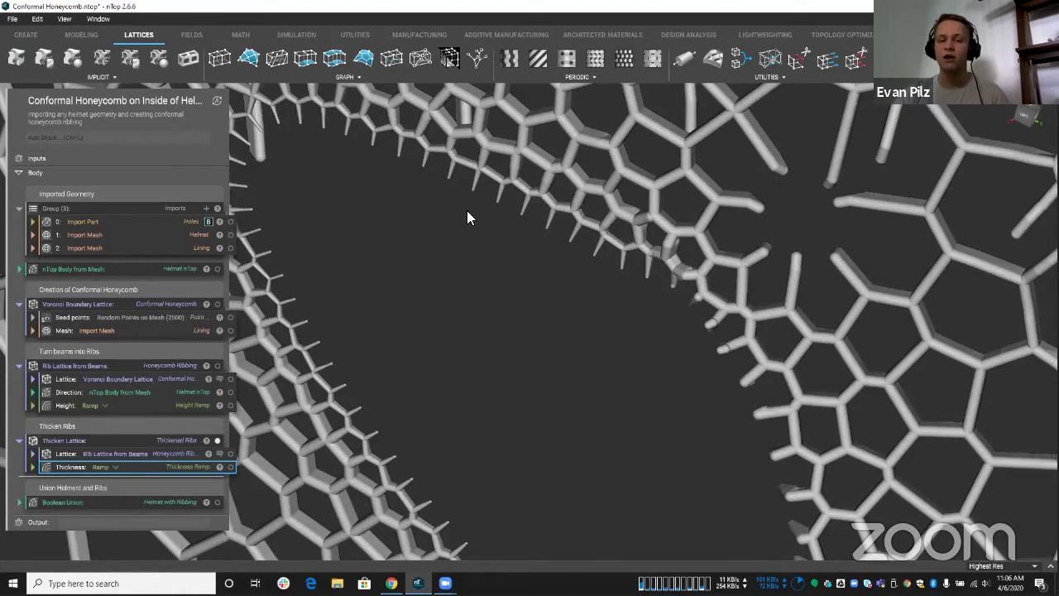
{"action": "scroll", "coordinate": [467, 212], "scroll_direction": "down", "scroll_amount": 6}
{"action": "scroll", "coordinate": [505, 315], "scroll_direction": "up", "scroll_amount": 3}
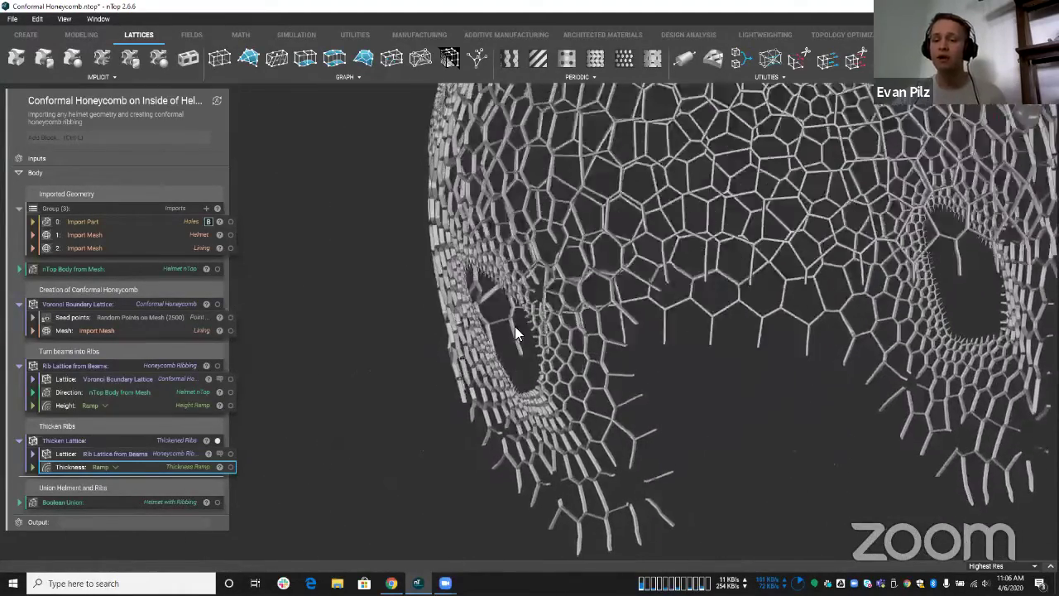
{"action": "scroll", "coordinate": [526, 317], "scroll_direction": "down", "scroll_amount": 5}
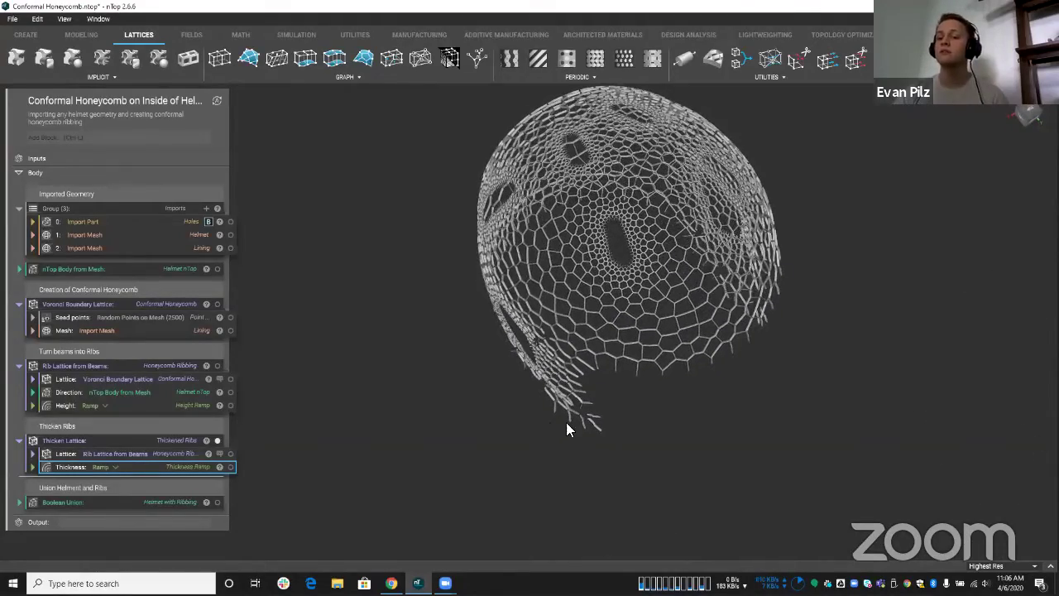
{"action": "scroll", "coordinate": [596, 399], "scroll_direction": "up", "scroll_amount": 5}
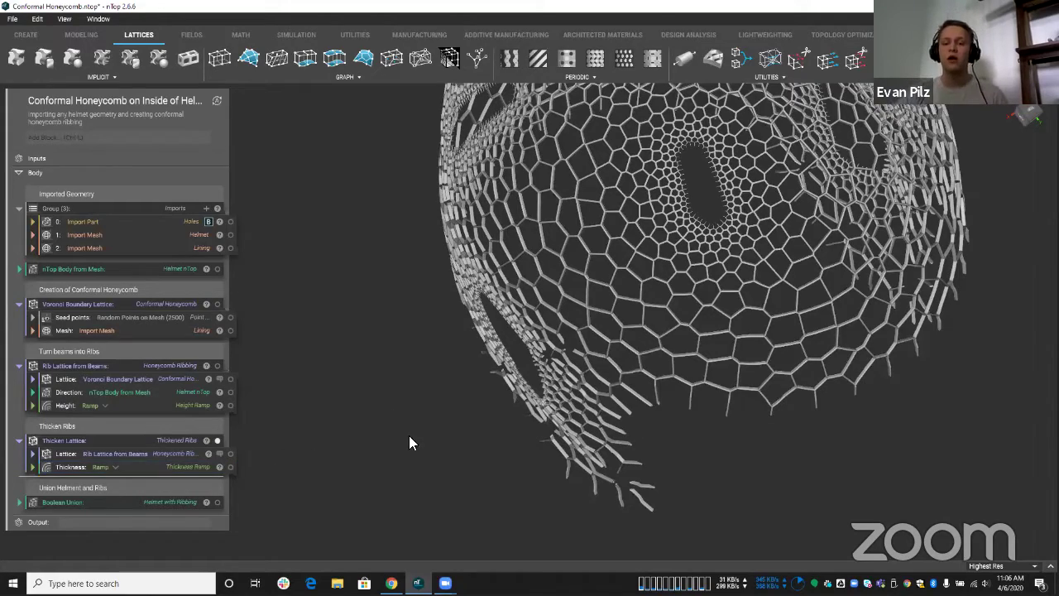
{"action": "scroll", "coordinate": [518, 337], "scroll_direction": "down", "scroll_amount": 6}
{"action": "middle_click_drag", "start_coordinate": [496, 297], "coordinate": [402, 315]}
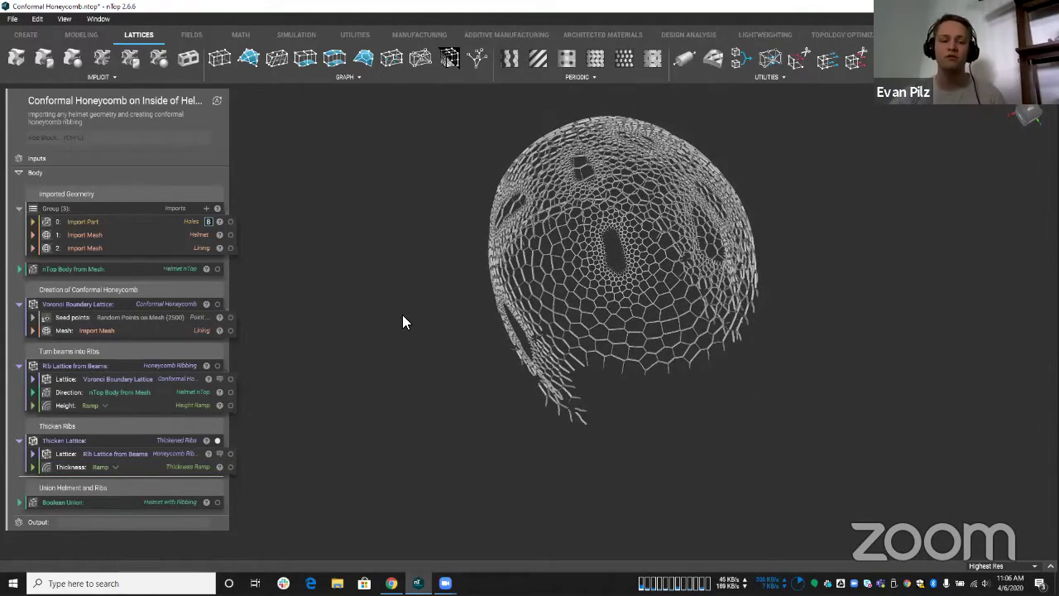
Collapse the imports group, expand the honeycomb's seed points block and set its point count to 3000.
{"action": "left_click", "coordinate": [20, 208]}
{"action": "left_click", "coordinate": [33, 276]}
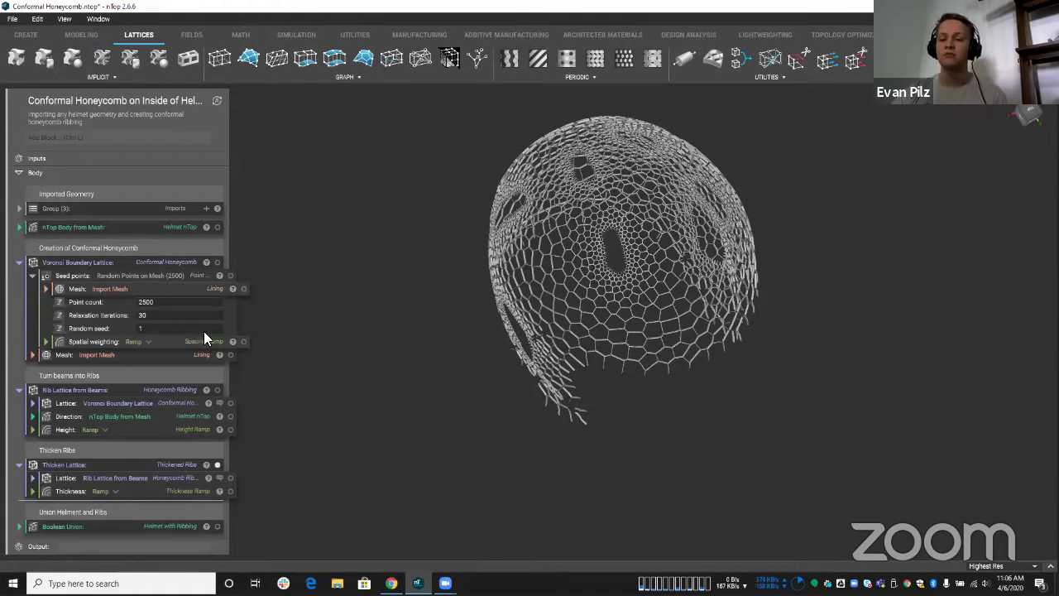
{"action": "right_click_drag", "start_coordinate": [496, 323], "coordinate": [210, 311]}
{"action": "double_click", "coordinate": [185, 303]}
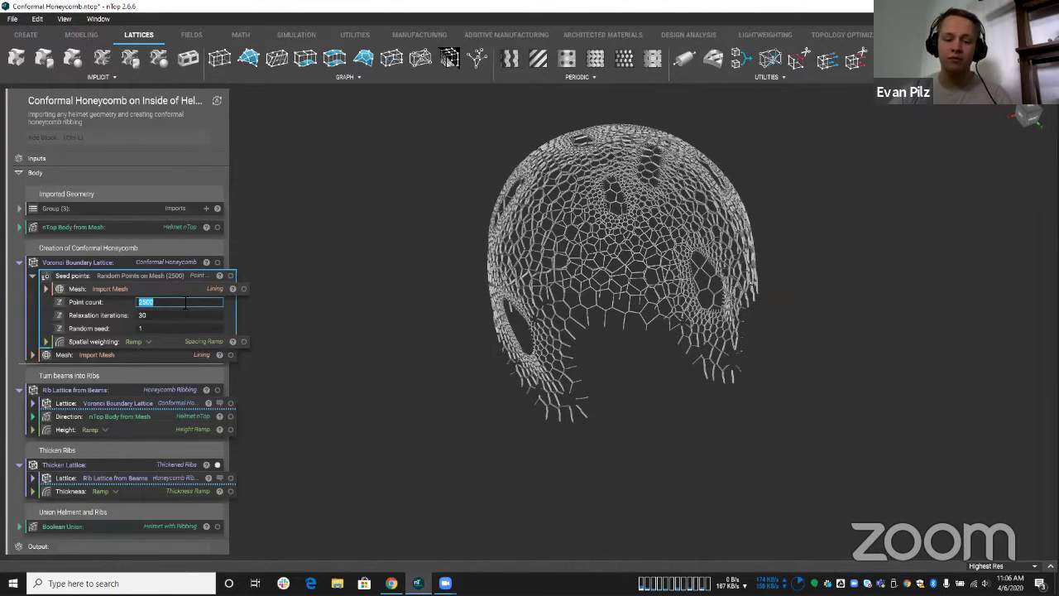
{"action": "type", "text": "3000"}
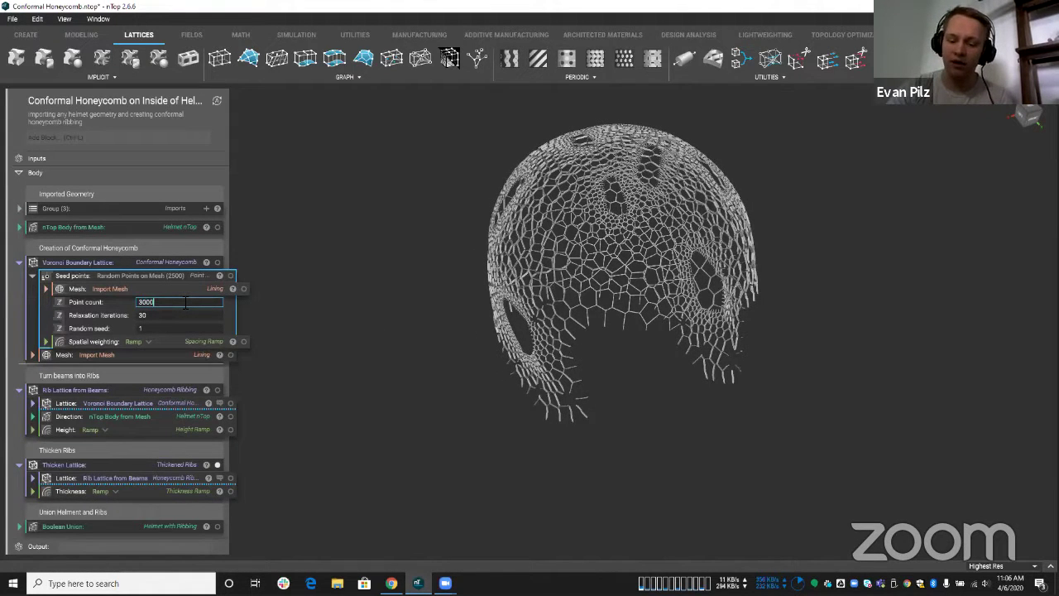
{"action": "key", "text": "Return"}
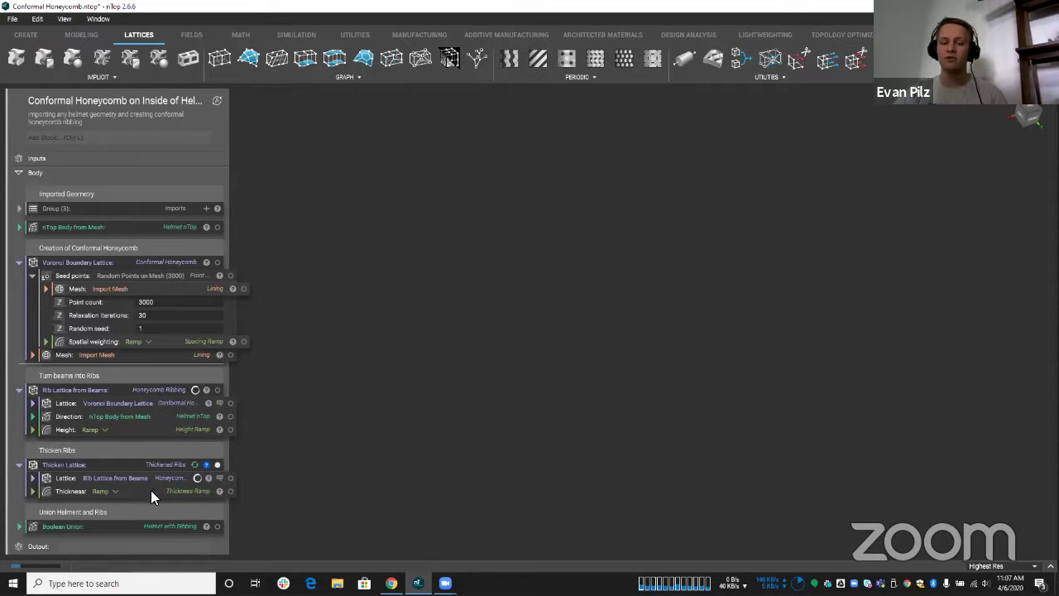
{"action": "mouse_move", "coordinate": [37, 568]}
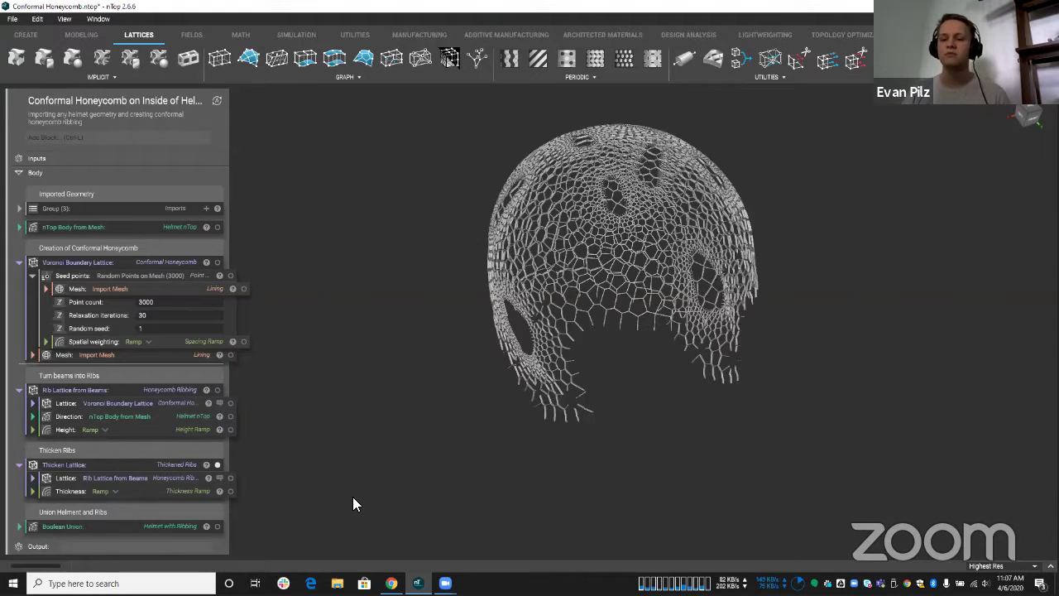
Inspect the denser ribbing around the openings, and set the seed points' relaxation iterations to 100.
{"action": "scroll", "coordinate": [533, 384], "scroll_direction": "up", "scroll_amount": 5}
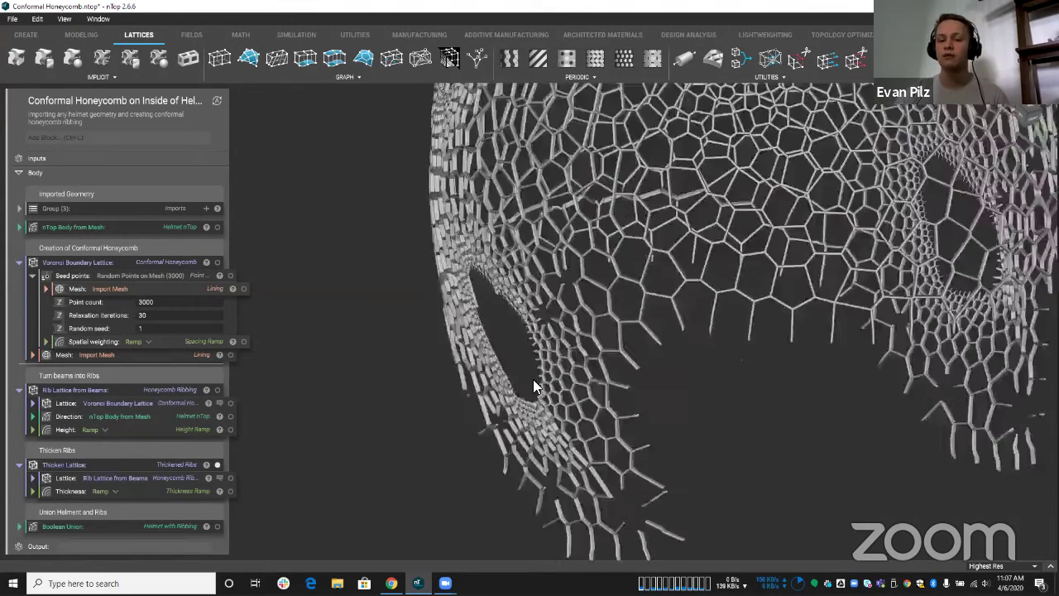
{"action": "right_click_drag", "start_coordinate": [532, 379], "coordinate": [397, 344]}
{"action": "scroll", "coordinate": [609, 350], "scroll_direction": "down", "scroll_amount": 5}
{"action": "right_click_drag", "start_coordinate": [609, 351], "coordinate": [513, 414]}
{"action": "double_click", "coordinate": [185, 315]}
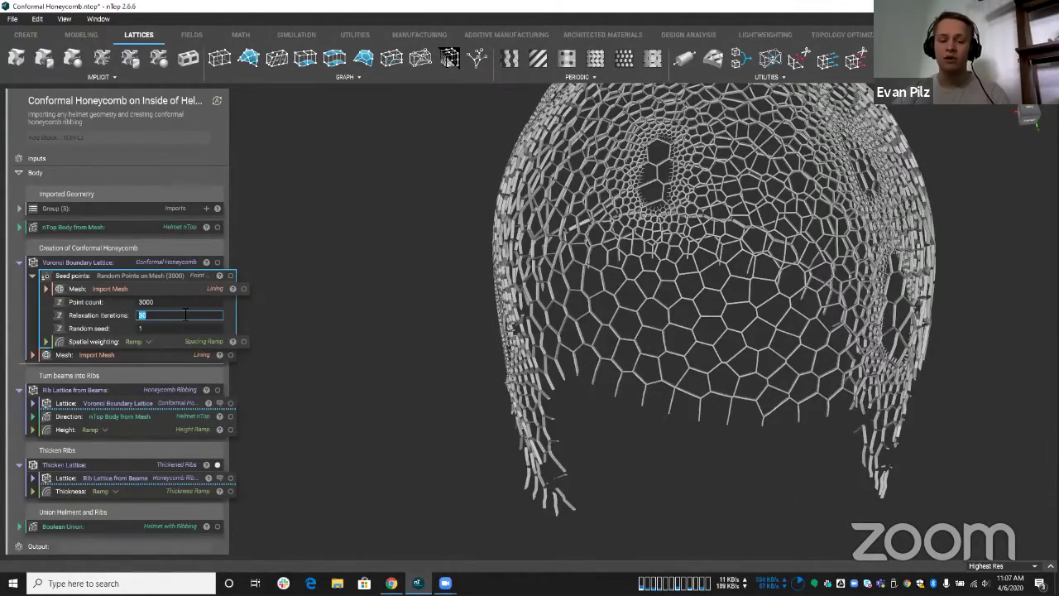
{"action": "type", "text": "100"}
{"action": "key", "text": "Return"}
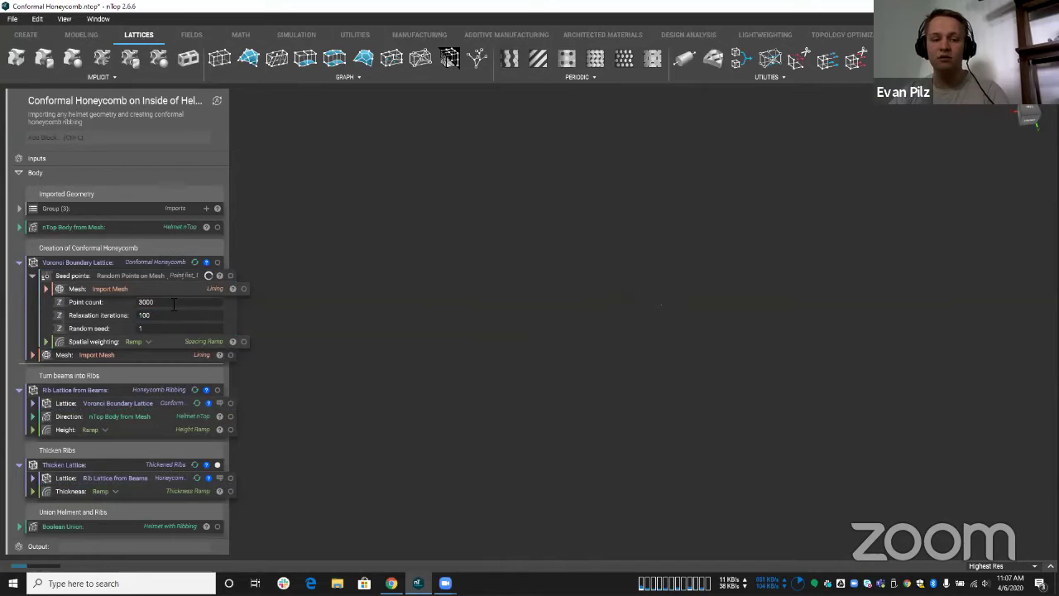
Set the honeycomb's seed point count to 200.
{"action": "double_click", "coordinate": [173, 304]}
{"action": "type", "text": "200"}
{"action": "key", "text": "Return"}
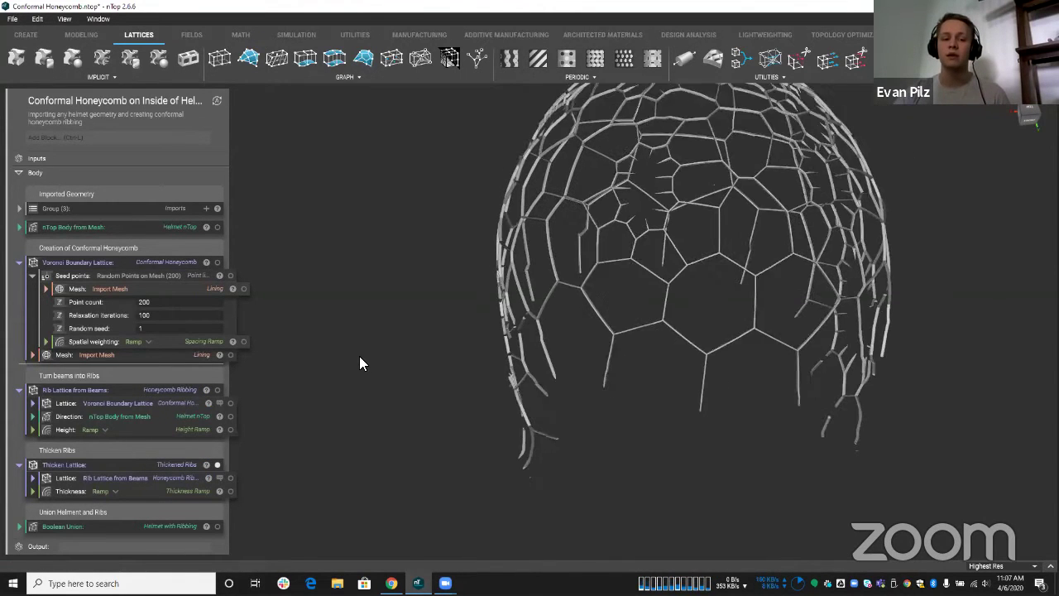
Set the point count of the honeycomb's seed points to 2000.
{"action": "left_click_drag", "start_coordinate": [359, 364], "coordinate": [614, 354]}
{"action": "left_click", "coordinate": [186, 302]}
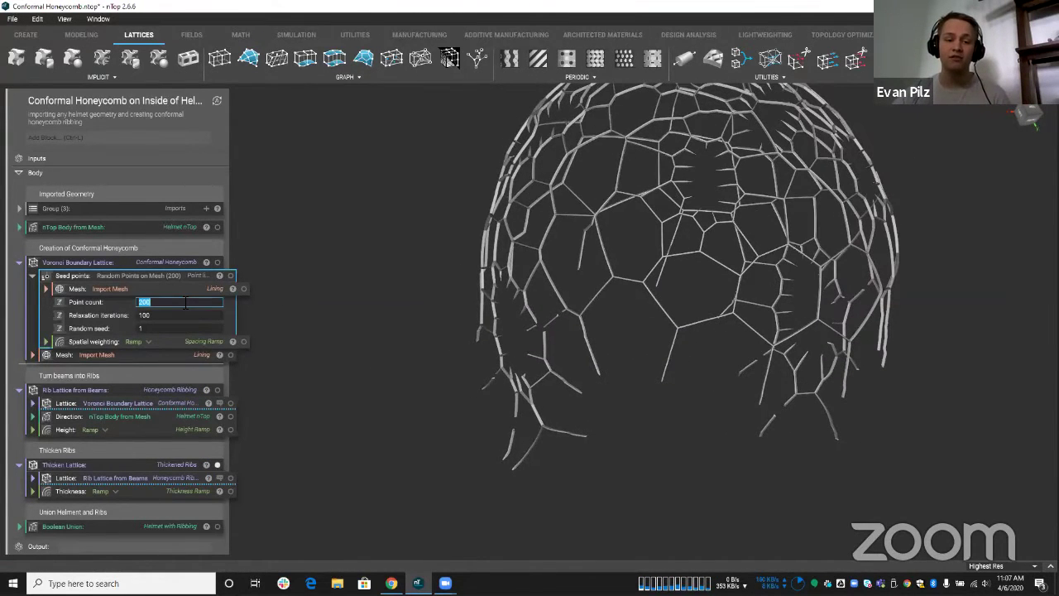
{"action": "double_click", "coordinate": [185, 303]}
{"action": "left_click", "coordinate": [179, 306]}
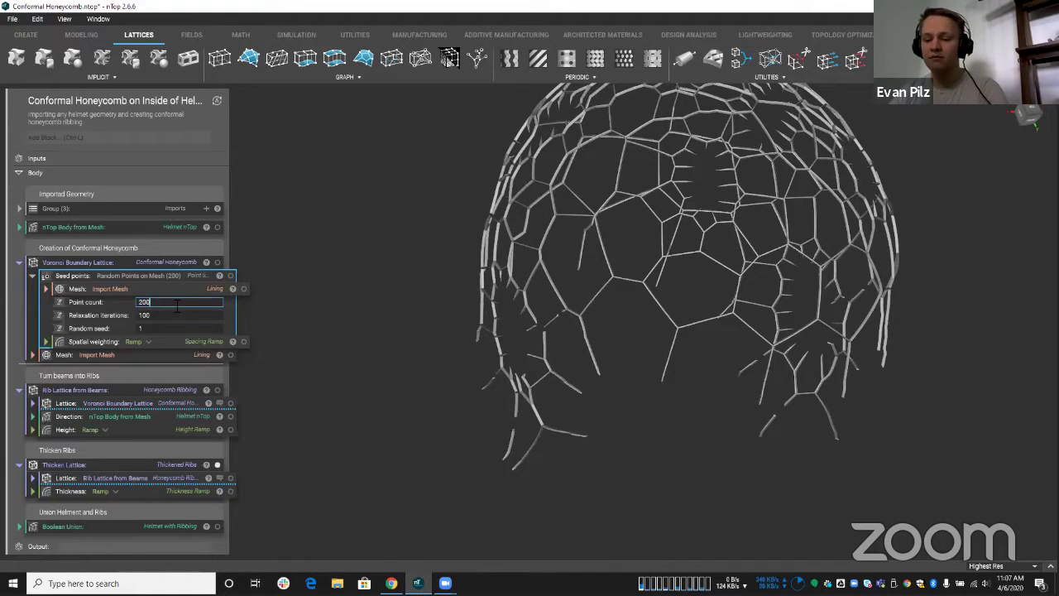
{"action": "type", "text": "0"}
{"action": "key", "text": "Return"}
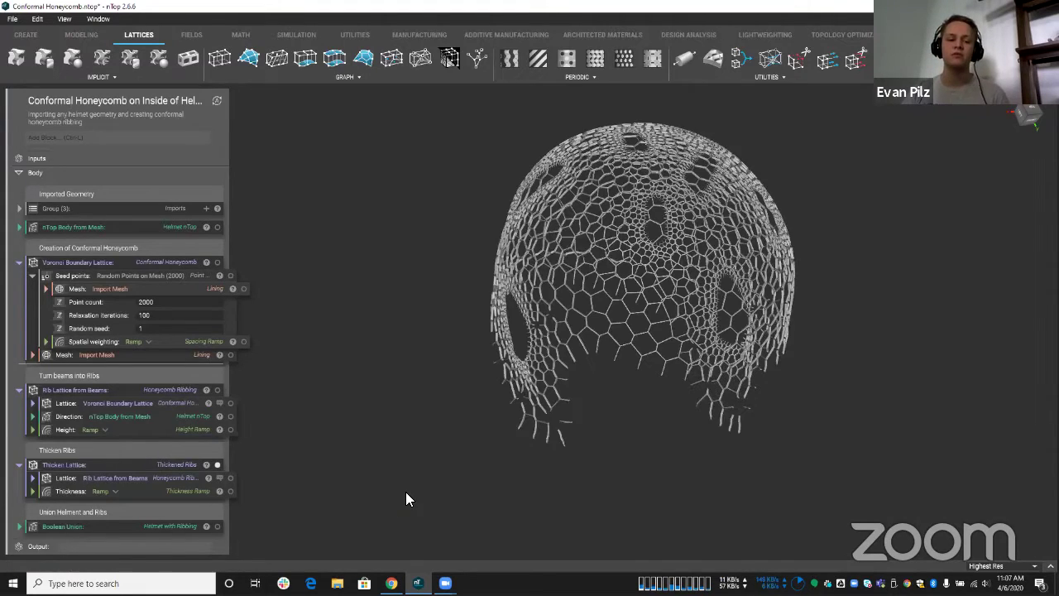
Examine the regenerated thickened ribs from several angles, focusing on cell spacing around the helmet openings.
{"action": "scroll", "coordinate": [511, 396], "scroll_direction": "up", "scroll_amount": 3}
{"action": "middle_click_drag", "start_coordinate": [511, 396], "coordinate": [585, 407]}
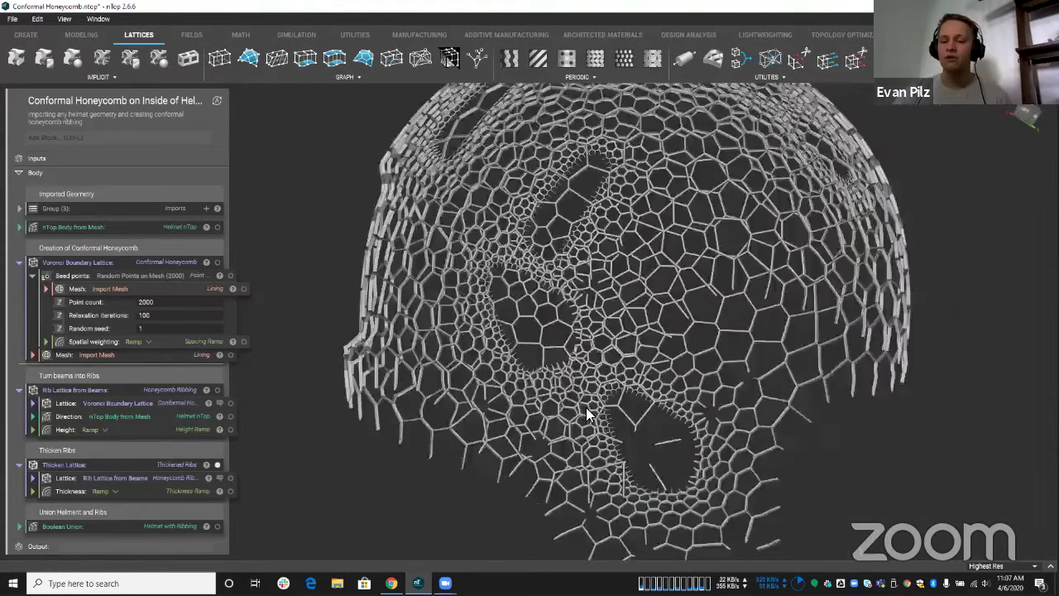
{"action": "scroll", "coordinate": [585, 407], "scroll_direction": "up", "scroll_amount": 3}
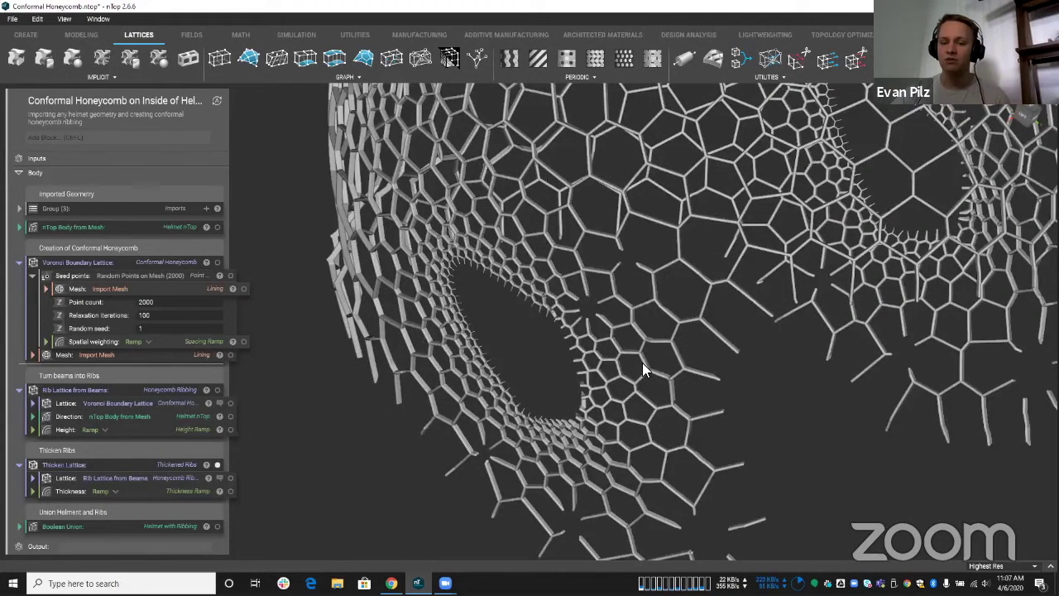
{"action": "scroll", "coordinate": [642, 363], "scroll_direction": "down", "scroll_amount": 10}
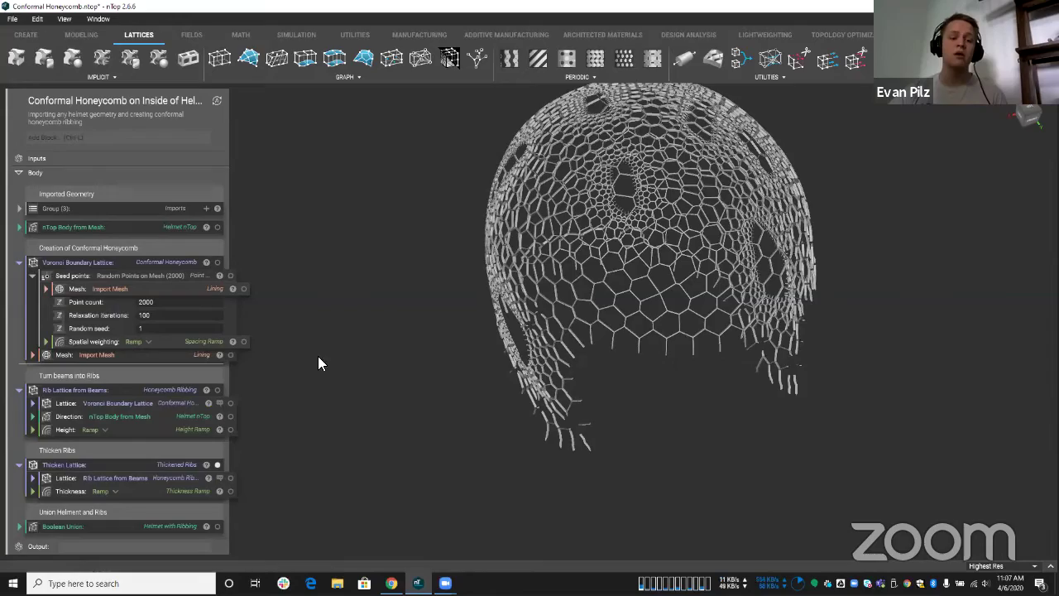
{"action": "right_click_drag", "start_coordinate": [441, 387], "coordinate": [584, 390]}
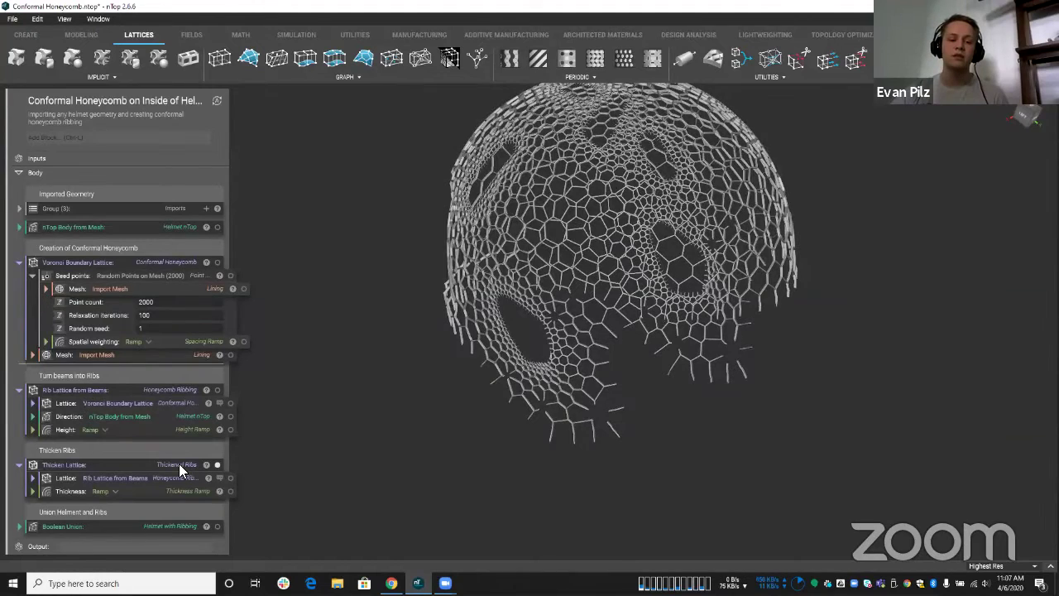
{"action": "left_click", "coordinate": [179, 463]}
{"action": "left_click", "coordinate": [308, 441]}
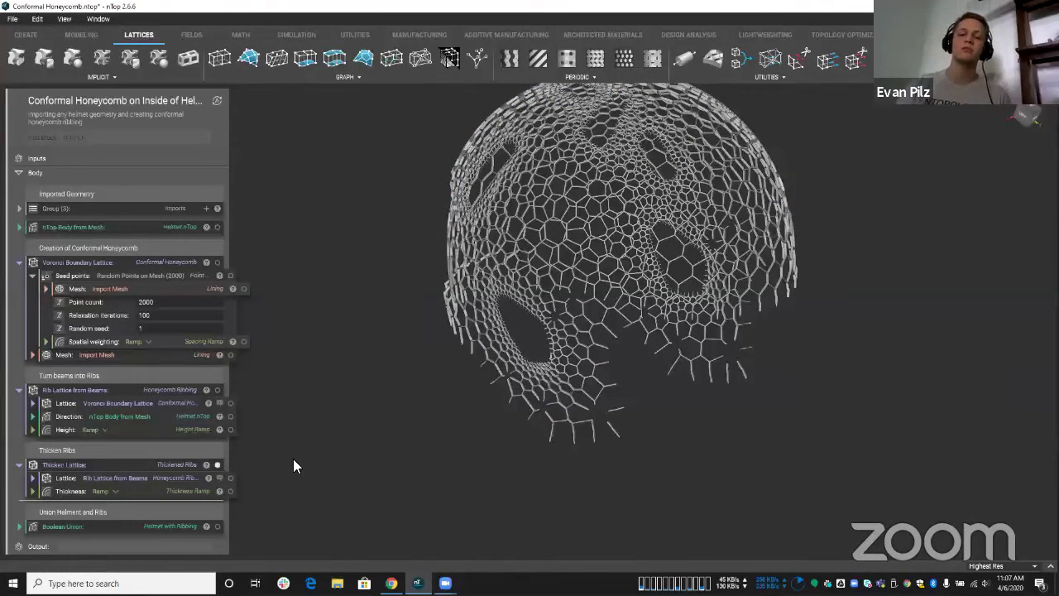
{"action": "right_click_drag", "start_coordinate": [295, 461], "coordinate": [300, 517]}
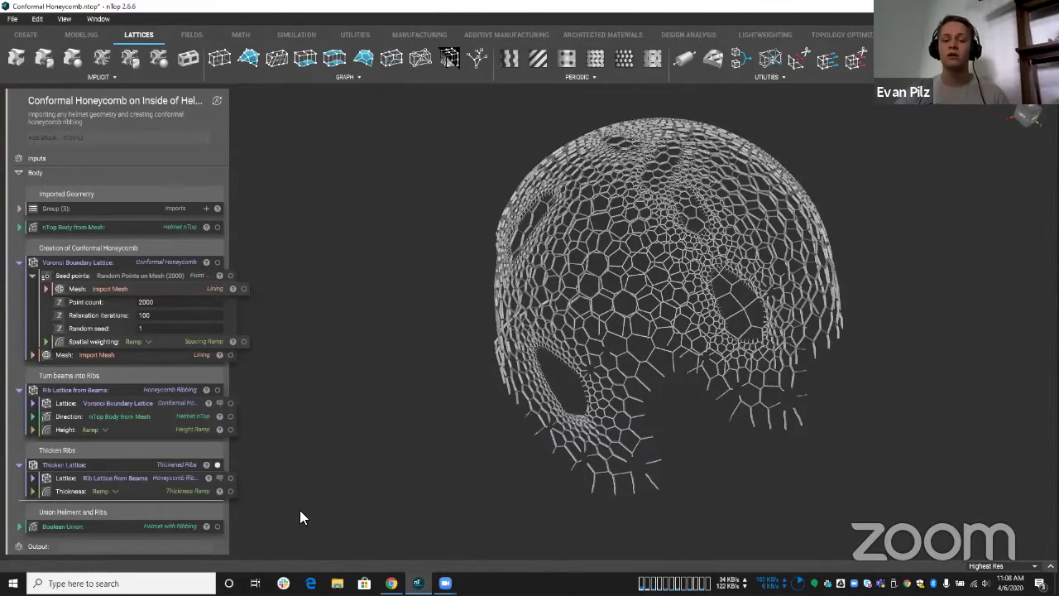
Hide the thickened ribs and display the Boolean union of the helmet with its ribbing.
{"action": "left_click", "coordinate": [217, 226]}
{"action": "right_click_drag", "start_coordinate": [356, 368], "coordinate": [394, 334]}
{"action": "left_click", "coordinate": [217, 227]}
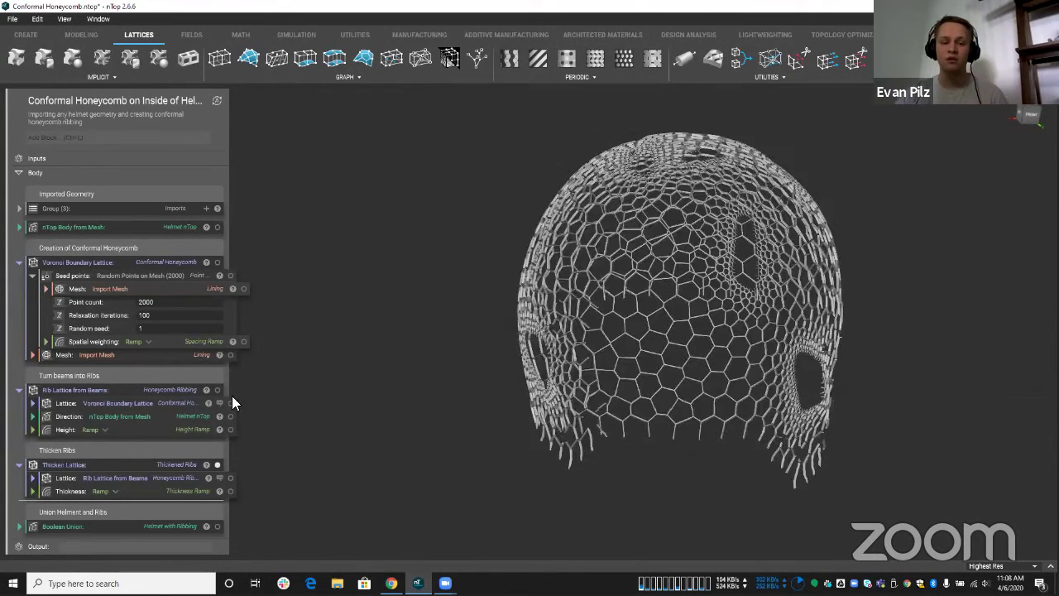
{"action": "left_click", "coordinate": [215, 465]}
{"action": "left_click", "coordinate": [216, 526]}
Examine the unioned helmet's inner surface, focusing on how the ribs blend around the ear opening.
{"action": "right_click_drag", "start_coordinate": [475, 475], "coordinate": [460, 419]}
{"action": "left_click", "coordinate": [664, 355]}
{"action": "right_click_drag", "start_coordinate": [506, 445], "coordinate": [643, 448]}
{"action": "scroll", "coordinate": [623, 410], "scroll_direction": "down", "scroll_amount": 3}
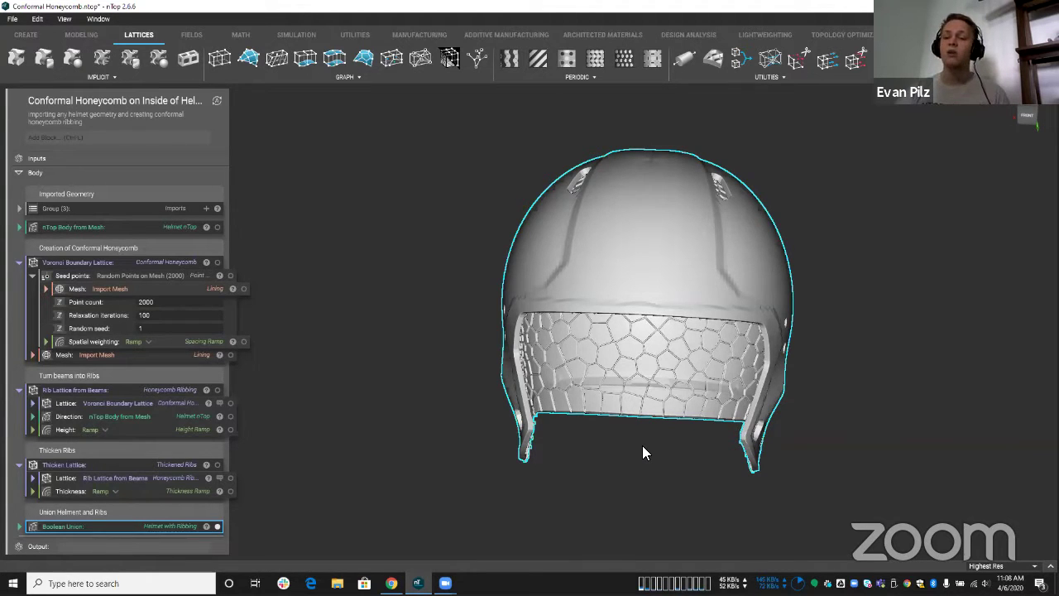
{"action": "left_click_drag", "start_coordinate": [642, 445], "coordinate": [589, 366]}
{"action": "scroll", "coordinate": [589, 373], "scroll_direction": "up", "scroll_amount": 10}
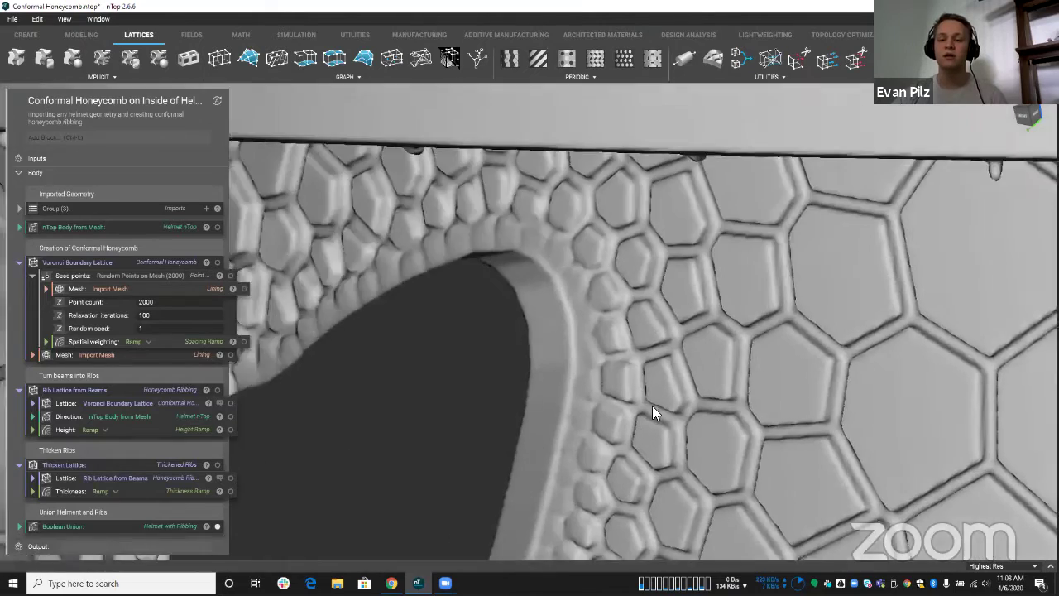
{"action": "left_click_drag", "start_coordinate": [652, 405], "coordinate": [610, 286]}
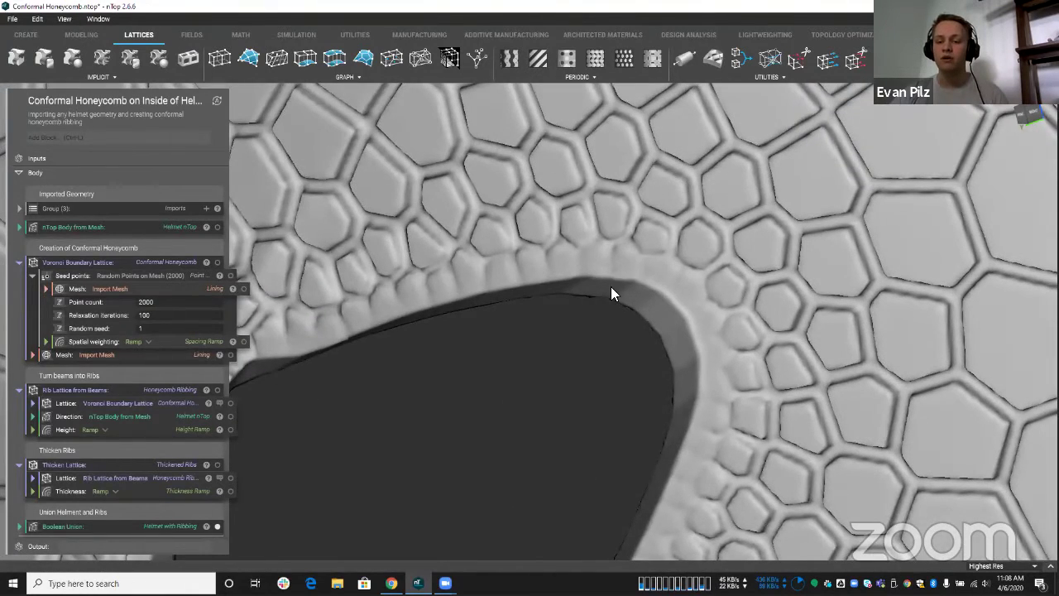
{"action": "left_click", "coordinate": [659, 283]}
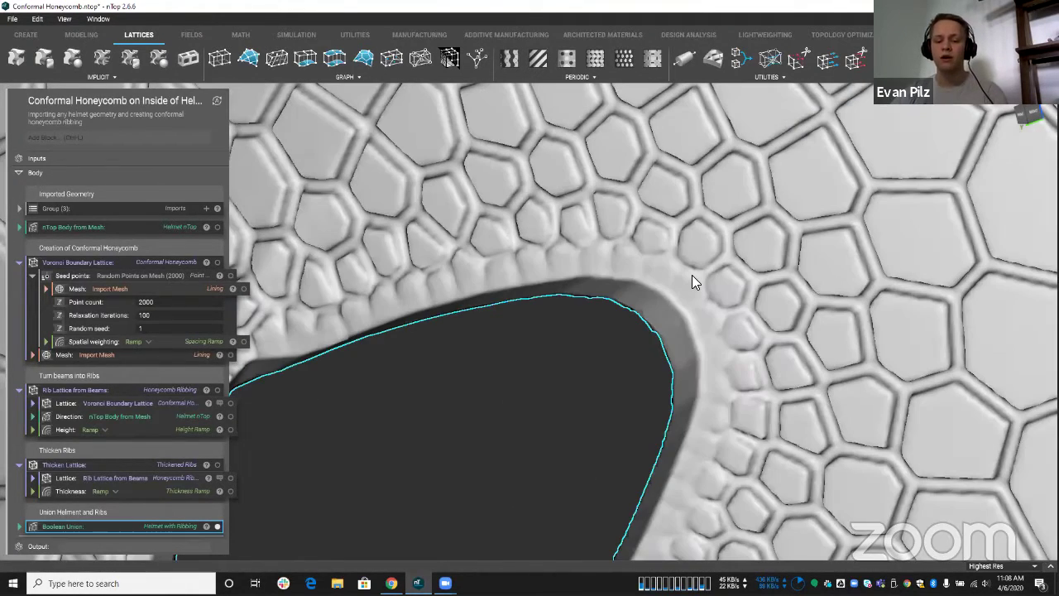
{"action": "left_click", "coordinate": [582, 339]}
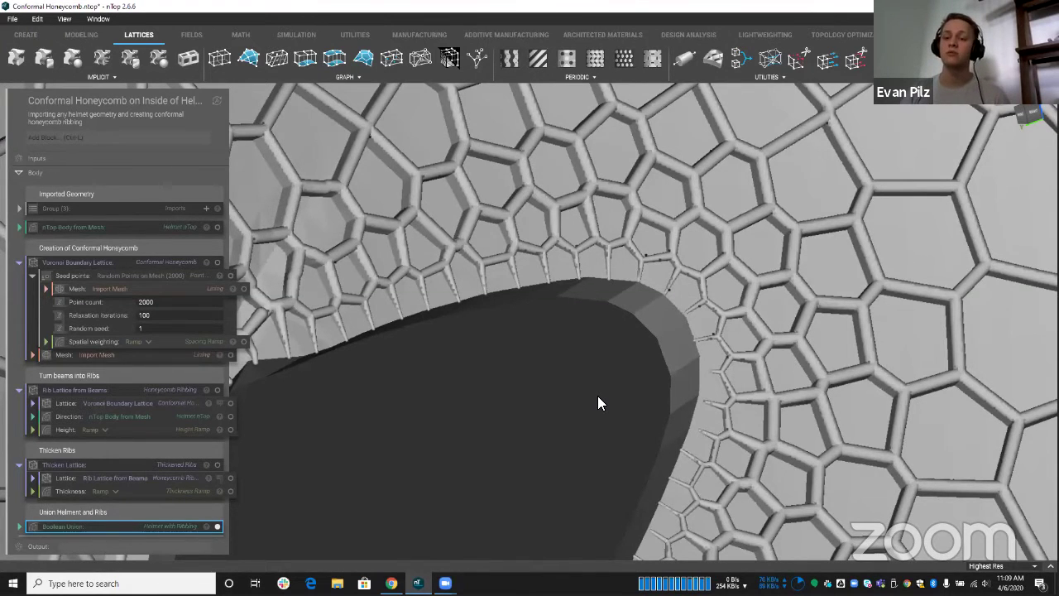
{"action": "scroll", "coordinate": [627, 281], "scroll_direction": "down", "scroll_amount": 3}
{"action": "scroll", "coordinate": [627, 288], "scroll_direction": "down", "scroll_amount": 10}
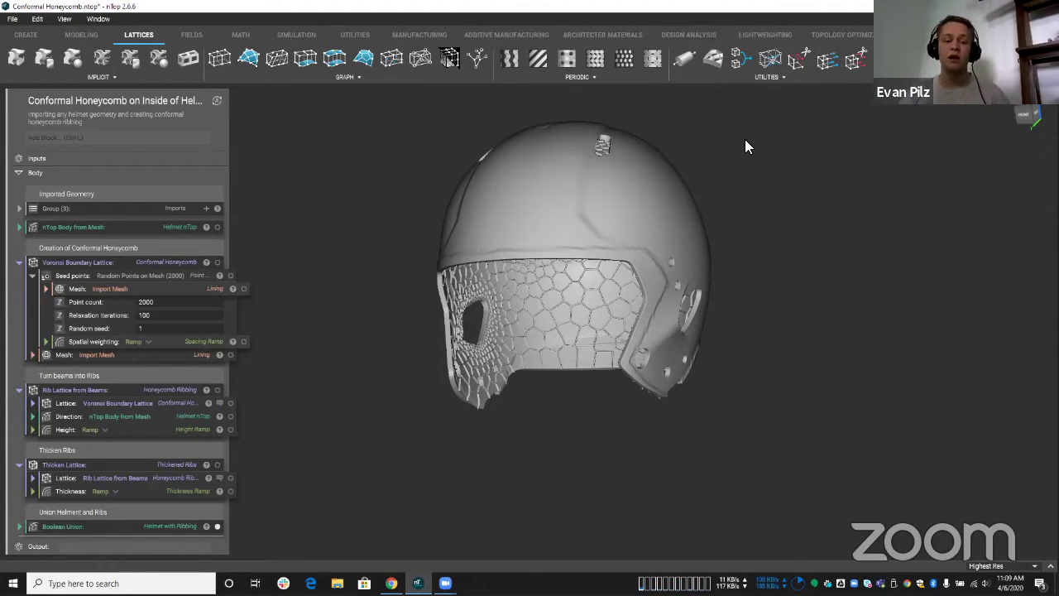
{"action": "left_click", "coordinate": [165, 342]}
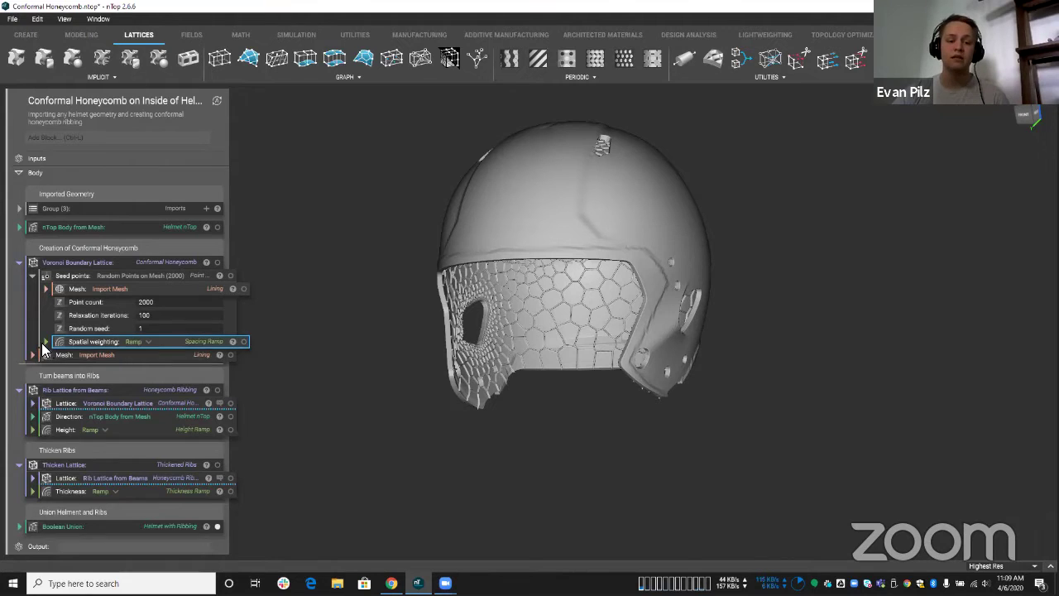
{"action": "left_click", "coordinate": [45, 342]}
{"action": "left_click", "coordinate": [44, 341]}
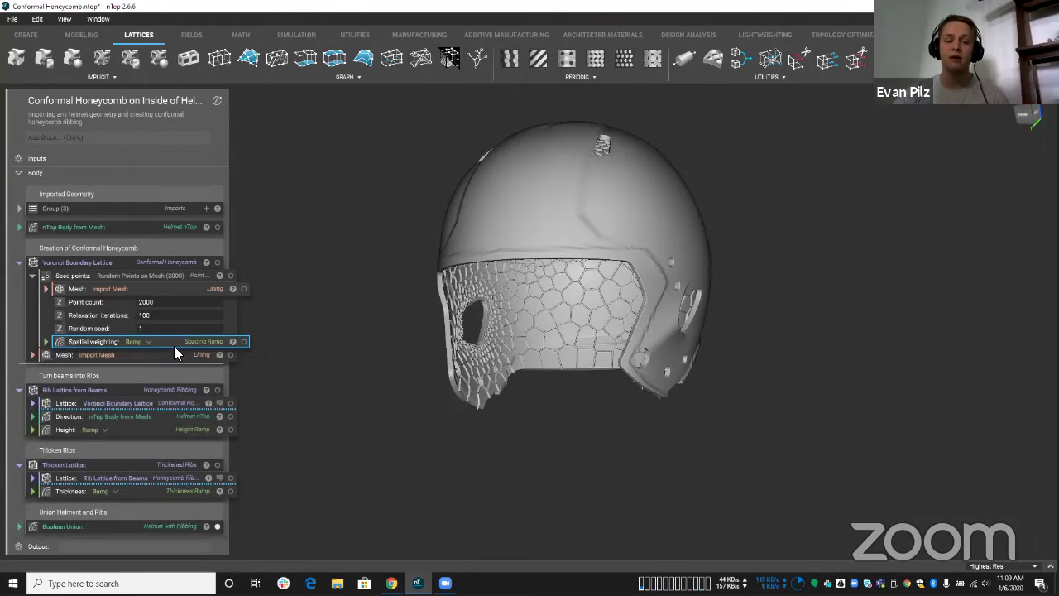
{"action": "left_click", "coordinate": [278, 359]}
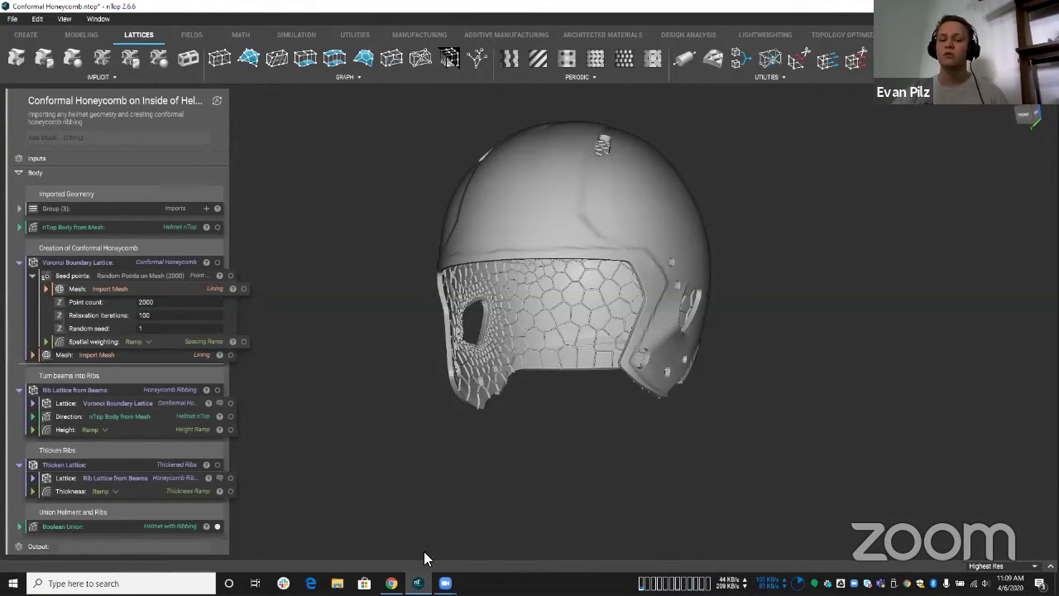
Switch to Chrome to view the nTopology Videos page, and return to the helmet model in nTop.
{"action": "left_click", "coordinate": [390, 582]}
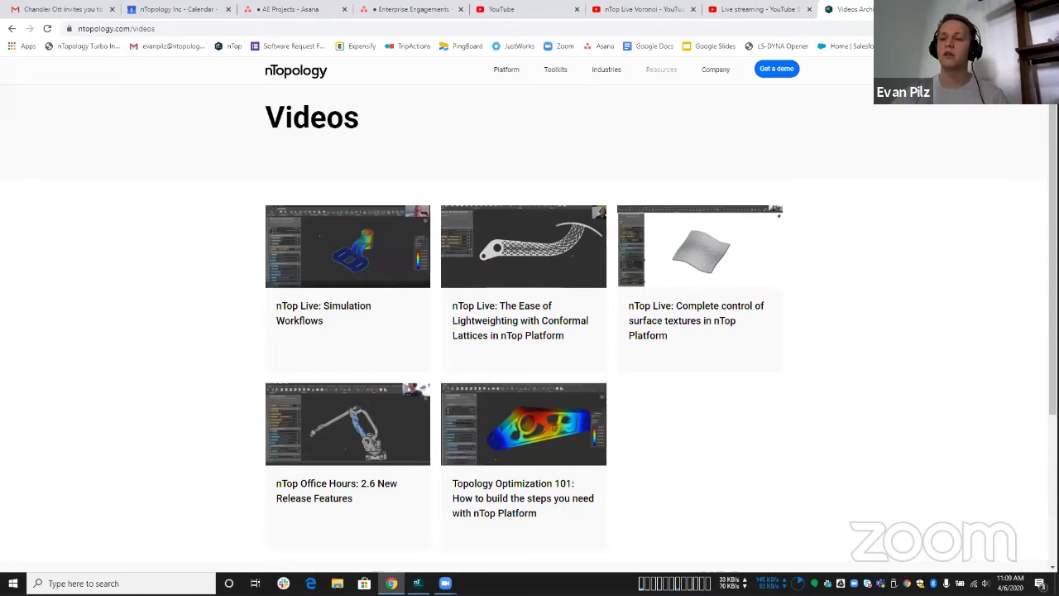
{"action": "key", "text": "alt+Tab"}
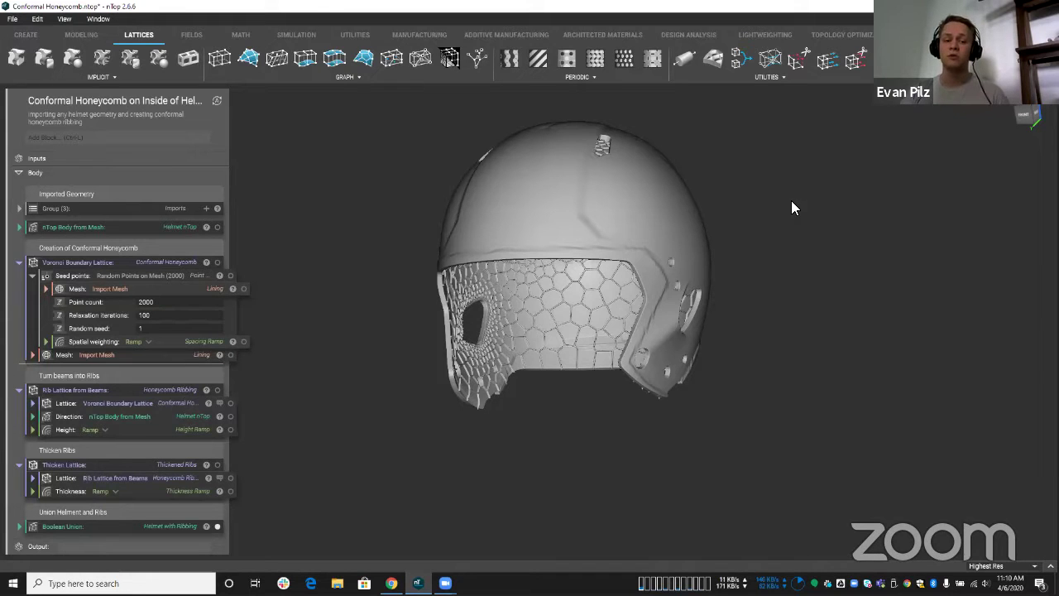
Inspect the unioned helmet's interior honeycomb ribbing through the face opening.
{"action": "right_click_drag", "start_coordinate": [347, 276], "coordinate": [344, 303]}
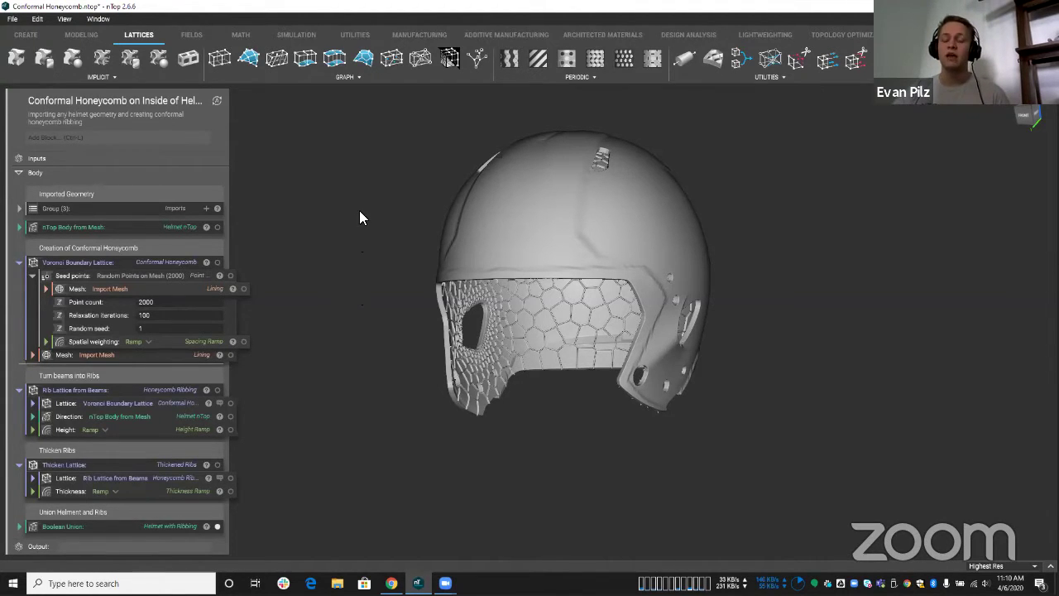
{"action": "right_click_drag", "start_coordinate": [359, 210], "coordinate": [404, 250]}
{"action": "scroll", "coordinate": [380, 268], "scroll_direction": "up", "scroll_amount": 5}
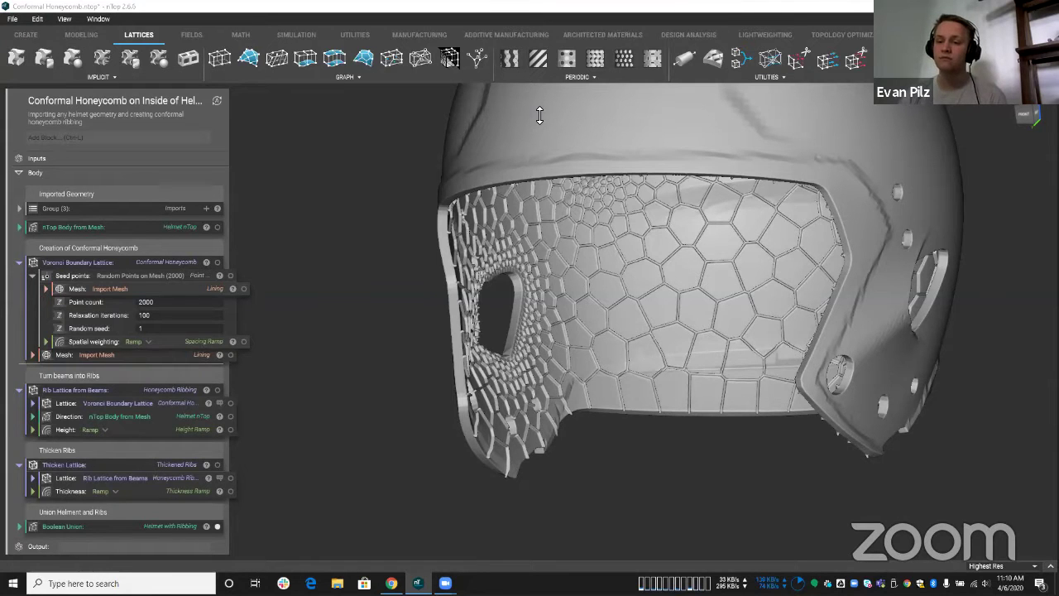
{"action": "right_click_drag", "start_coordinate": [425, 183], "coordinate": [448, 211]}
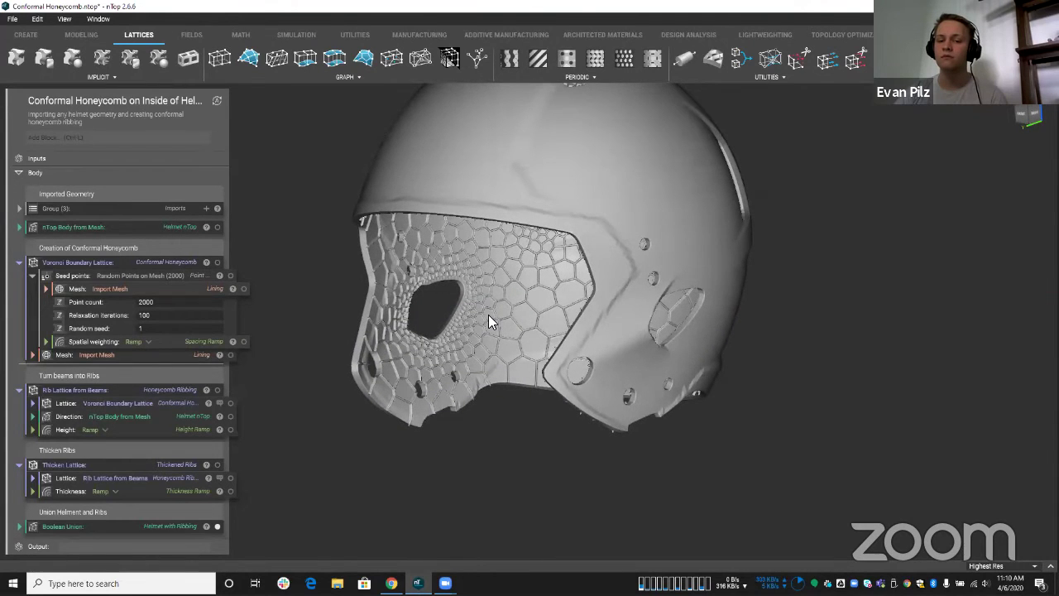
{"action": "scroll", "coordinate": [507, 297], "scroll_direction": "up", "scroll_amount": 5}
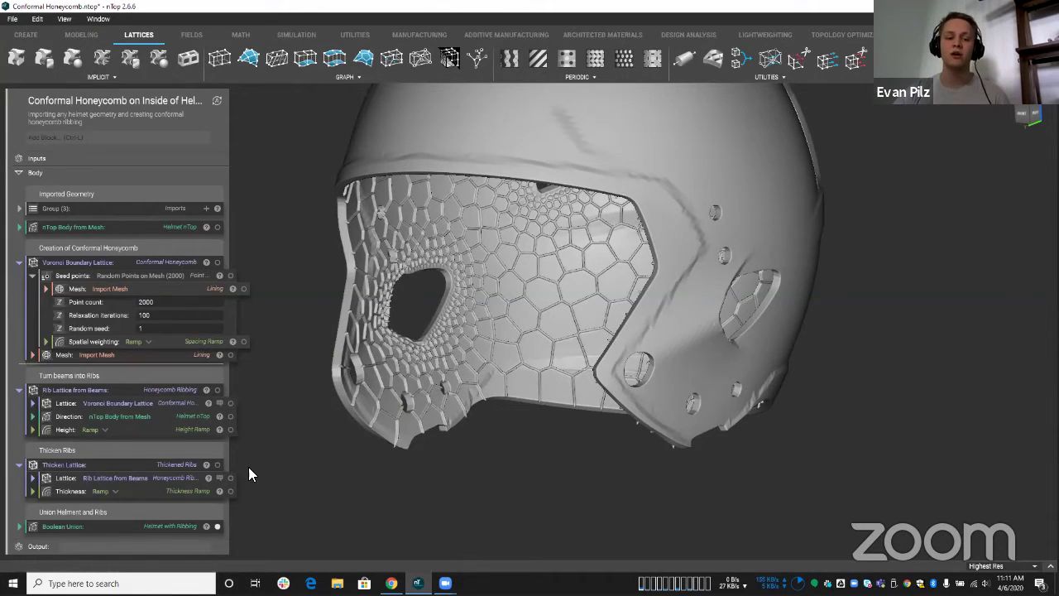
Display the conformal honeycomb lattice instead of the Boolean union, and set its seed point count to 200.
{"action": "left_click", "coordinate": [217, 527]}
{"action": "left_click", "coordinate": [217, 261]}
{"action": "double_click", "coordinate": [176, 302]}
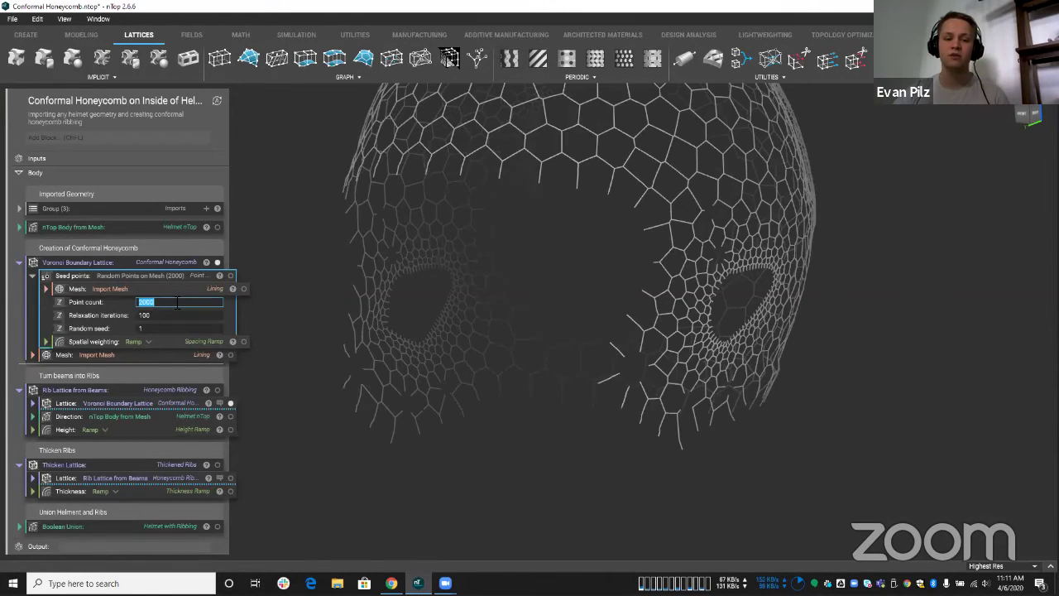
{"action": "type", "text": "200"}
{"action": "key", "text": "Return"}
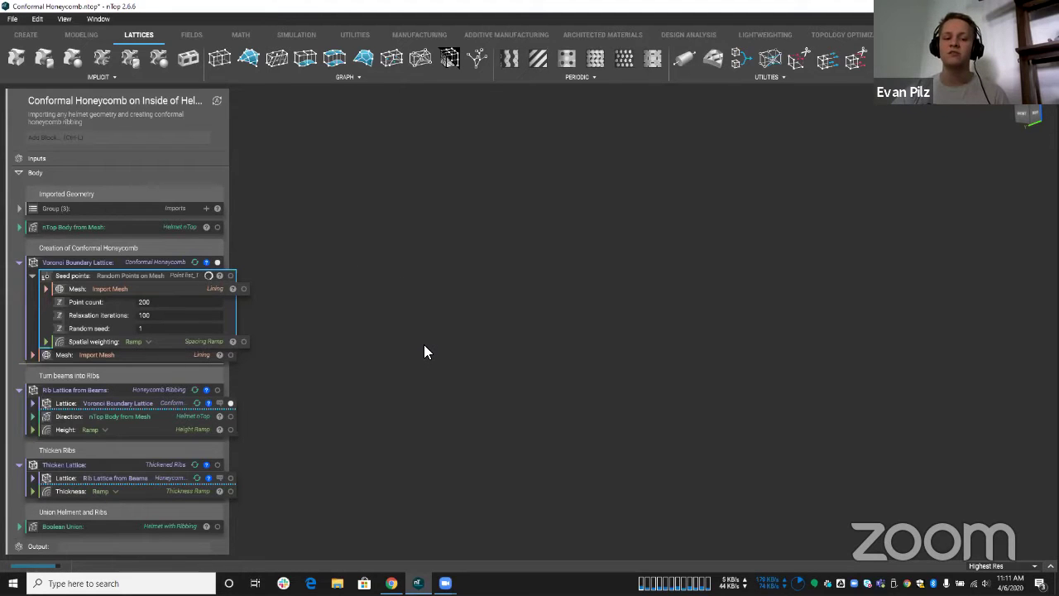
Inspect the sparse honeycomb beams around the ear opening, briefly displaying the helmet body for comparison.
{"action": "right_click_drag", "start_coordinate": [532, 388], "coordinate": [607, 309]}
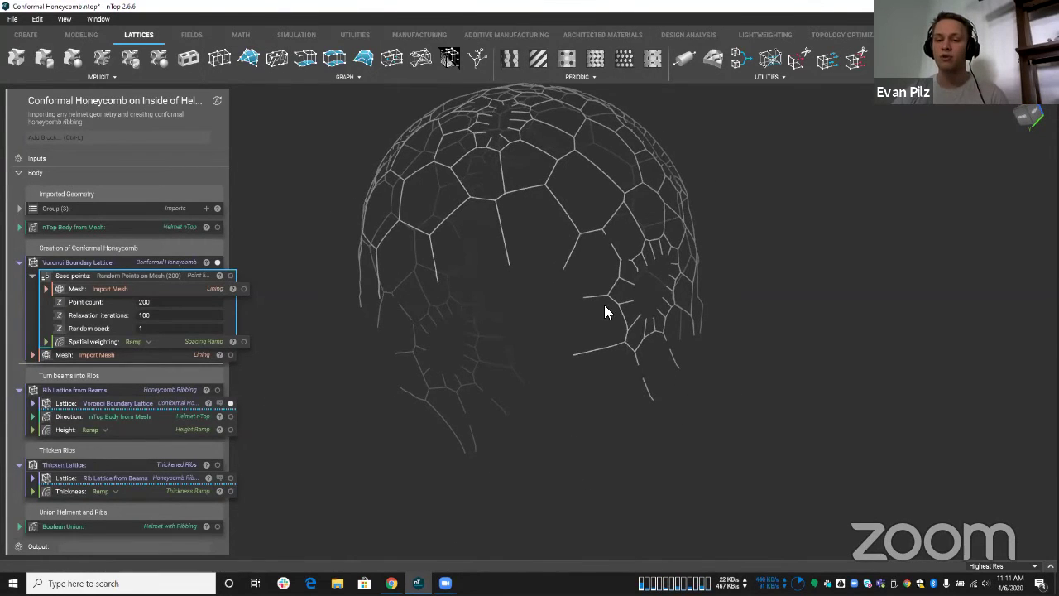
{"action": "right_click_drag", "start_coordinate": [612, 243], "coordinate": [654, 235]}
{"action": "scroll", "coordinate": [680, 199], "scroll_direction": "up", "scroll_amount": 3}
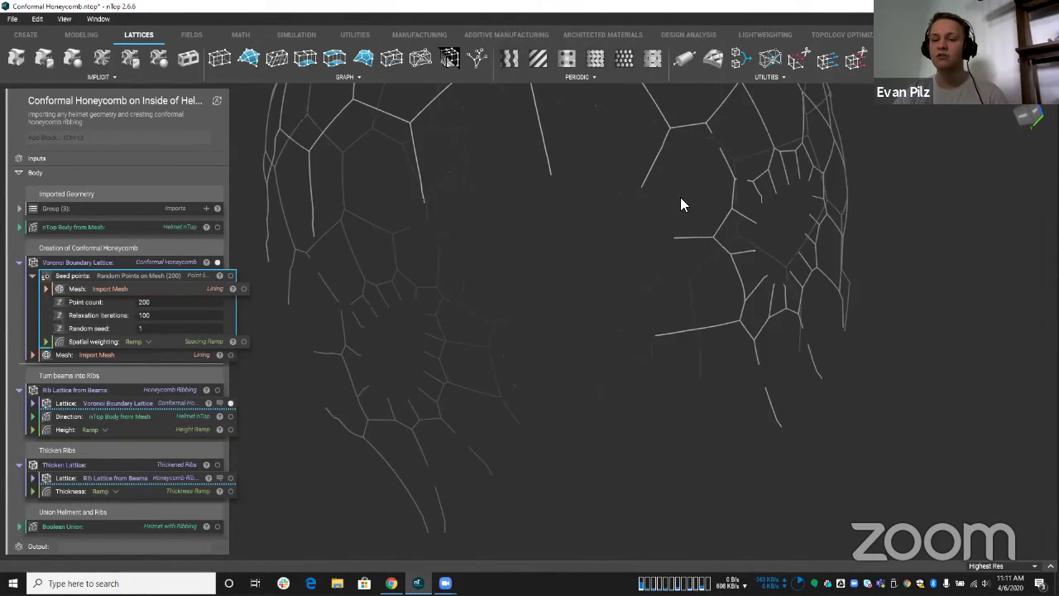
{"action": "right_click_drag", "start_coordinate": [680, 199], "coordinate": [439, 221]}
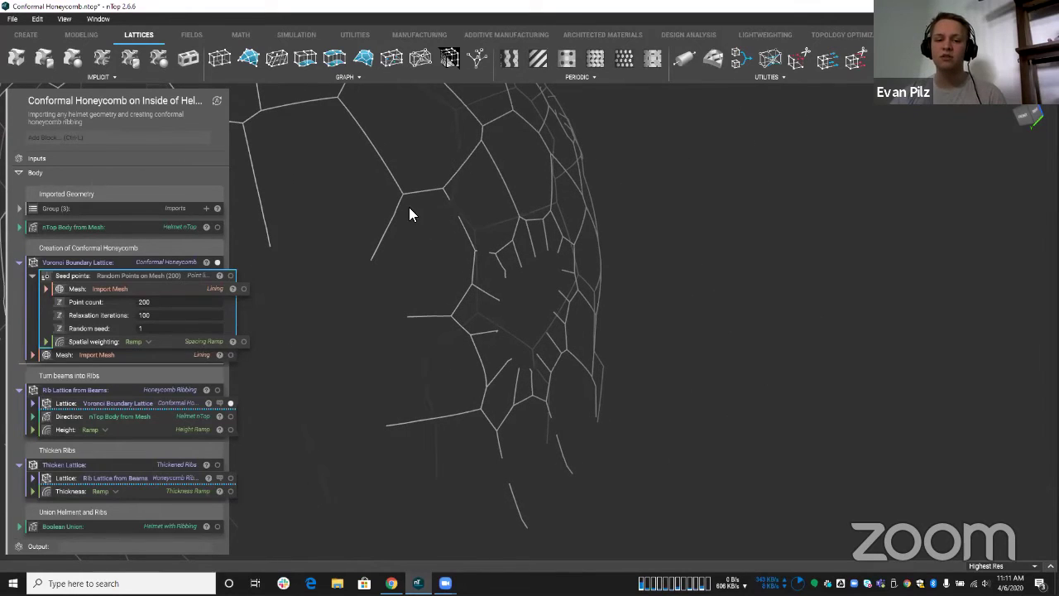
{"action": "left_click", "coordinate": [217, 227]}
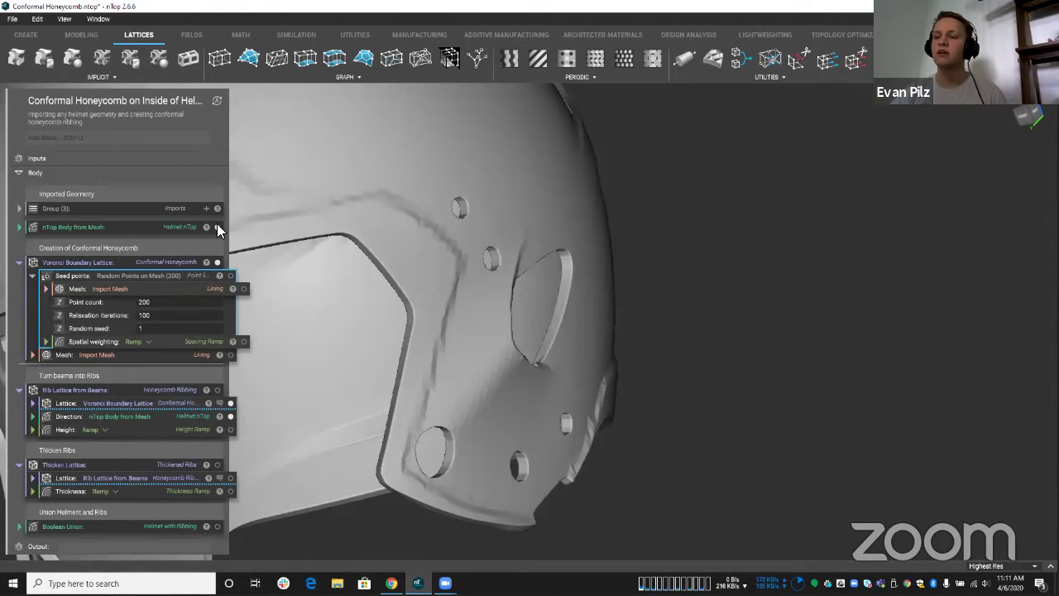
{"action": "left_click", "coordinate": [217, 227]}
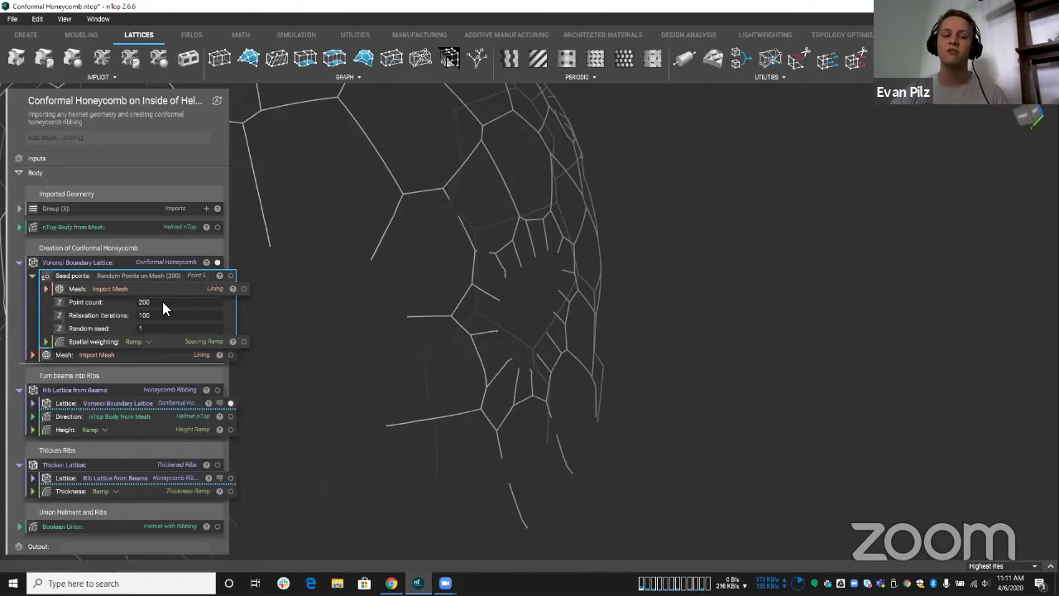
Set the conformal honeycomb's seed point count to 2000 and view the denser lattice around the ear opening.
{"action": "left_click", "coordinate": [162, 301]}
{"action": "type", "text": "0"}
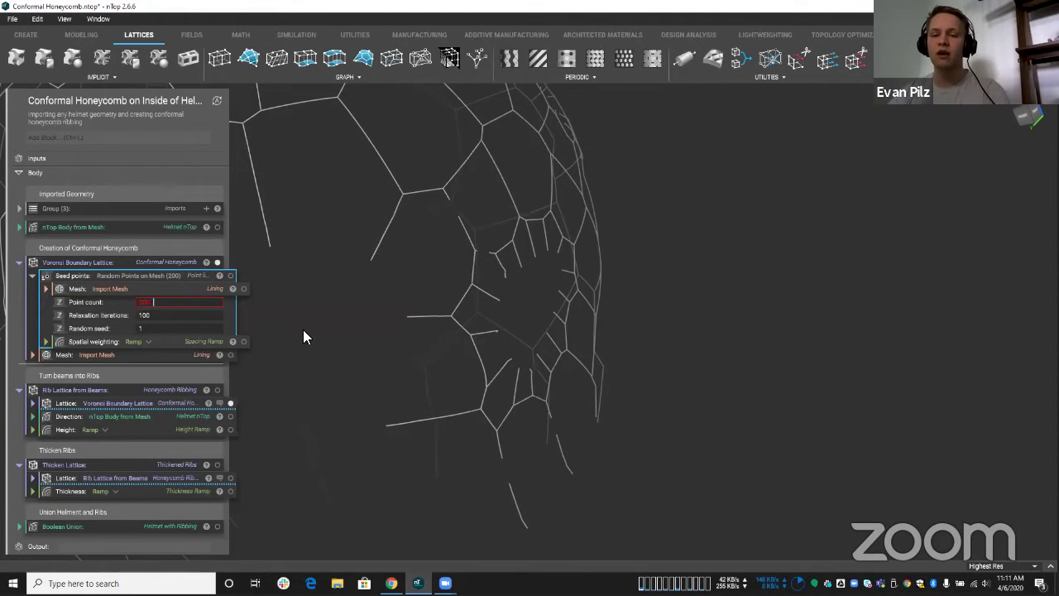
{"action": "double_click", "coordinate": [148, 303]}
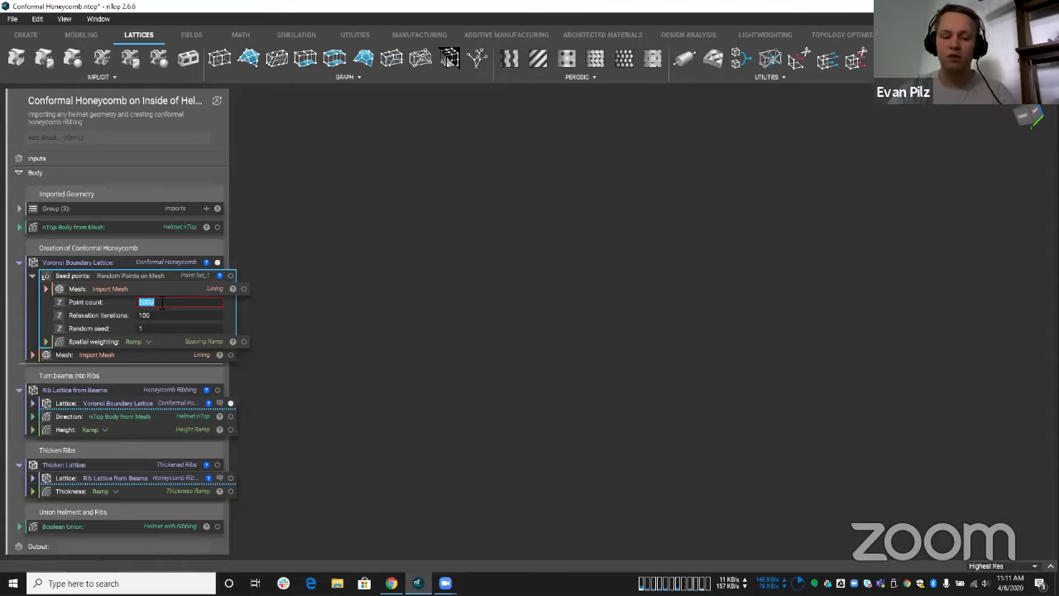
{"action": "type", "text": "2000"}
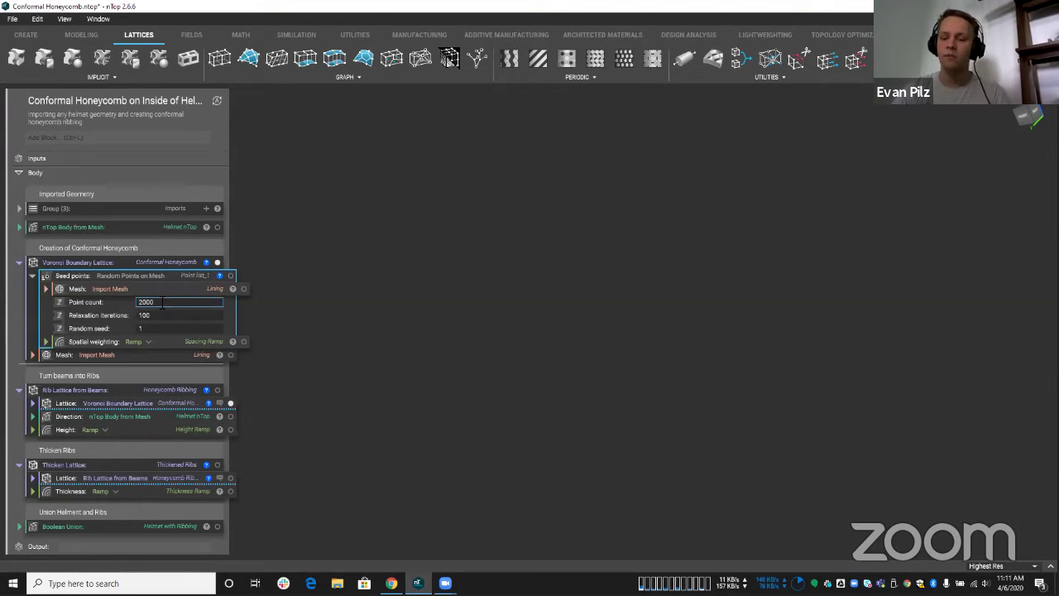
{"action": "key", "text": "Return"}
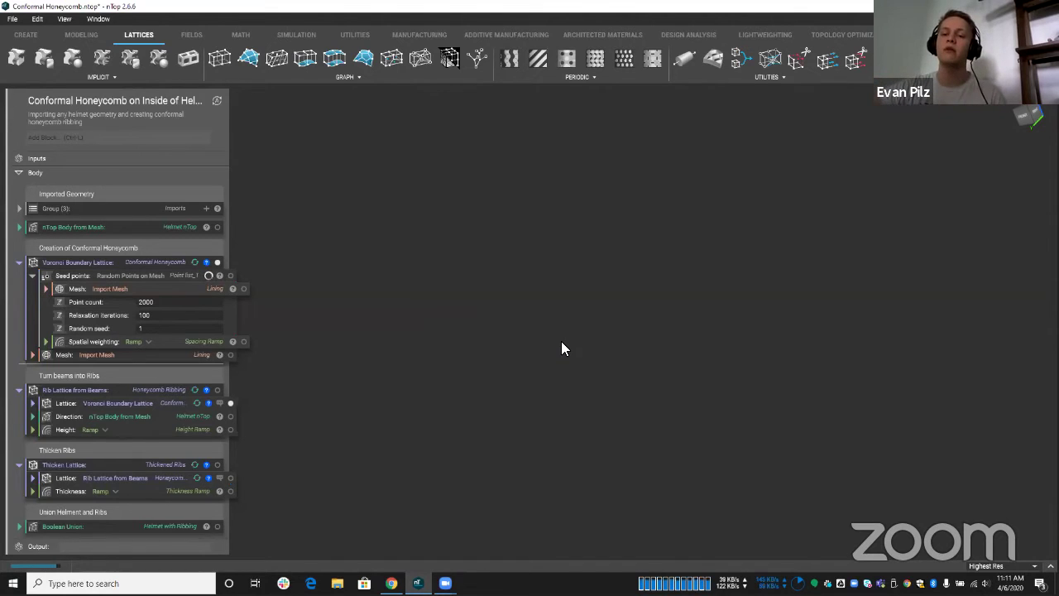
{"action": "scroll", "coordinate": [524, 303], "scroll_direction": "up", "scroll_amount": 4}
{"action": "middle_click_drag", "start_coordinate": [441, 202], "coordinate": [596, 289]}
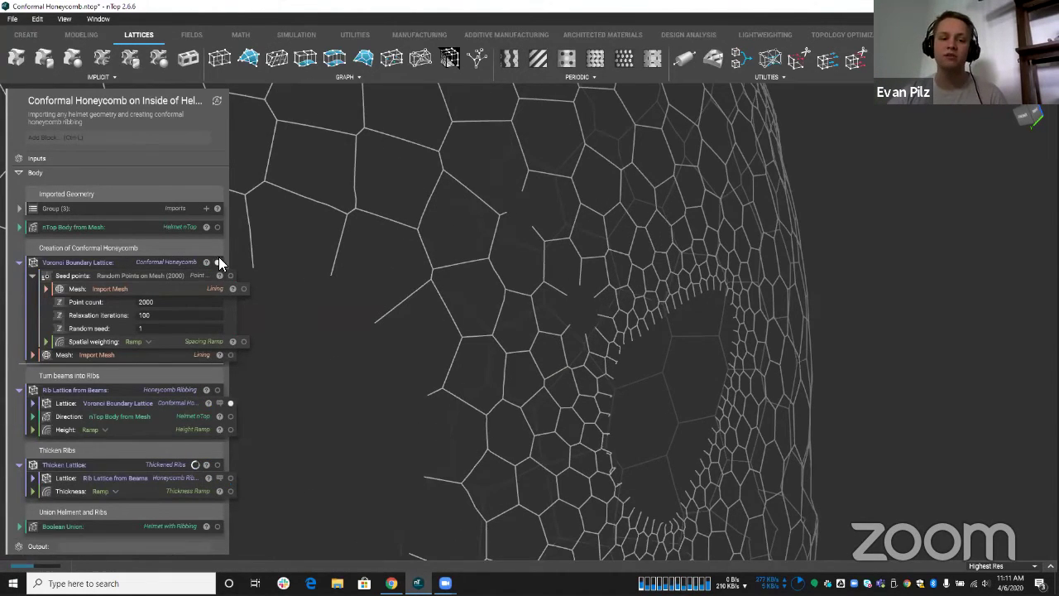
Display the helmet body in place of the conformal honeycomb lattice and view the whole helmet.
{"action": "left_click", "coordinate": [218, 227]}
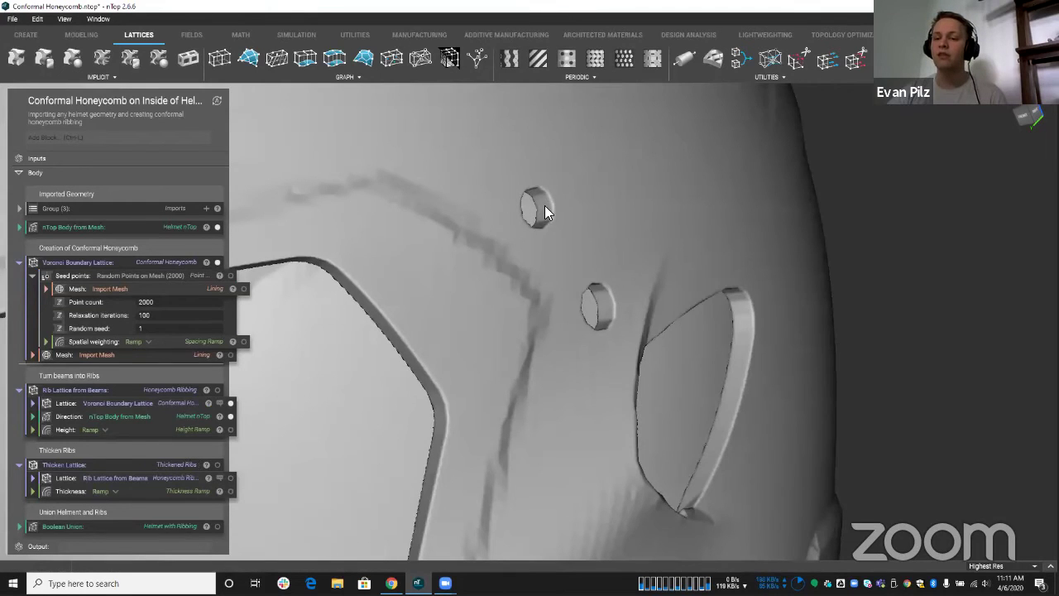
{"action": "left_click", "coordinate": [218, 261]}
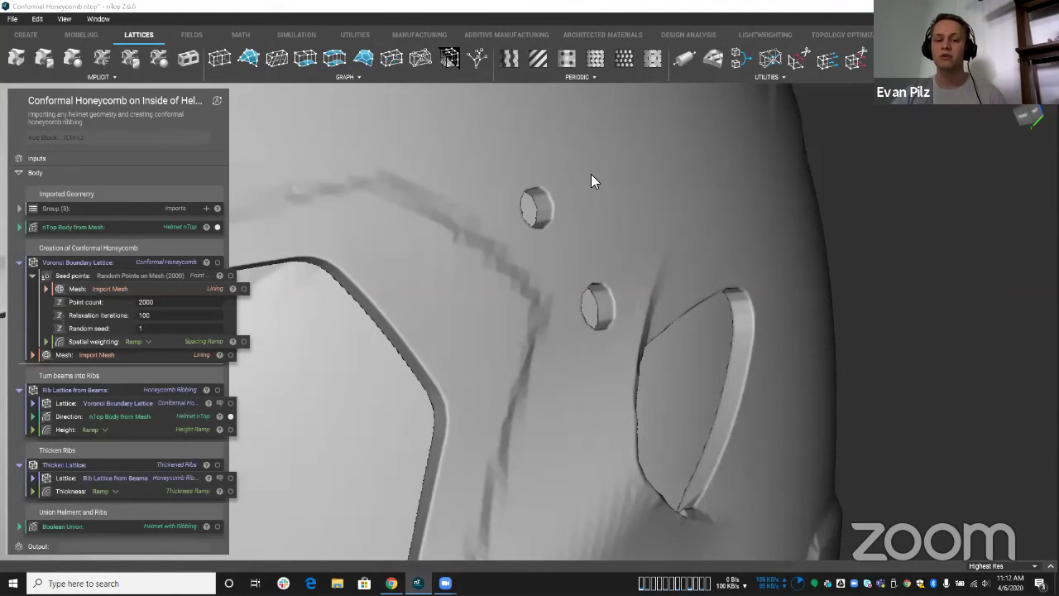
{"action": "scroll", "coordinate": [330, 270], "scroll_direction": "down", "scroll_amount": 5}
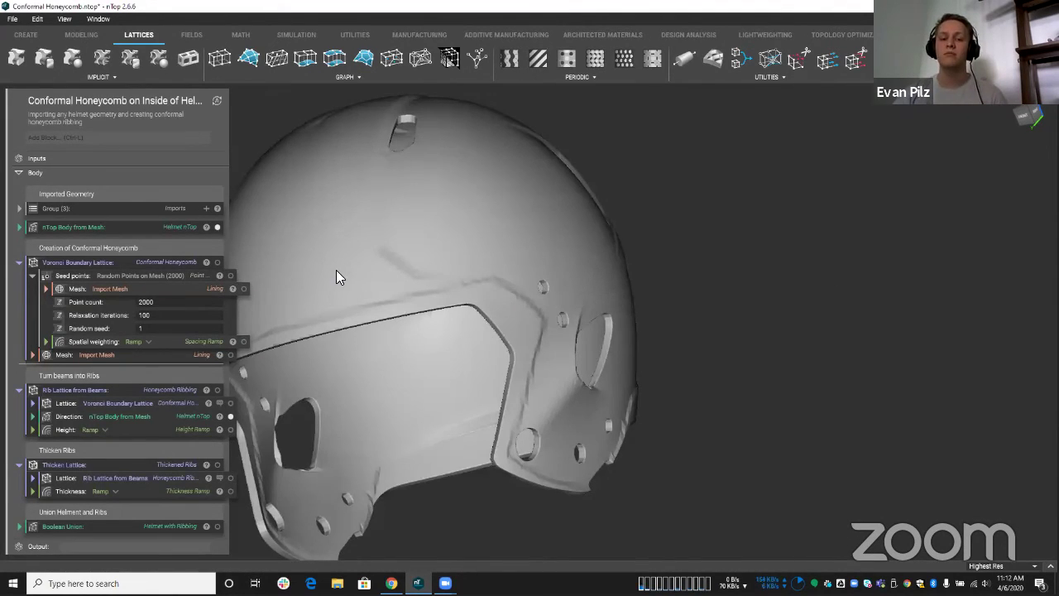
{"action": "right_click_drag", "start_coordinate": [336, 270], "coordinate": [395, 236]}
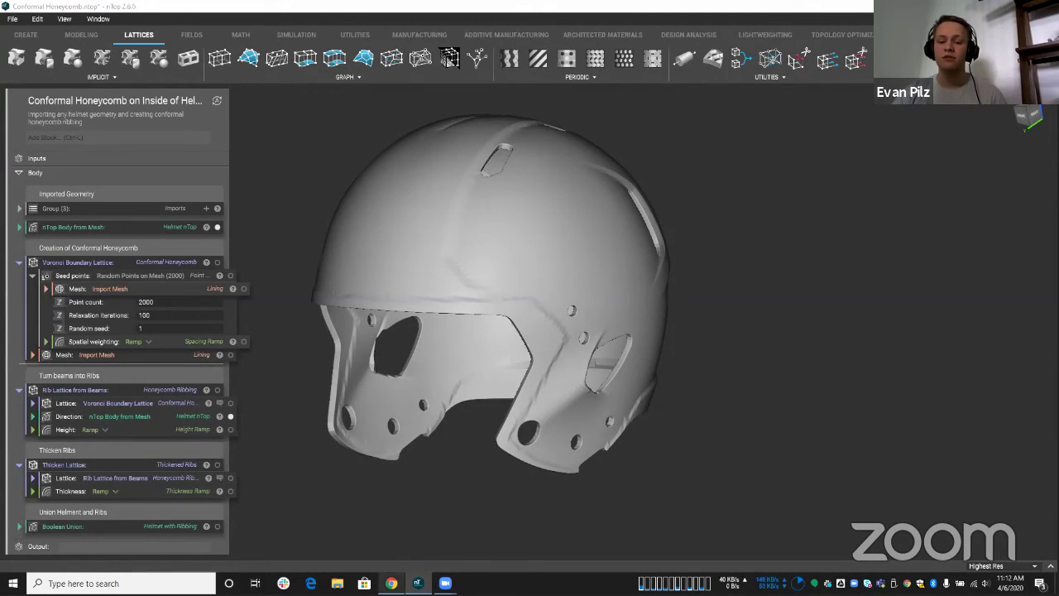
Switch to Chrome to show the nTopology Videos page, and return to the helmet model in nTop.
{"action": "key", "text": "alt+Tab"}
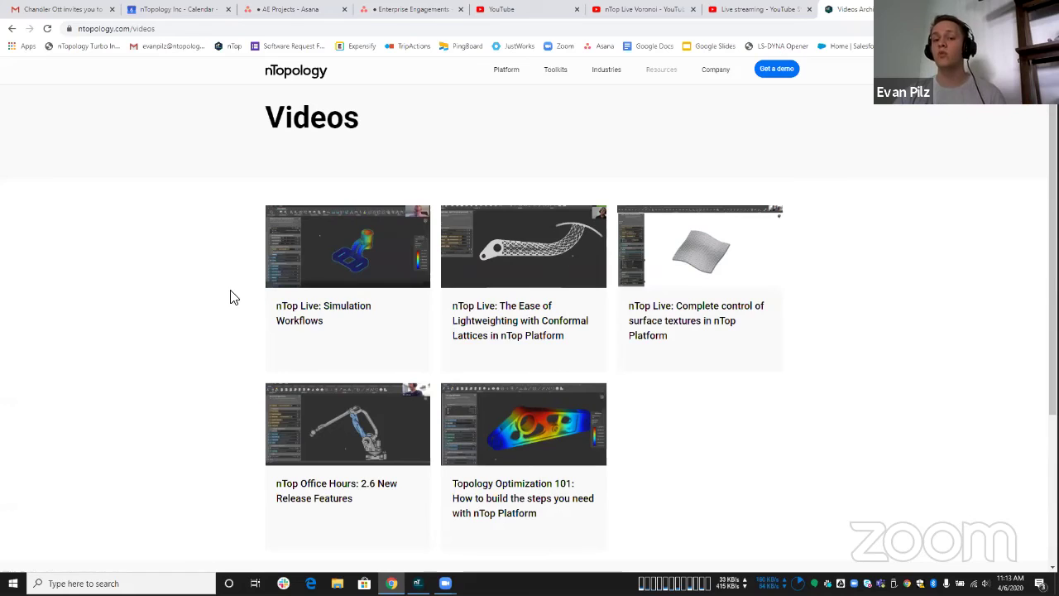
{"action": "key", "text": "alt+Tab"}
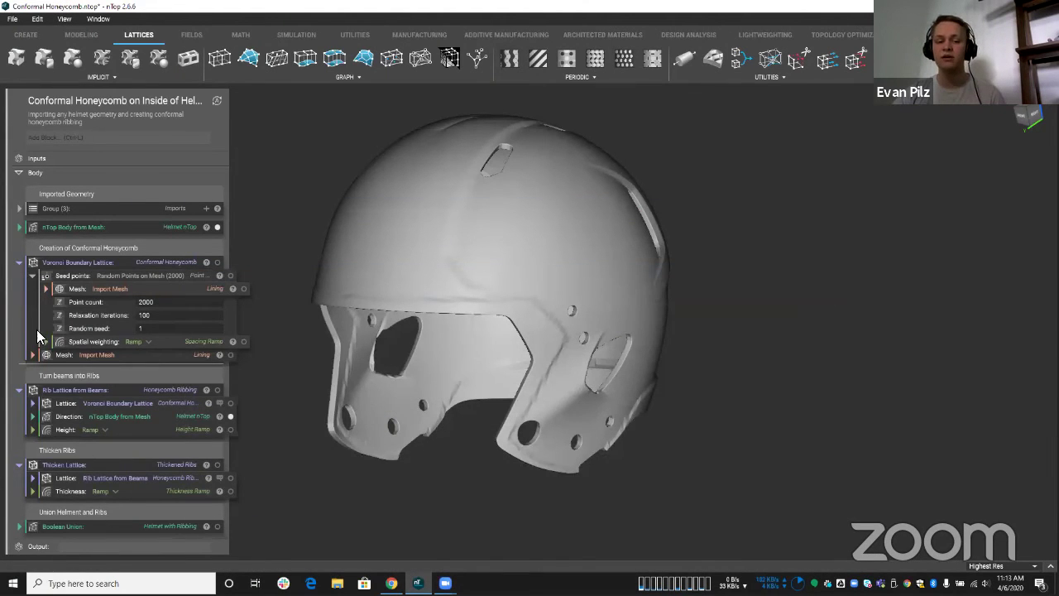
Briefly expand the seed points' spatial weighting ramp, and view the helmet body more closely.
{"action": "left_click", "coordinate": [46, 343]}
{"action": "left_click", "coordinate": [46, 341]}
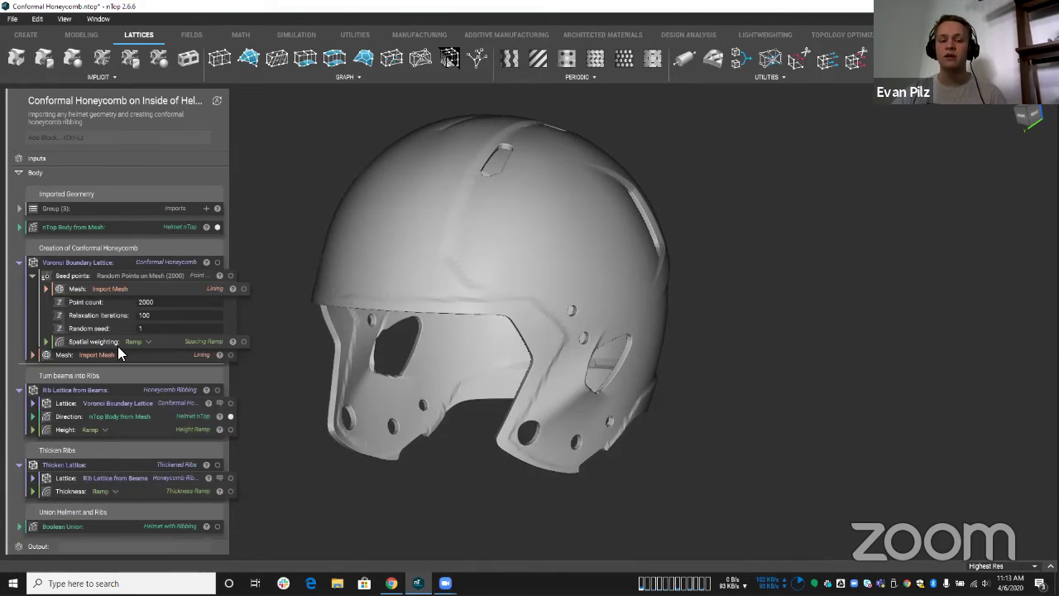
{"action": "middle_click_drag", "start_coordinate": [289, 425], "coordinate": [354, 431]}
{"action": "scroll", "coordinate": [447, 424], "scroll_direction": "up", "scroll_amount": 2}
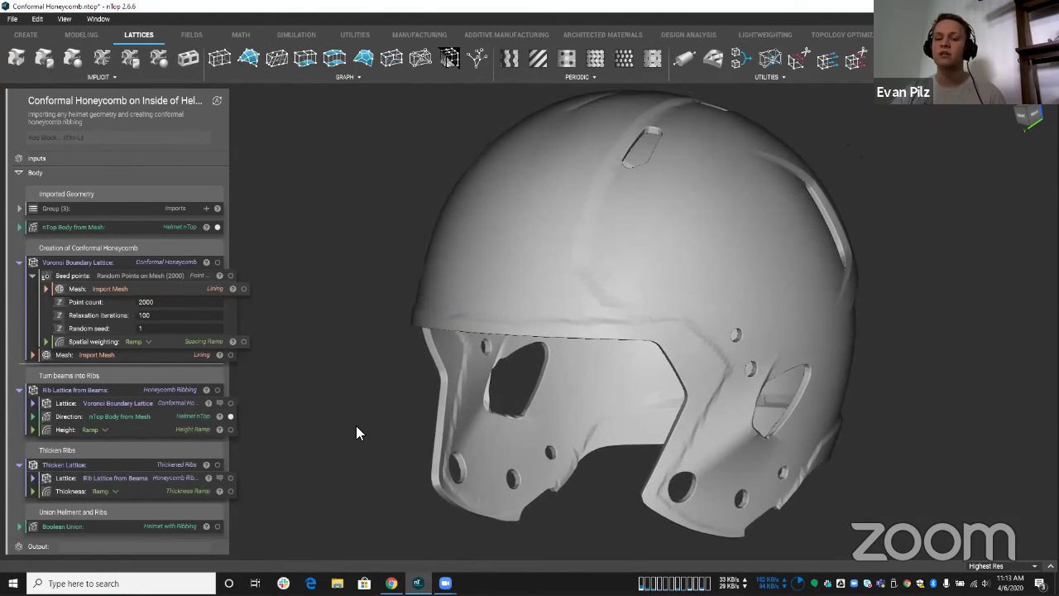